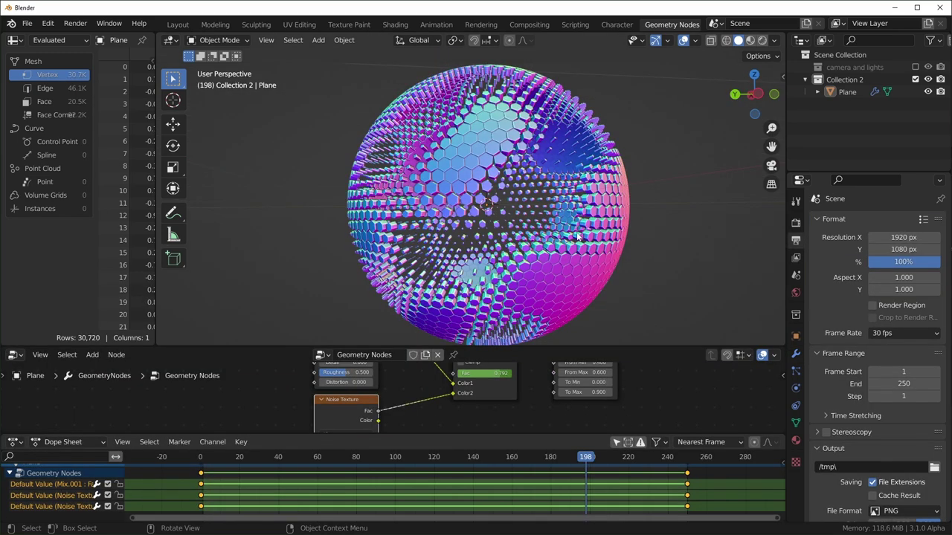
{"action": "key", "text": "space"}
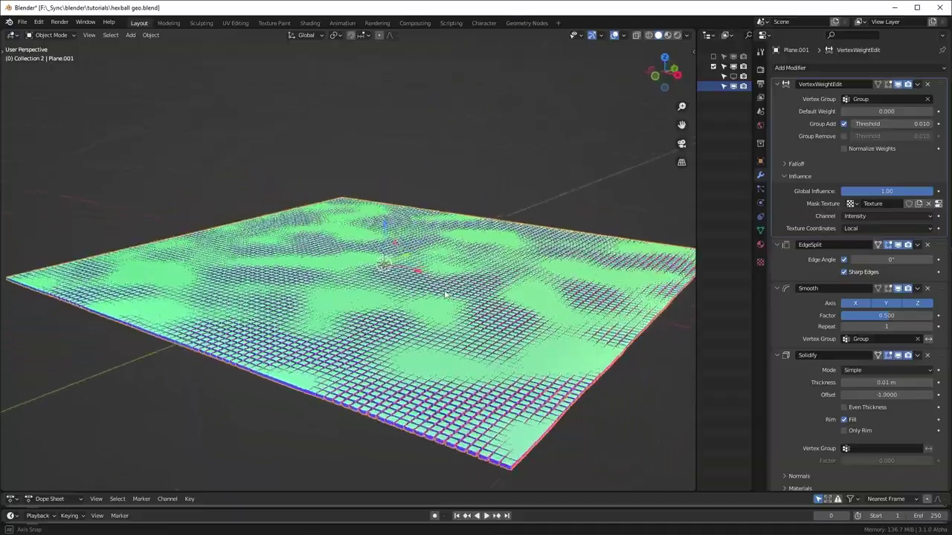
{"action": "middle_click_drag", "start_coordinate": [444, 296], "coordinate": [497, 241]}
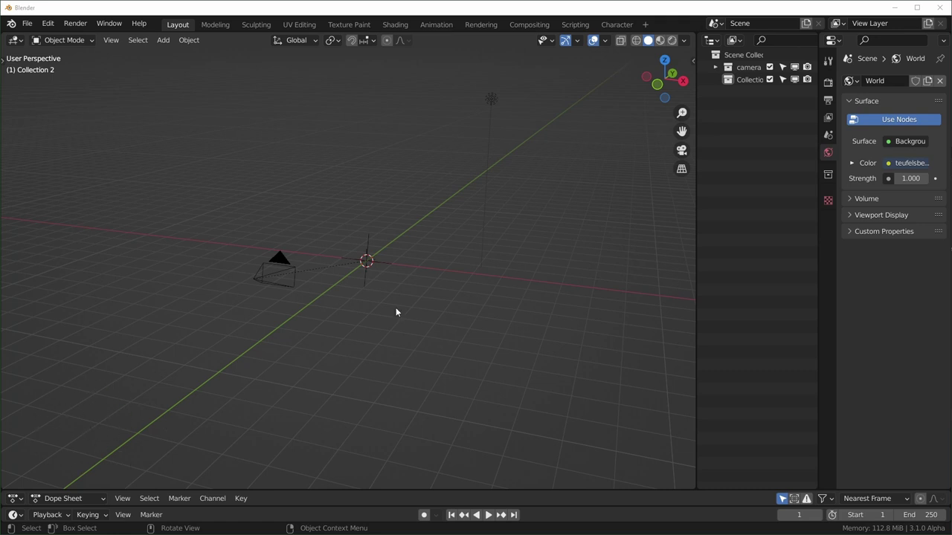
Exclude the camera and lights collection from the view layer and add a mesh plane to Collection 2
{"action": "middle_click_drag", "start_coordinate": [436, 339], "coordinate": [555, 278]}
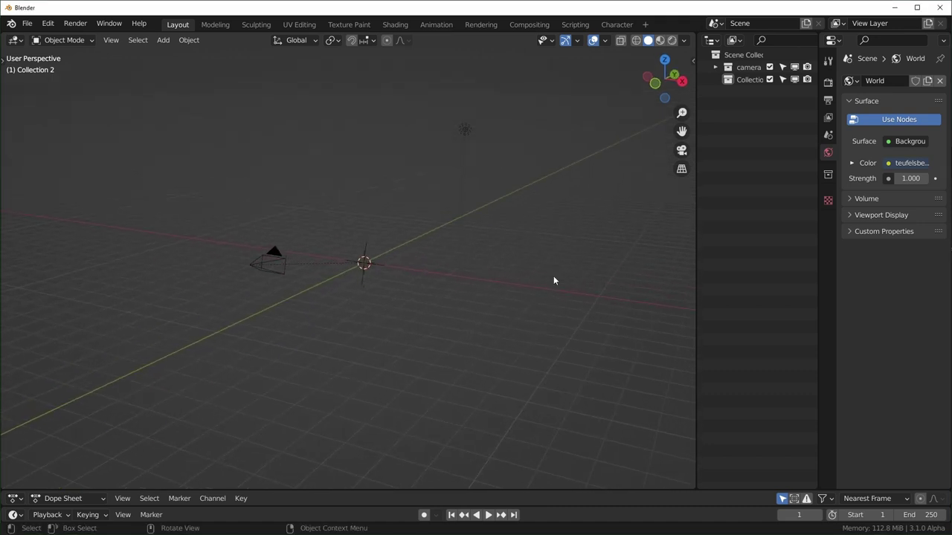
{"action": "left_click", "coordinate": [770, 67]}
{"action": "key", "text": "shift+a"}
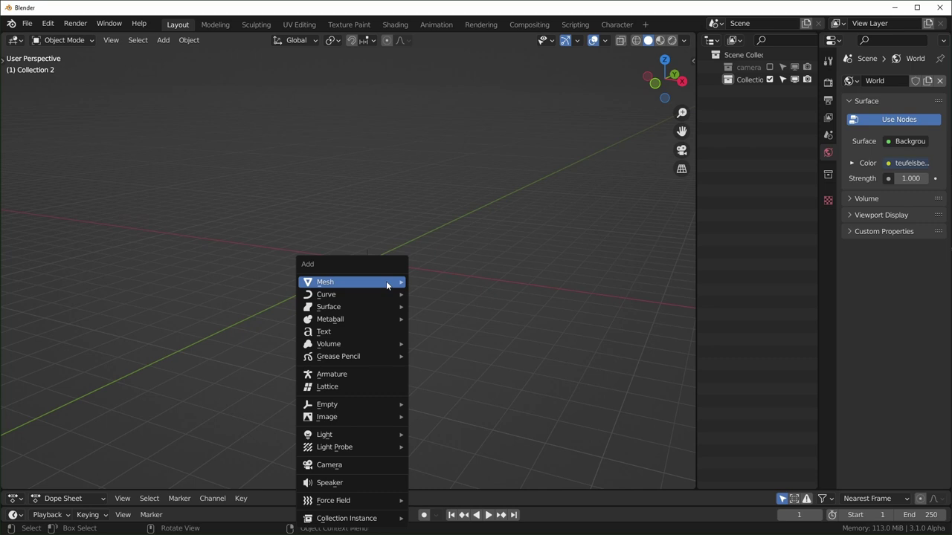
{"action": "mouse_move", "coordinate": [388, 281]}
{"action": "left_click", "coordinate": [445, 282]}
{"action": "scroll", "coordinate": [335, 269], "scroll_direction": "up", "scroll_amount": 4}
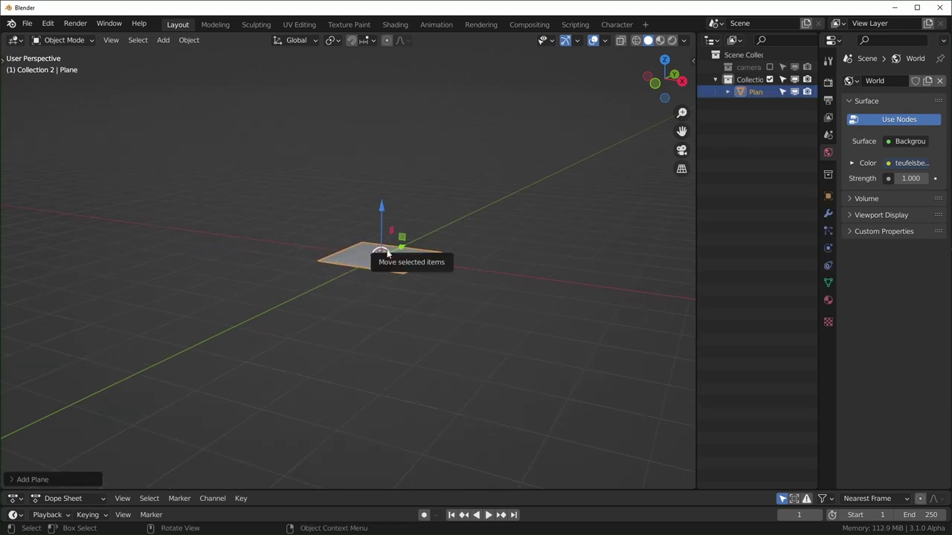
Add the general Geometry Nodes workspace and create a new geometry node tree on the plane
{"action": "left_click", "coordinate": [646, 25]}
{"action": "mouse_move", "coordinate": [643, 49]}
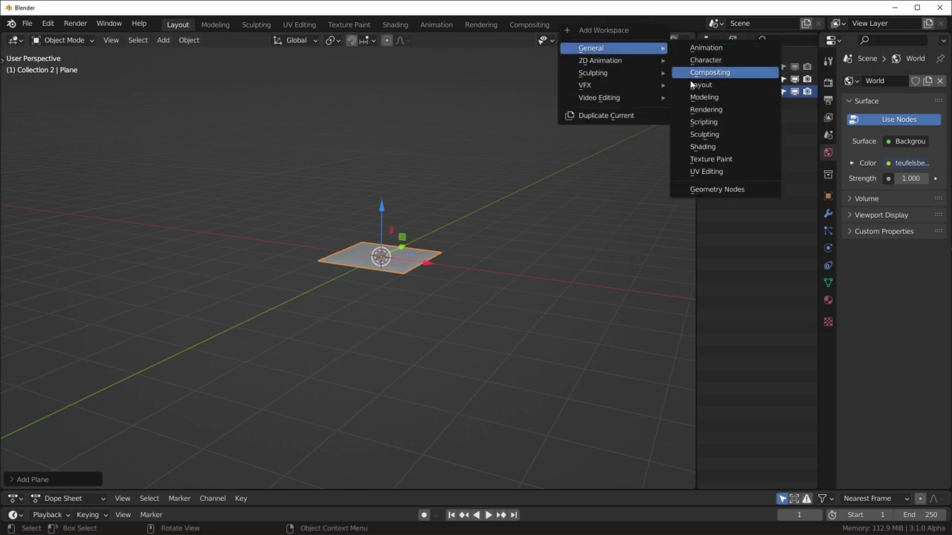
{"action": "left_click", "coordinate": [715, 189]}
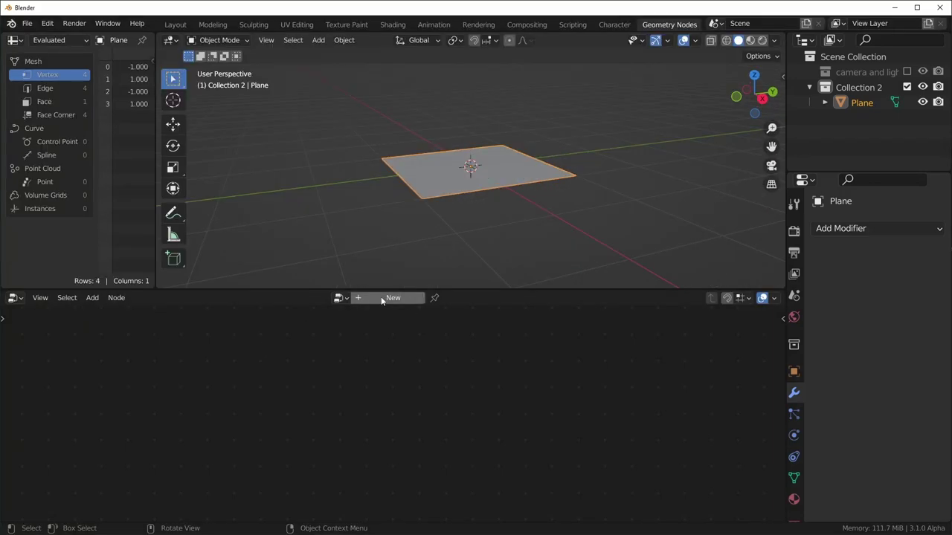
{"action": "left_click", "coordinate": [386, 298]}
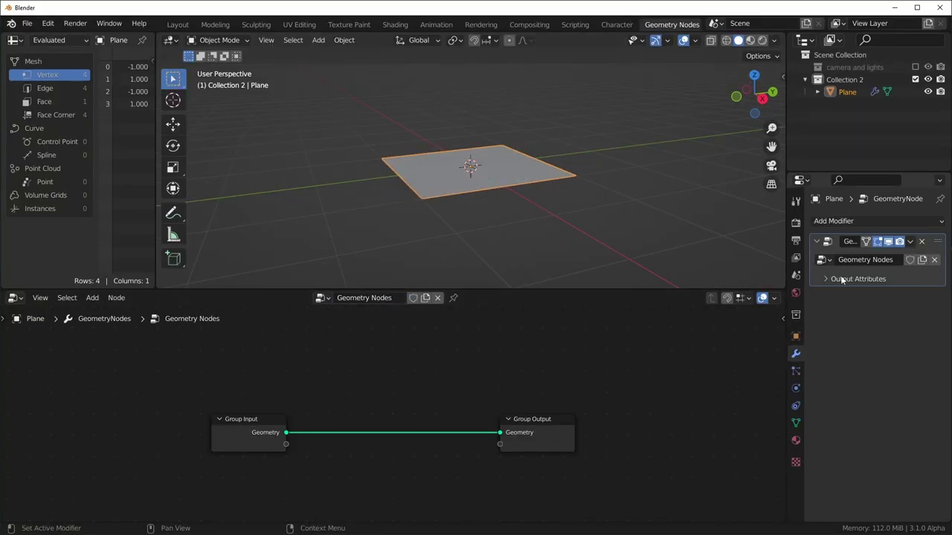
Replace the Group Input node with an Ico Sphere node and connect its Mesh output to the Group Output geometry
{"action": "left_click_drag", "start_coordinate": [167, 382], "coordinate": [354, 494]}
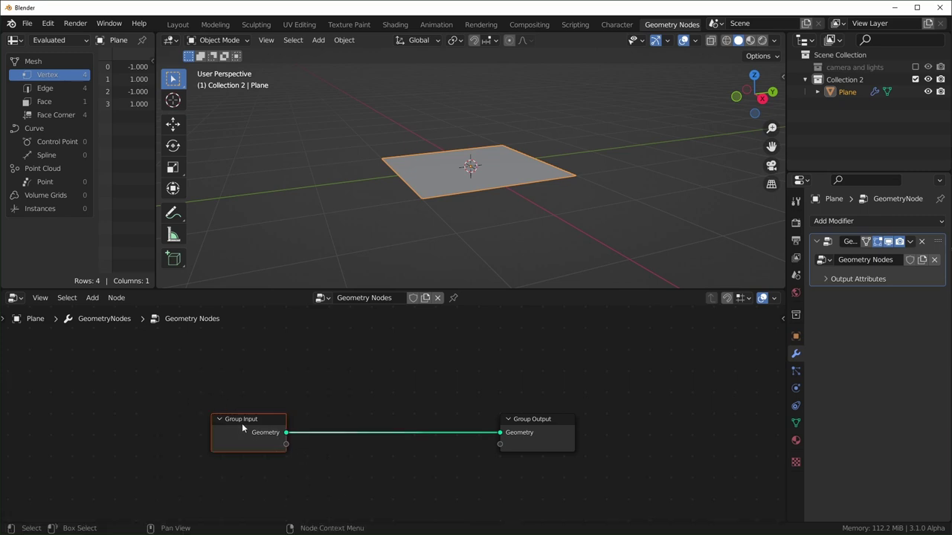
{"action": "key", "text": "x"}
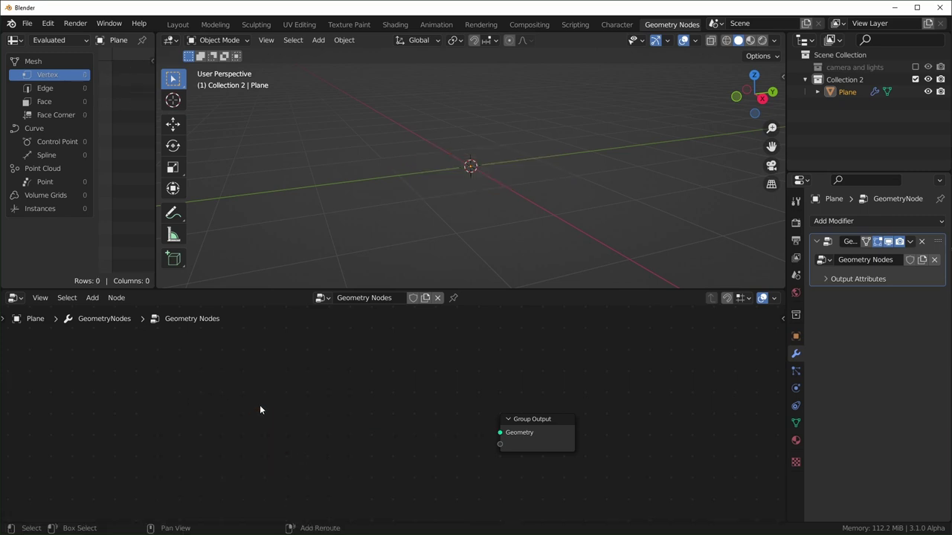
{"action": "key", "text": "shift+a"}
{"action": "key", "text": "Escape"}
{"action": "key", "text": "shift+a"}
{"action": "mouse_move", "coordinate": [242, 414]}
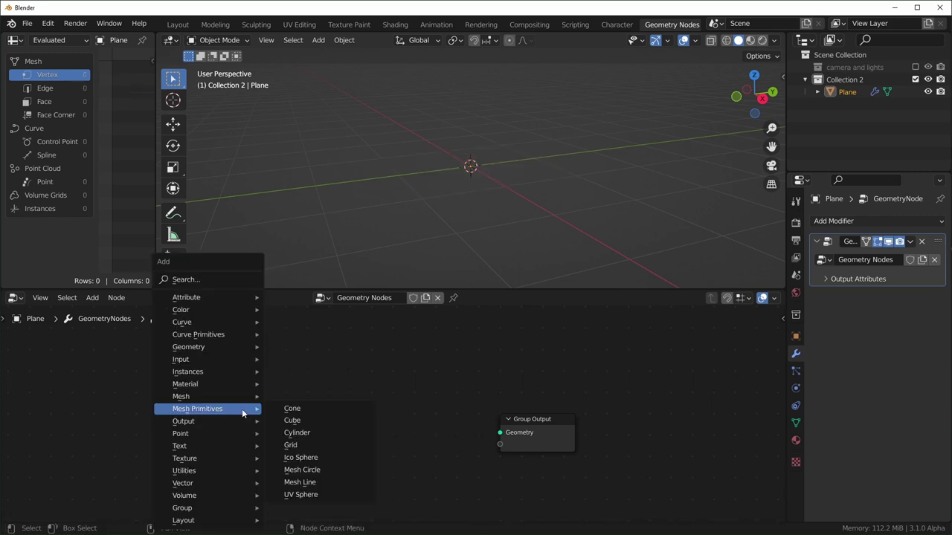
{"action": "left_click", "coordinate": [185, 280]}
{"action": "type", "text": "ico"}
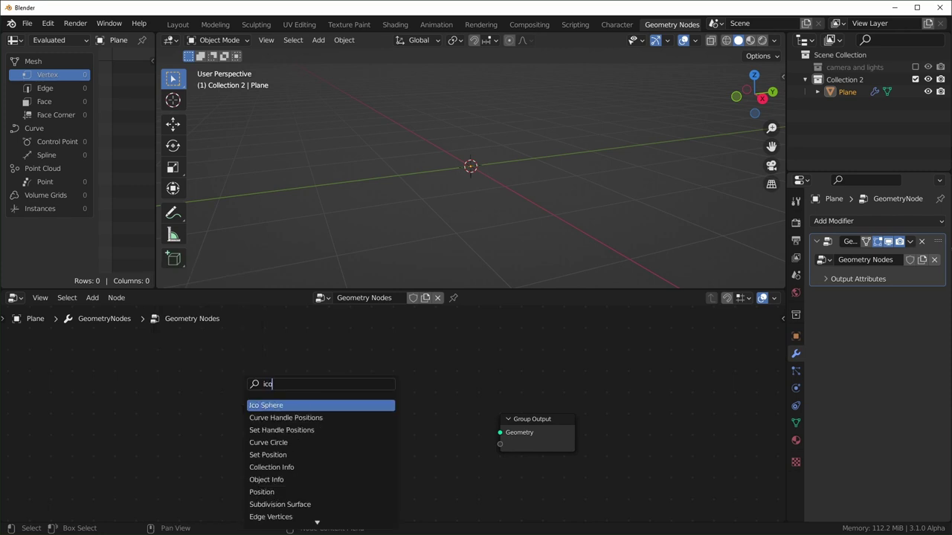
{"action": "key", "text": "Return"}
{"action": "left_click", "coordinate": [168, 402]}
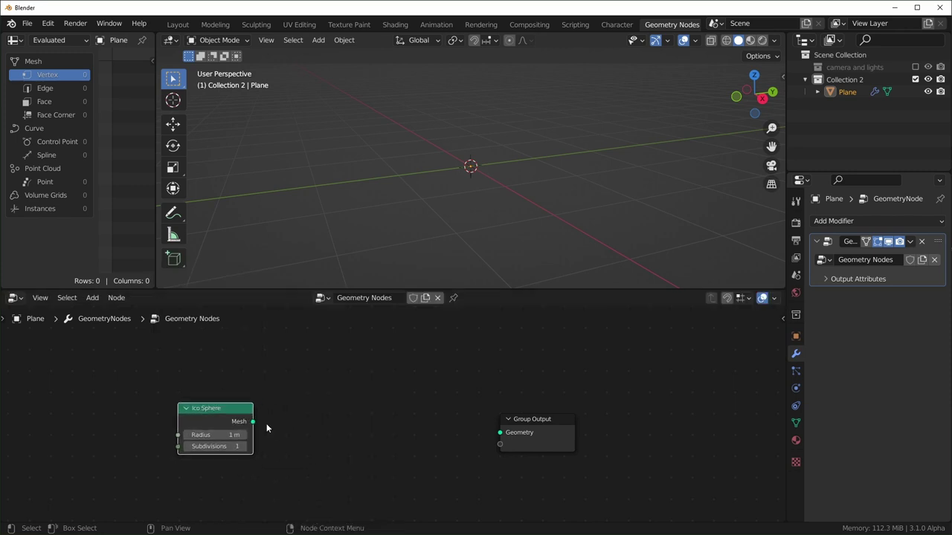
{"action": "right_click_drag", "start_coordinate": [238, 430], "coordinate": [513, 427], "text": "alt"}
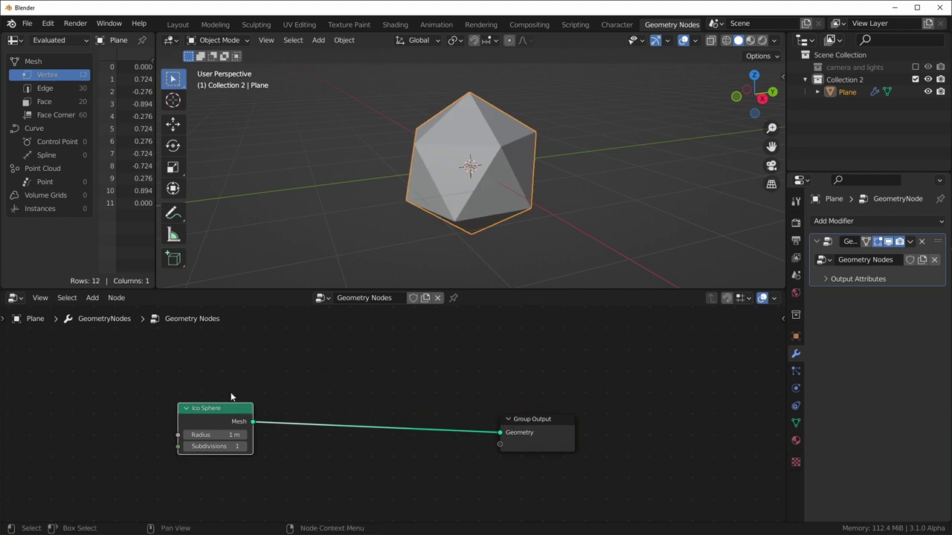
Move the Ico Sphere node away from Group Output and set its subdivisions to 4
{"action": "left_click_drag", "start_coordinate": [223, 410], "coordinate": [191, 412]}
{"action": "left_click", "coordinate": [214, 449]}
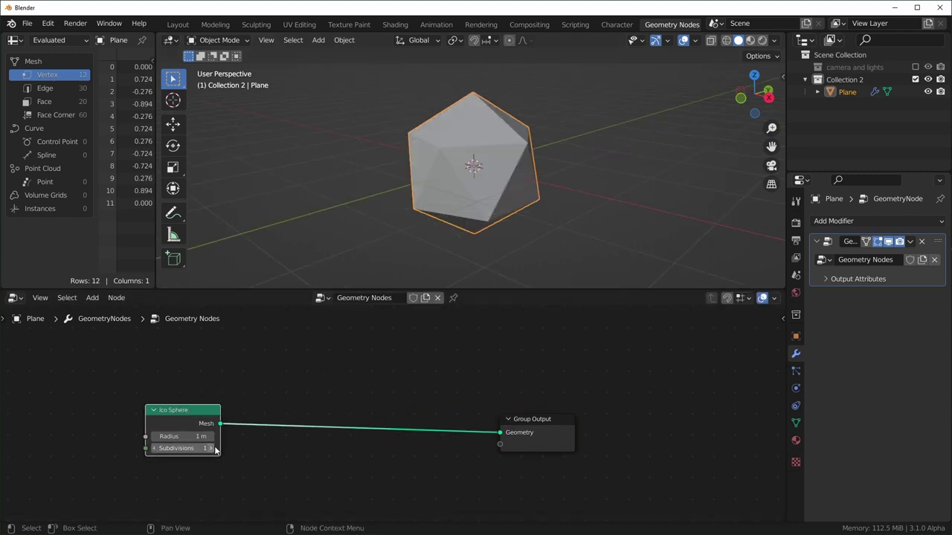
{"action": "left_click", "coordinate": [213, 449]}
{"action": "left_click", "coordinate": [214, 449]}
{"action": "scroll", "coordinate": [511, 217], "scroll_direction": "up", "scroll_amount": 2}
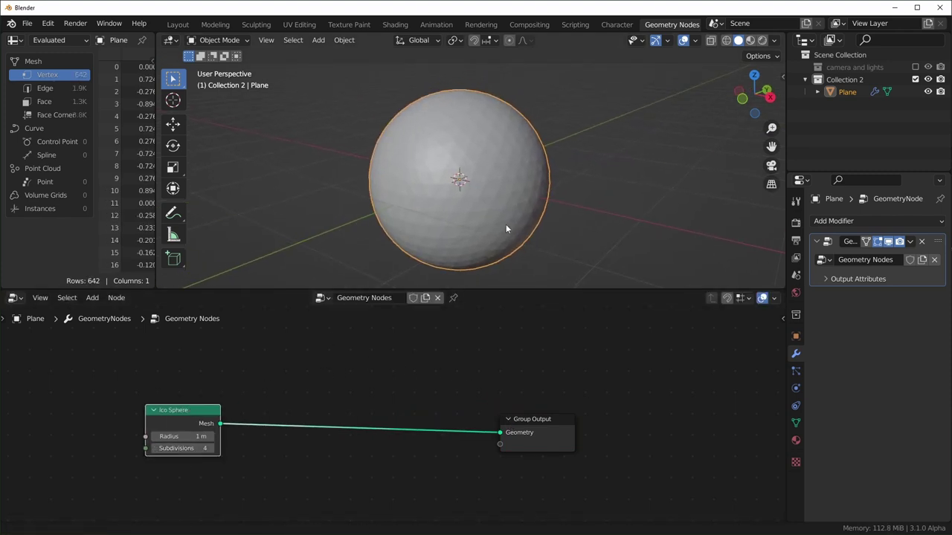
Enable Cavity in the viewport shading options with its type set to Both
{"action": "left_click", "coordinate": [773, 41]}
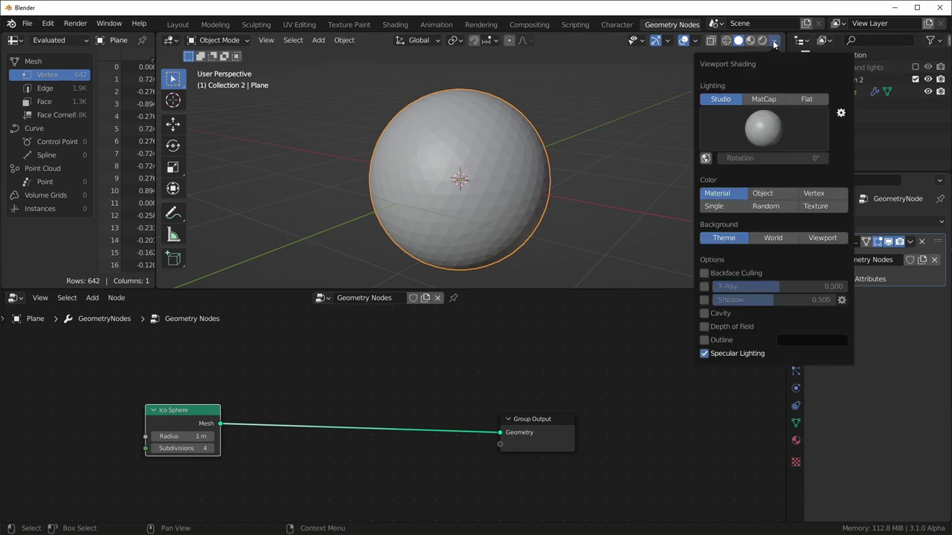
{"action": "left_click", "coordinate": [703, 313]}
{"action": "left_click", "coordinate": [818, 313]}
{"action": "left_click", "coordinate": [816, 355]}
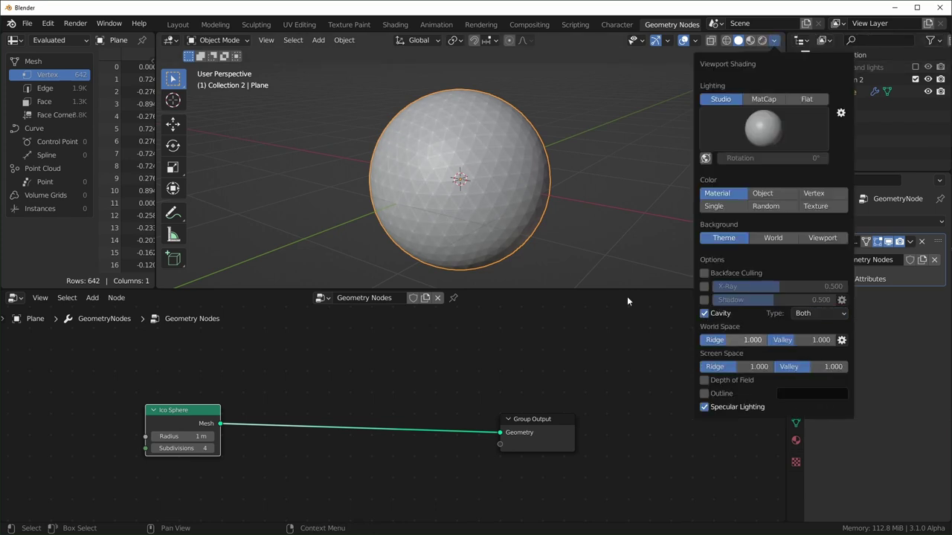
{"action": "scroll", "coordinate": [438, 171], "scroll_direction": "up", "scroll_amount": 2}
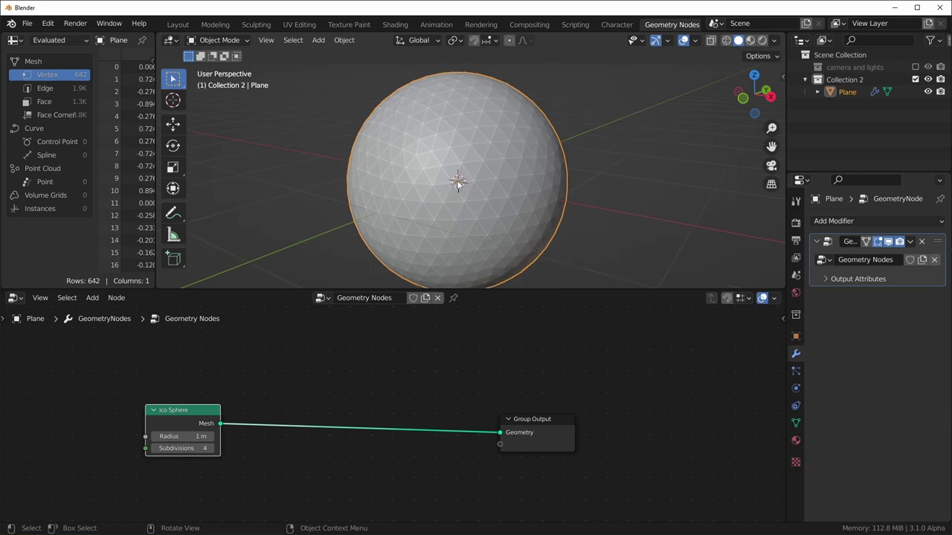
Switch the viewport lighting to MatCap and choose the multicoloured normal matcap
{"action": "left_click", "coordinate": [774, 41]}
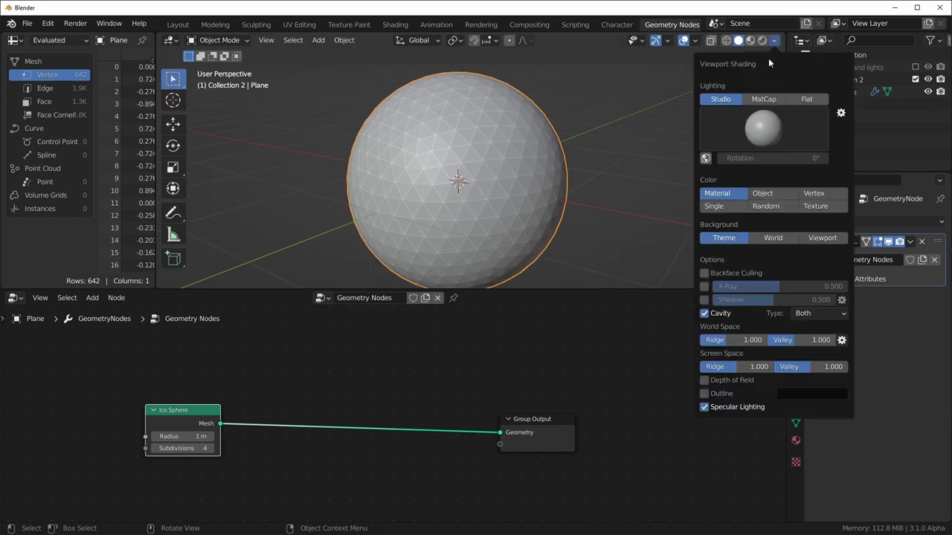
{"action": "left_click", "coordinate": [763, 99]}
{"action": "left_click", "coordinate": [764, 128]}
{"action": "left_click", "coordinate": [809, 170]}
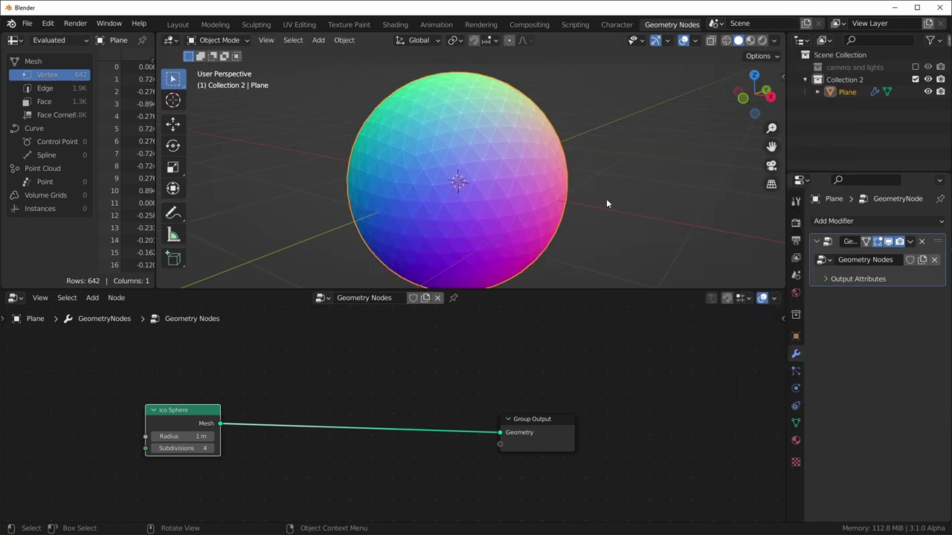
Insert a Dual Mesh node on the link between Ico Sphere and Group Output
{"action": "middle_click_drag", "start_coordinate": [435, 387], "coordinate": [501, 370]}
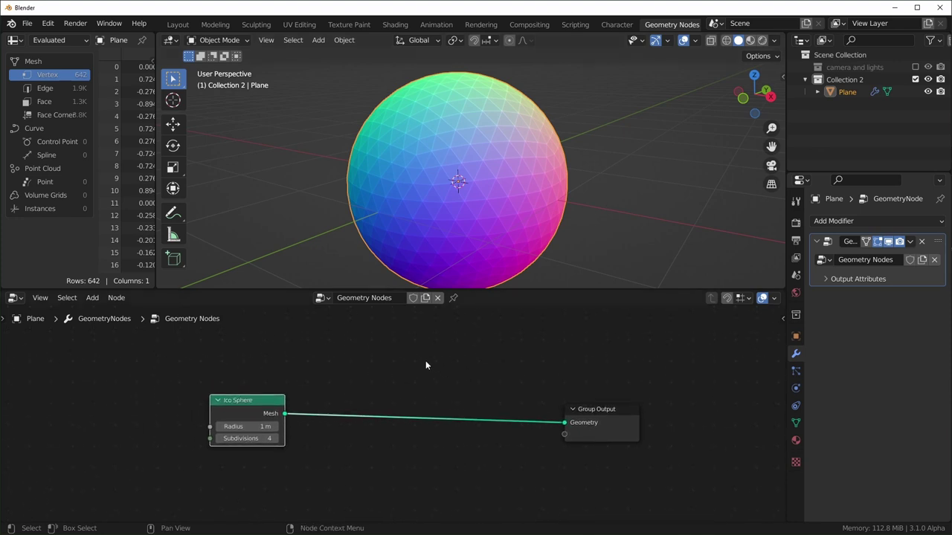
{"action": "key", "text": "shift+a"}
{"action": "mouse_move", "coordinate": [426, 365]}
{"action": "type", "text": "dual"}
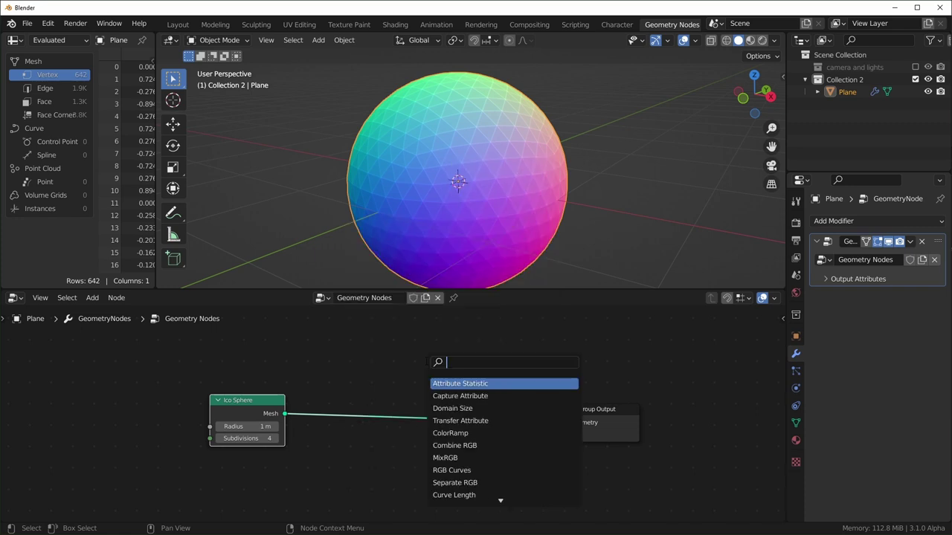
{"action": "key", "text": "Return"}
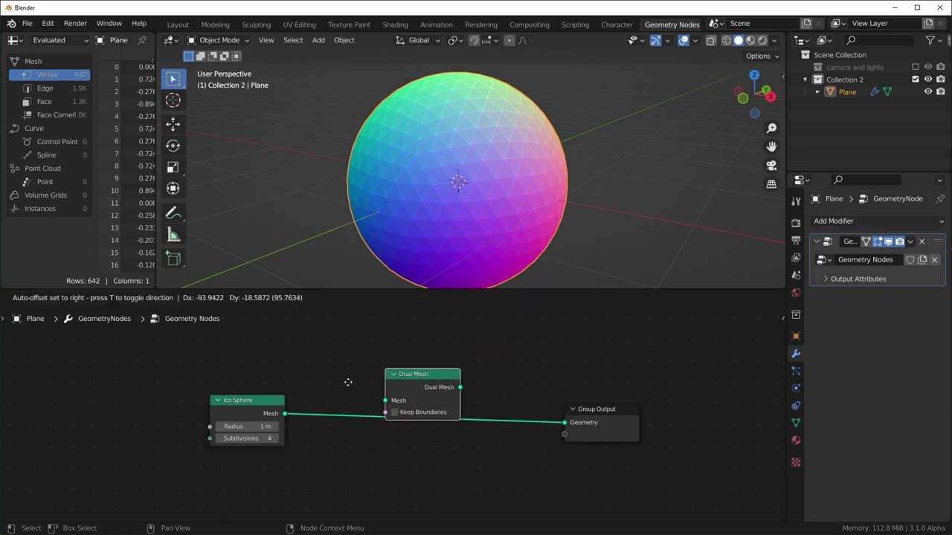
{"action": "left_click", "coordinate": [328, 398]}
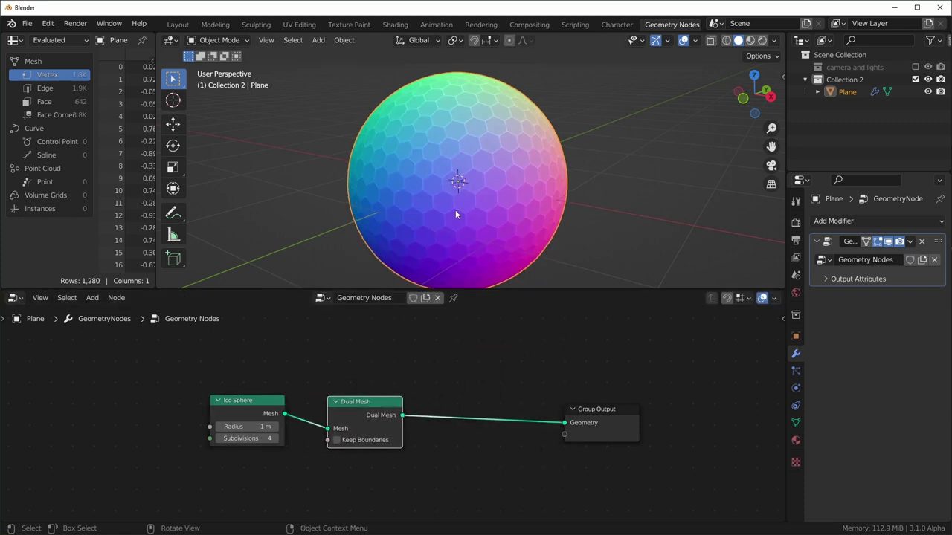
{"action": "scroll", "coordinate": [461, 221], "scroll_direction": "up", "scroll_amount": 1}
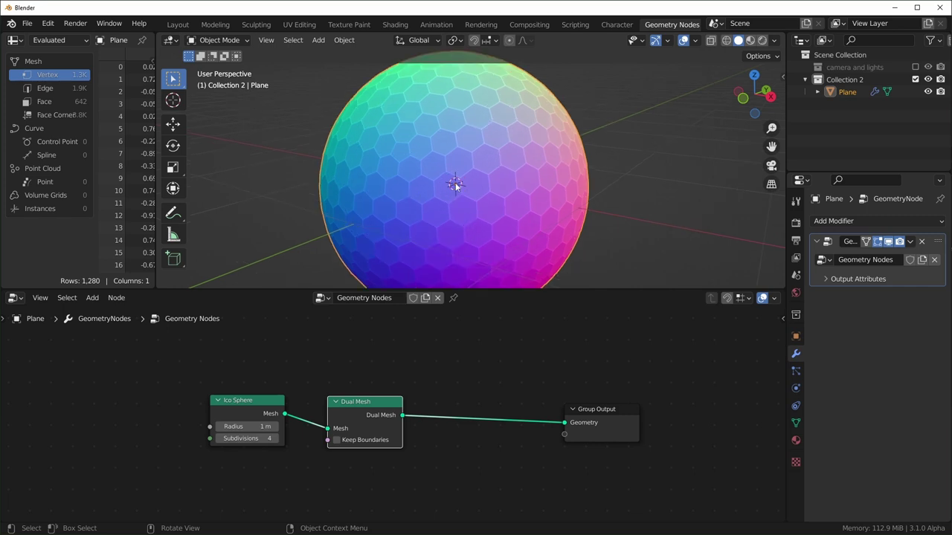
Move the Ico Sphere and Dual Mesh nodes away from Group Output, and mute and unmute Dual Mesh to compare its effect
{"action": "left_click_drag", "start_coordinate": [275, 401], "coordinate": [169, 406]}
{"action": "left_click_drag", "start_coordinate": [364, 402], "coordinate": [289, 404]}
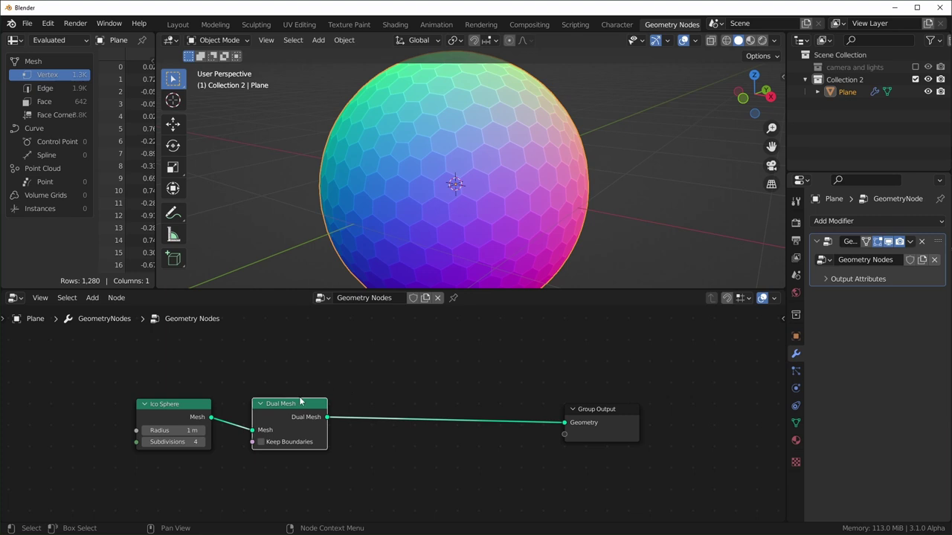
{"action": "key", "text": "m"}
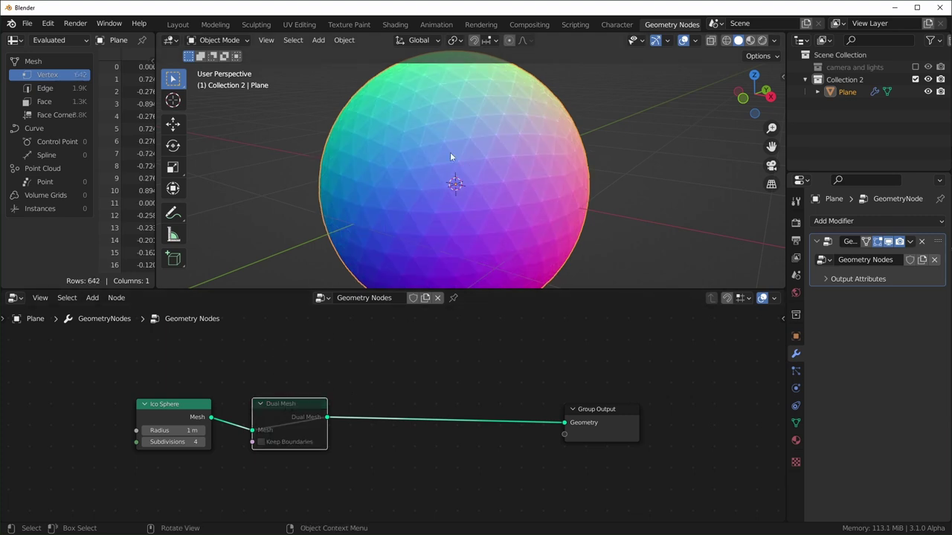
{"action": "key", "text": "m"}
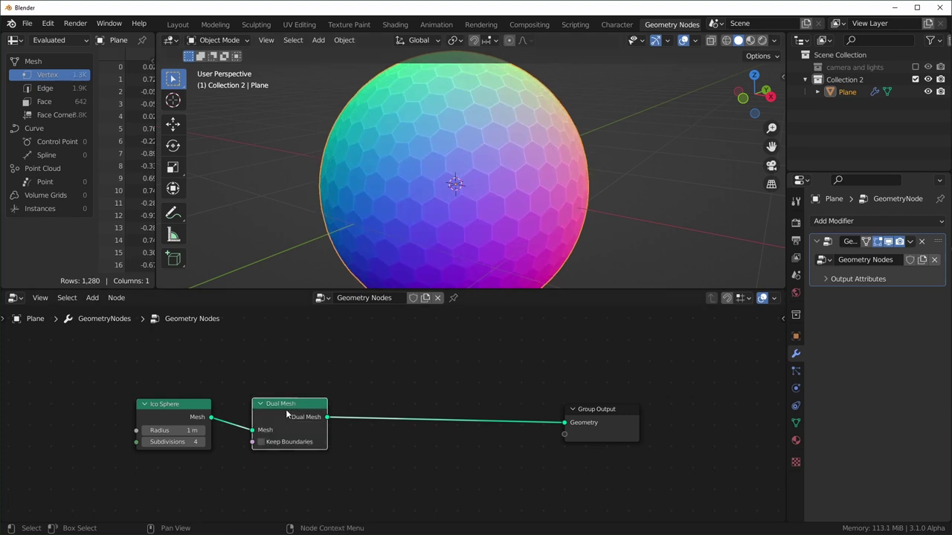
{"action": "left_click_drag", "start_coordinate": [163, 408], "coordinate": [119, 410]}
{"action": "left_click_drag", "start_coordinate": [289, 408], "coordinate": [208, 408]}
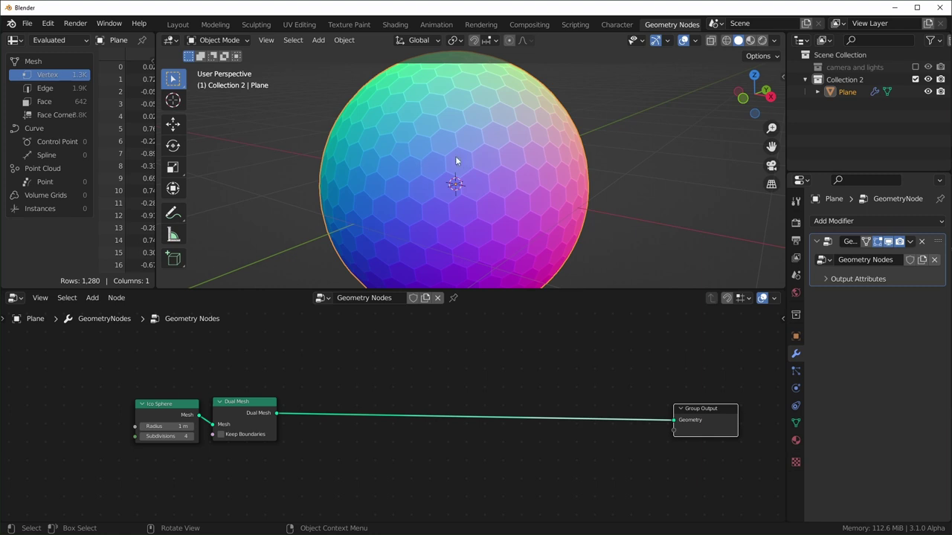
Insert a Split Edges node on the link between Dual Mesh and Group Output
{"action": "key", "text": "shift+a"}
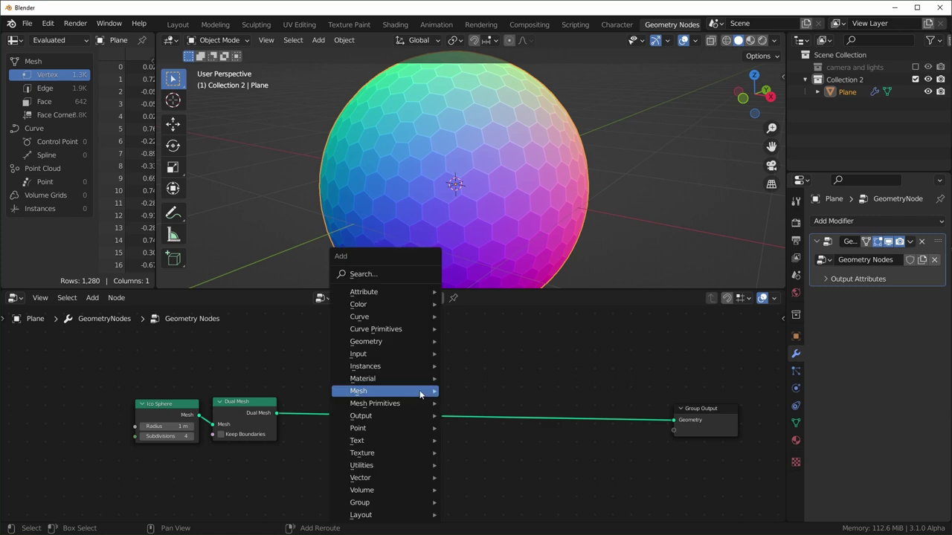
{"action": "mouse_move", "coordinate": [420, 391]}
{"action": "type", "text": "s"}
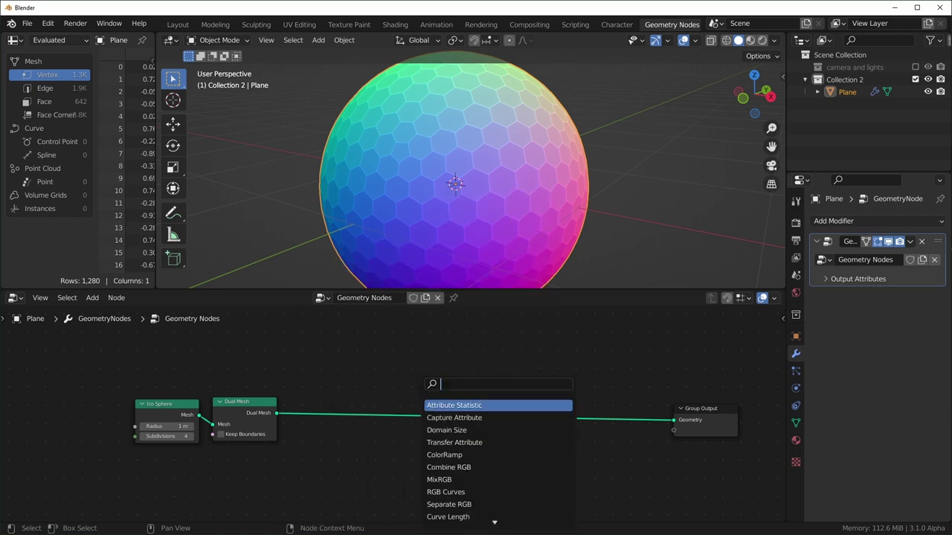
{"action": "type", "text": "plit"}
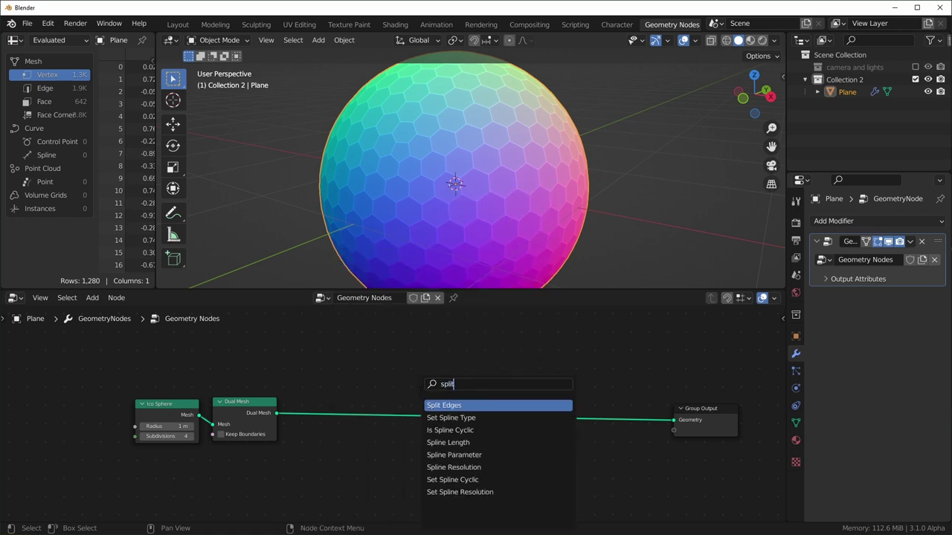
{"action": "key", "text": "Return"}
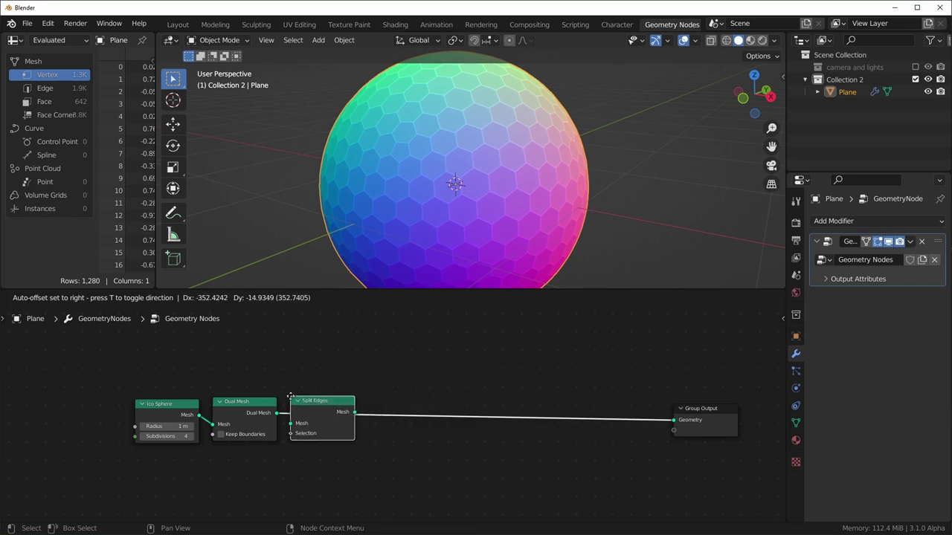
{"action": "left_click", "coordinate": [305, 400]}
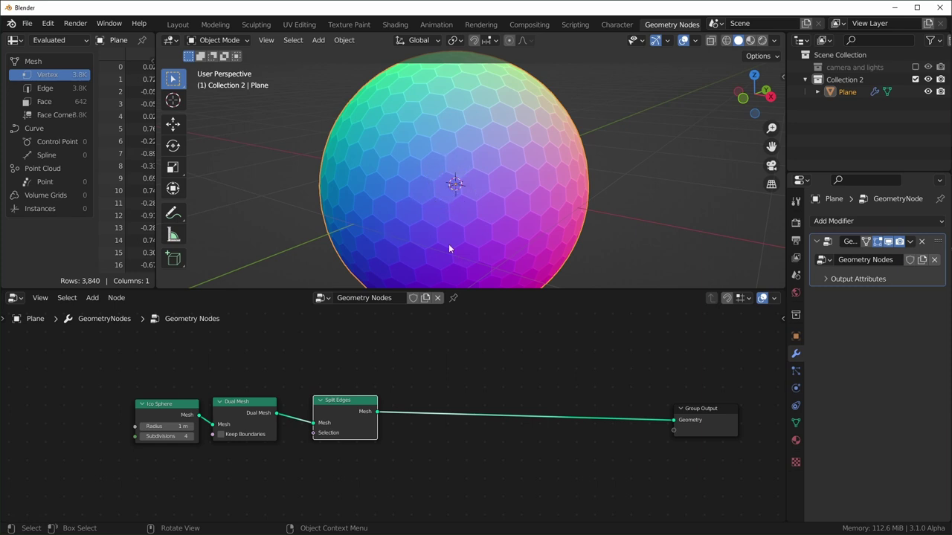
Insert a Capture Attribute node on the link between Split Edges and Group Output
{"action": "key", "text": "ctrl+z"}
{"action": "key", "text": "ctrl+z"}
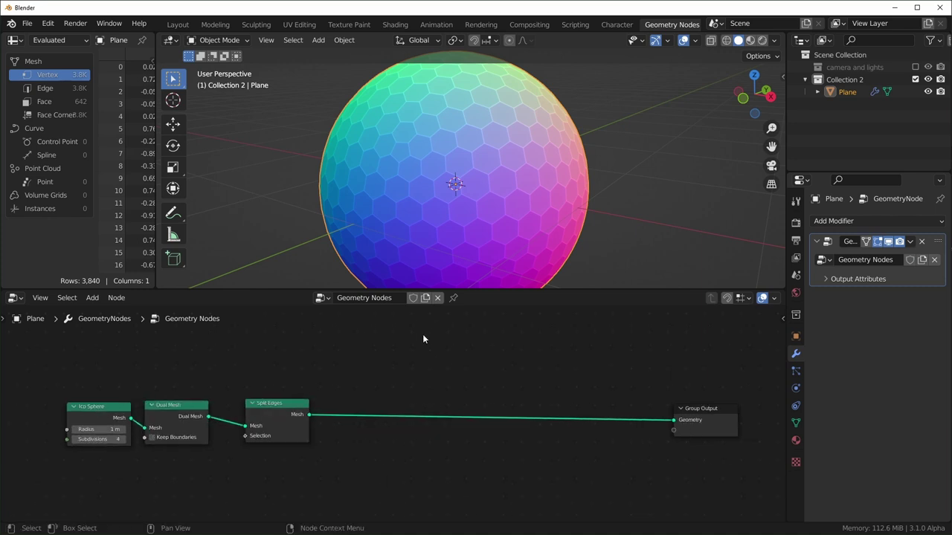
{"action": "middle_click_drag", "start_coordinate": [446, 207], "coordinate": [455, 203]}
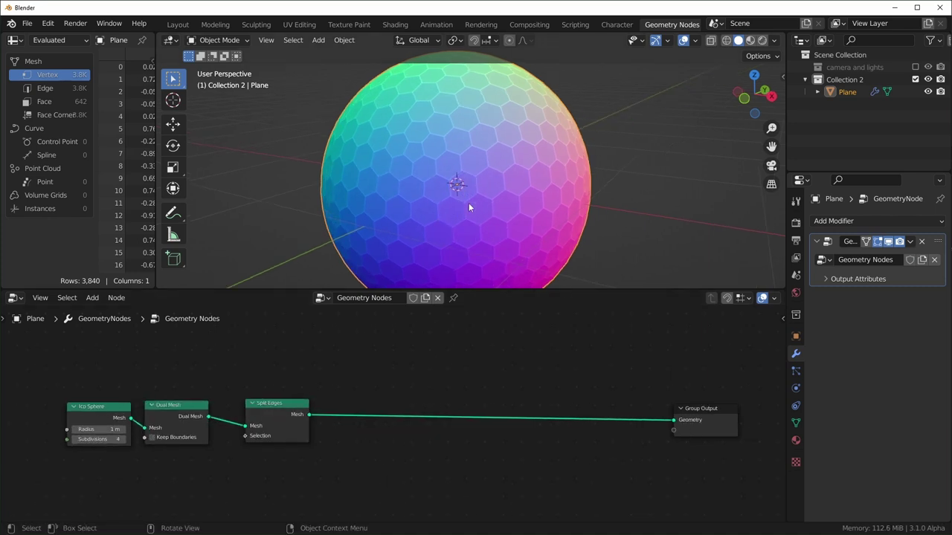
{"action": "key", "text": "shift+a"}
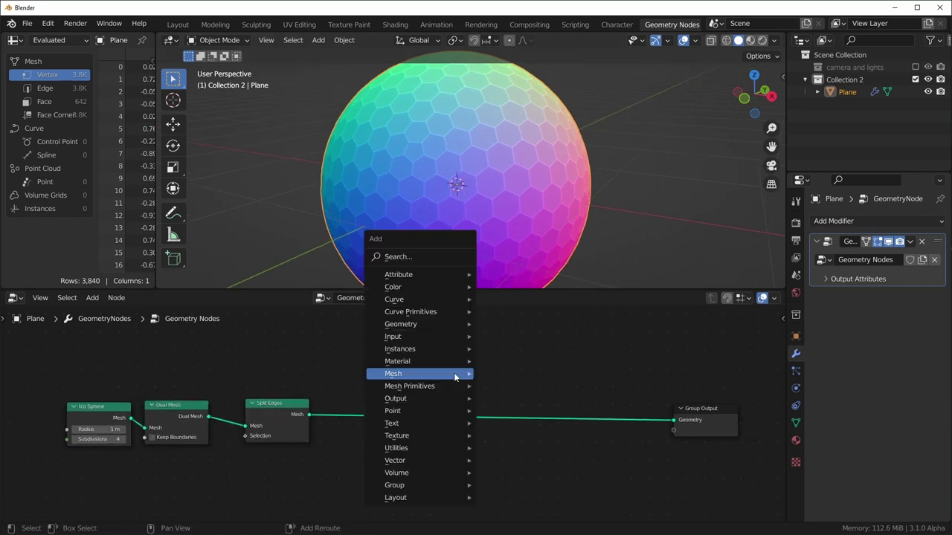
{"action": "mouse_move", "coordinate": [455, 378]}
{"action": "key", "text": "s"}
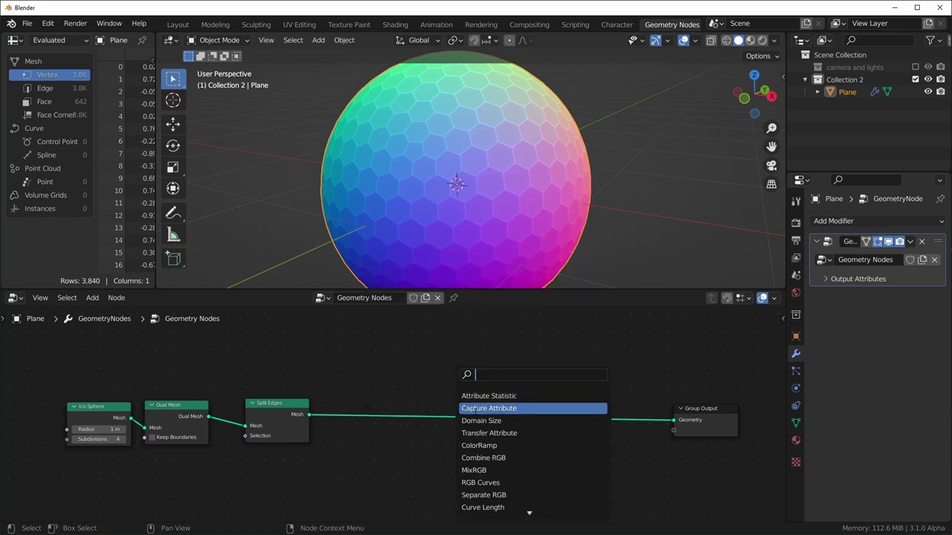
{"action": "left_click", "coordinate": [488, 408]}
{"action": "left_click", "coordinate": [416, 423]}
{"action": "scroll", "coordinate": [416, 423], "scroll_direction": "up", "scroll_amount": 1}
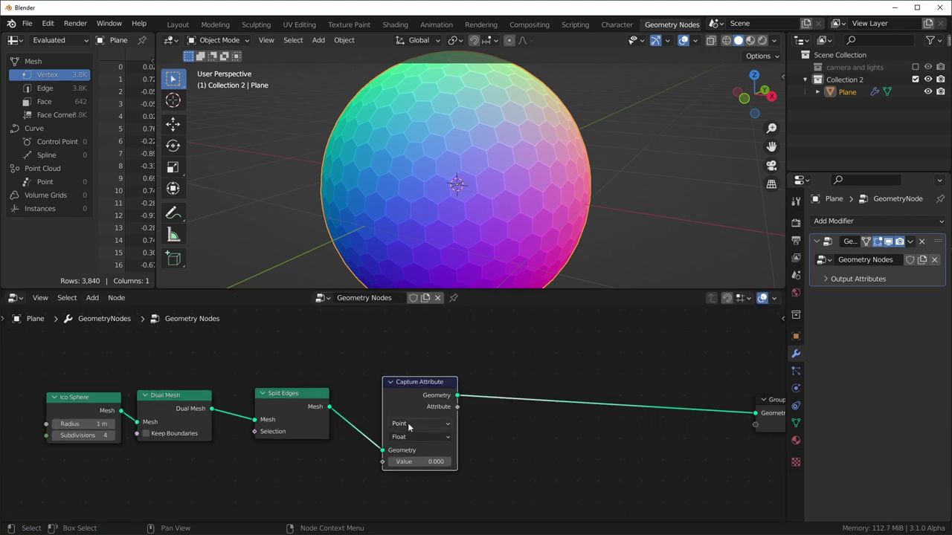
Set the Capture Attribute node's domain to Face and data type to Vector, and move it slightly closer to Split Edges
{"action": "left_click", "coordinate": [413, 422]}
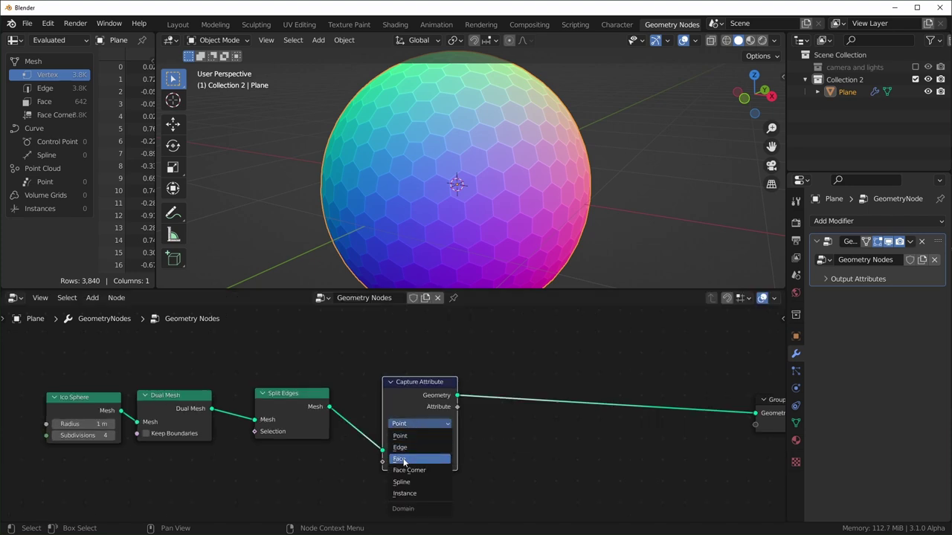
{"action": "left_click", "coordinate": [412, 454]}
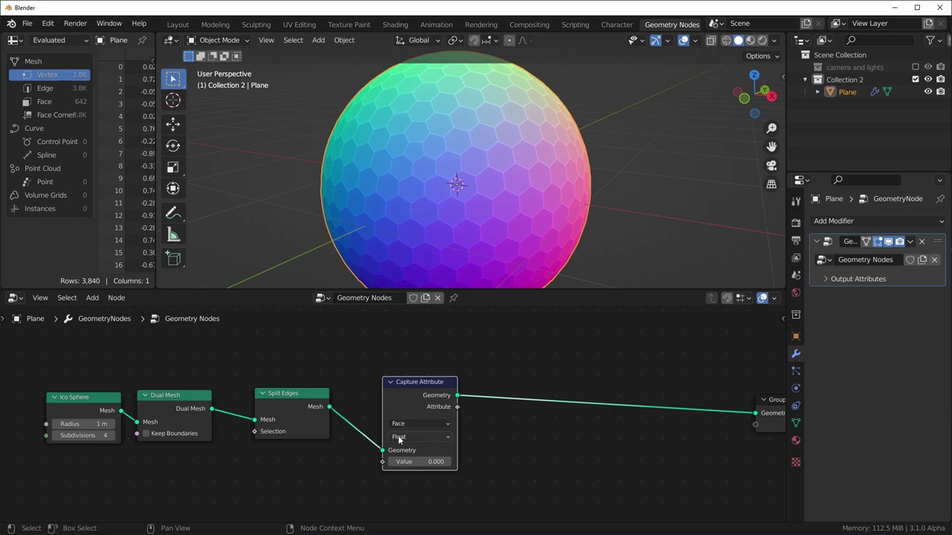
{"action": "left_click", "coordinate": [401, 437]}
{"action": "left_click", "coordinate": [414, 472]}
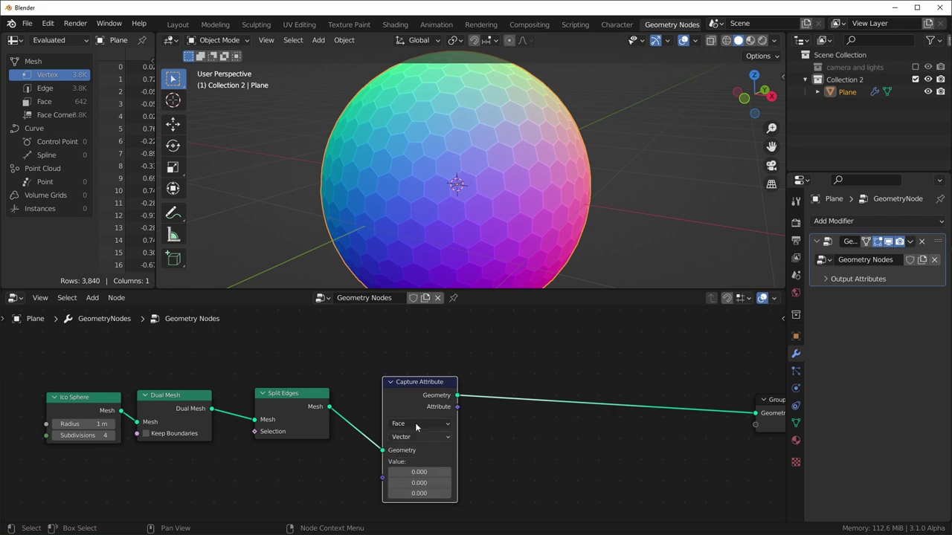
{"action": "left_click_drag", "start_coordinate": [426, 398], "coordinate": [407, 373]}
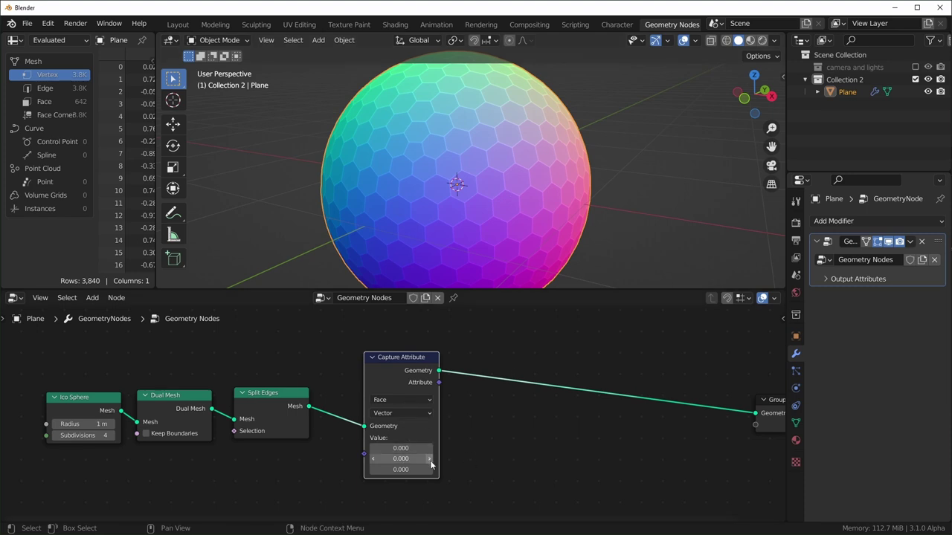
Add a Position node below Capture Attribute and connect it to that node's Value input
{"action": "left_click_drag", "start_coordinate": [439, 382], "coordinate": [446, 384]}
{"action": "type", "text": "pos"}
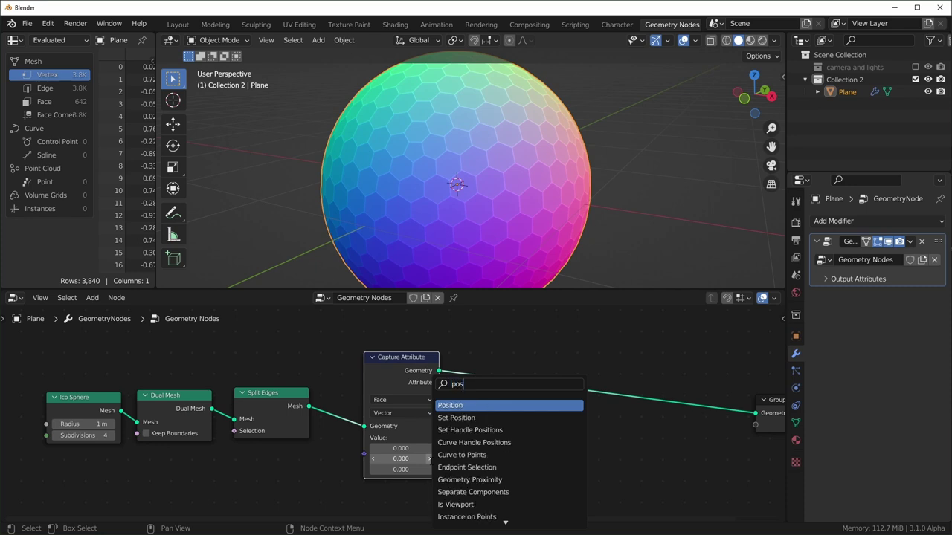
{"action": "key", "text": "Return"}
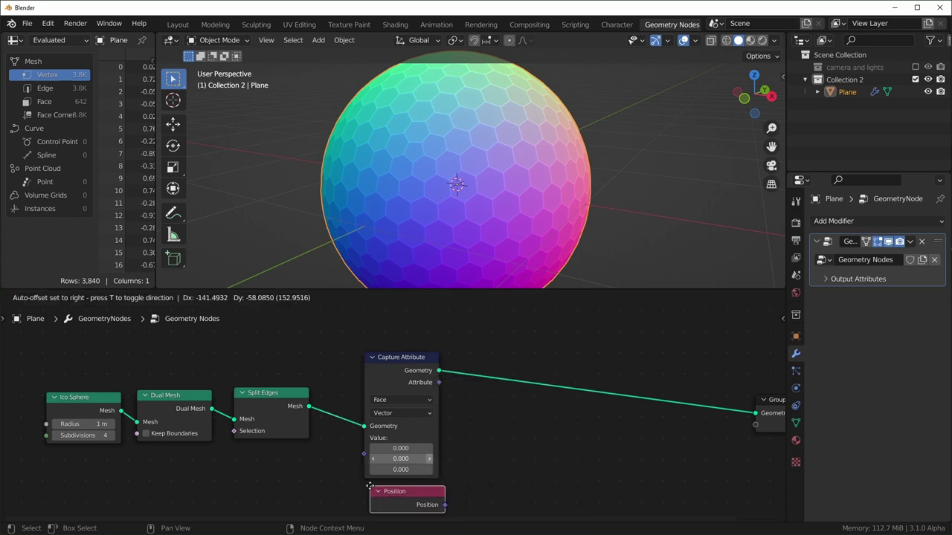
{"action": "left_click", "coordinate": [416, 497]}
{"action": "right_click_drag", "start_coordinate": [420, 497], "coordinate": [396, 452], "text": "alt"}
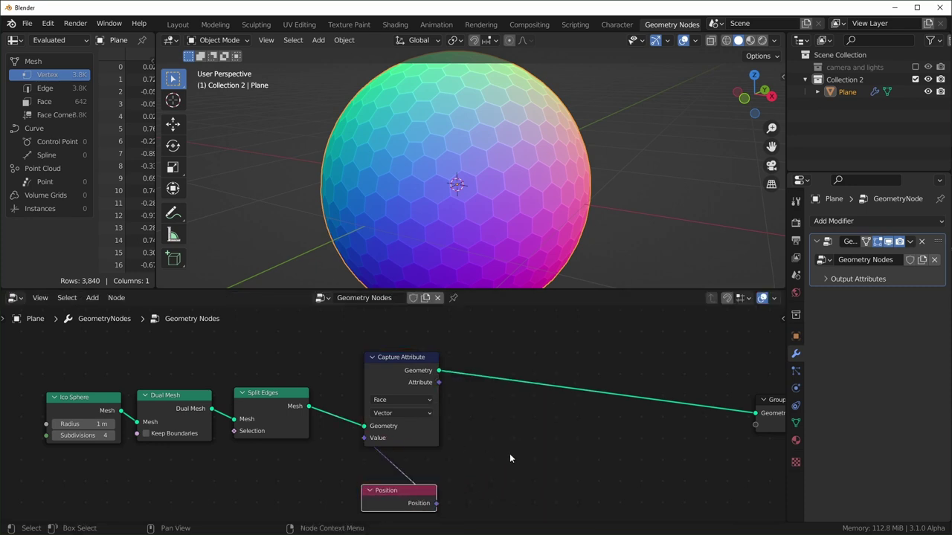
{"action": "left_click_drag", "start_coordinate": [424, 494], "coordinate": [423, 464]}
Insert a Set Position node on the link between Capture Attribute and Group Output
{"action": "left_click_drag", "start_coordinate": [440, 384], "coordinate": [417, 426]}
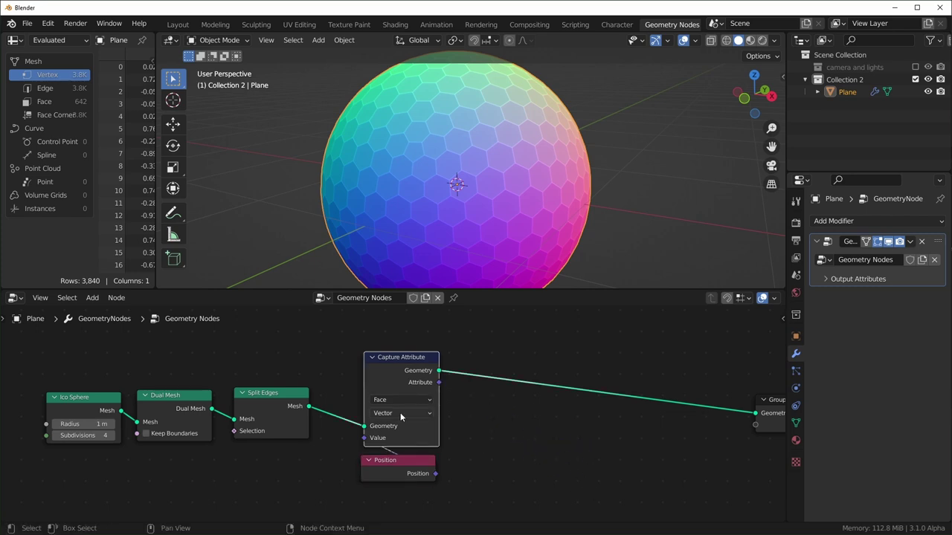
{"action": "left_click_drag", "start_coordinate": [438, 383], "coordinate": [365, 399]}
{"action": "key", "text": "Home"}
{"action": "key", "text": "shift+a"}
{"action": "left_click", "coordinate": [494, 460]}
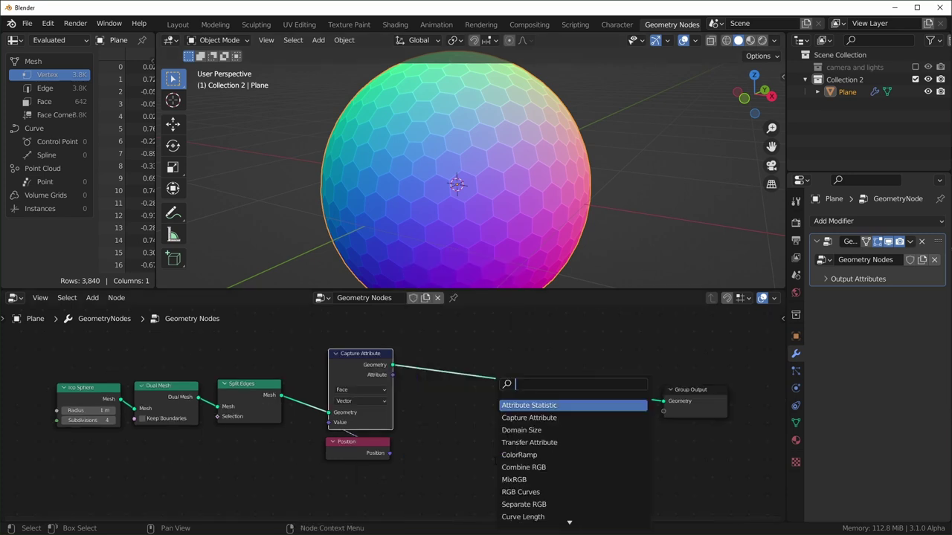
{"action": "type", "text": "set"}
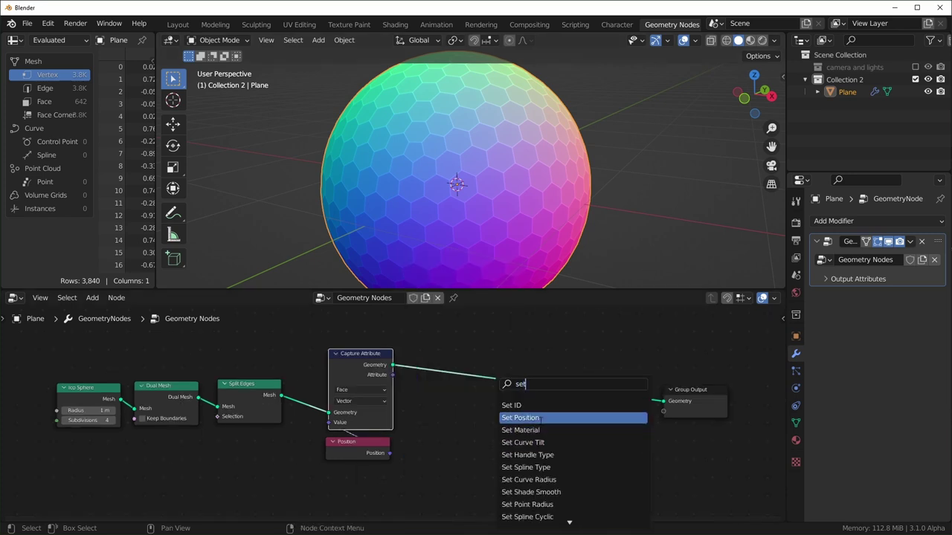
{"action": "left_click", "coordinate": [541, 420]}
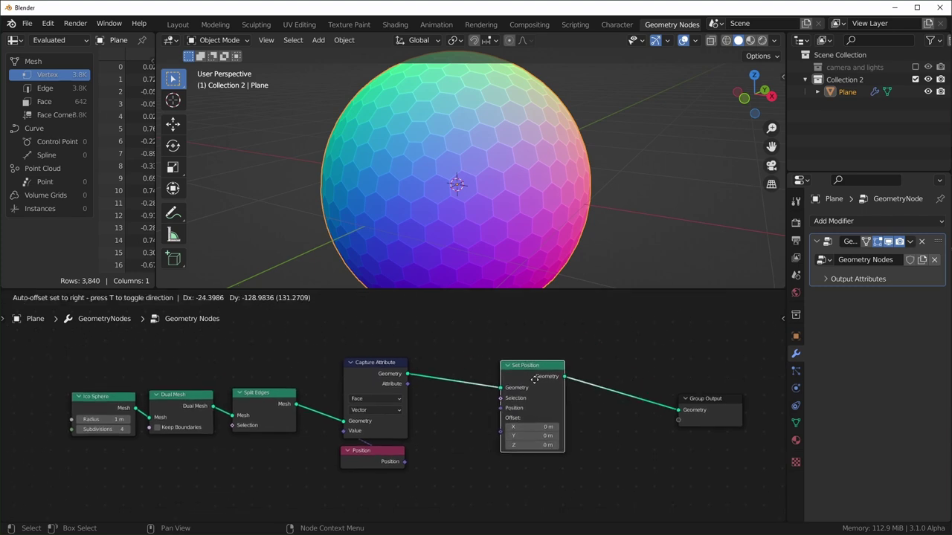
{"action": "left_click", "coordinate": [473, 394]}
{"action": "scroll", "coordinate": [450, 402], "scroll_direction": "up", "scroll_amount": 2}
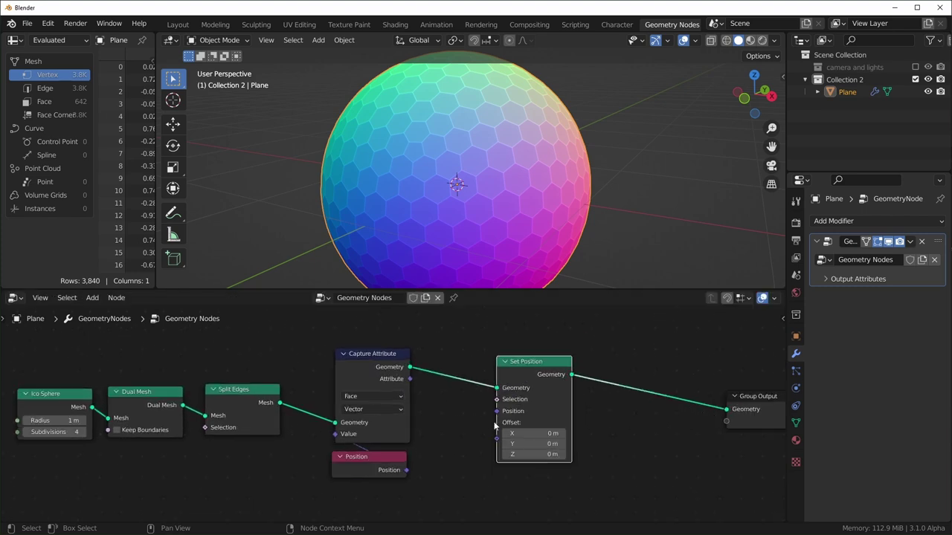
Try connecting Capture Attribute's Attribute output to Set Position's Position input, and remove the link again
{"action": "left_click_drag", "start_coordinate": [528, 369], "coordinate": [542, 370]}
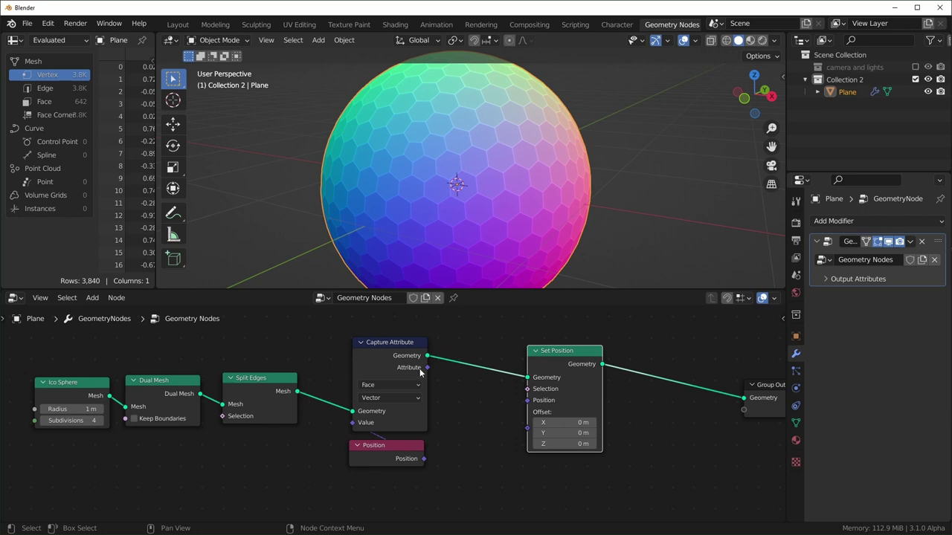
{"action": "left_click_drag", "start_coordinate": [422, 368], "coordinate": [527, 400]}
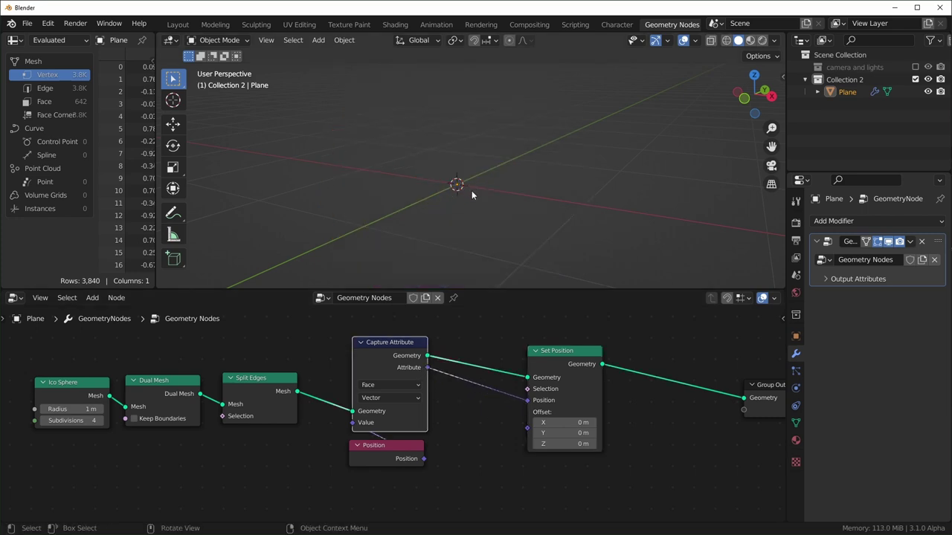
{"action": "left_click_drag", "start_coordinate": [562, 356], "coordinate": [583, 353]}
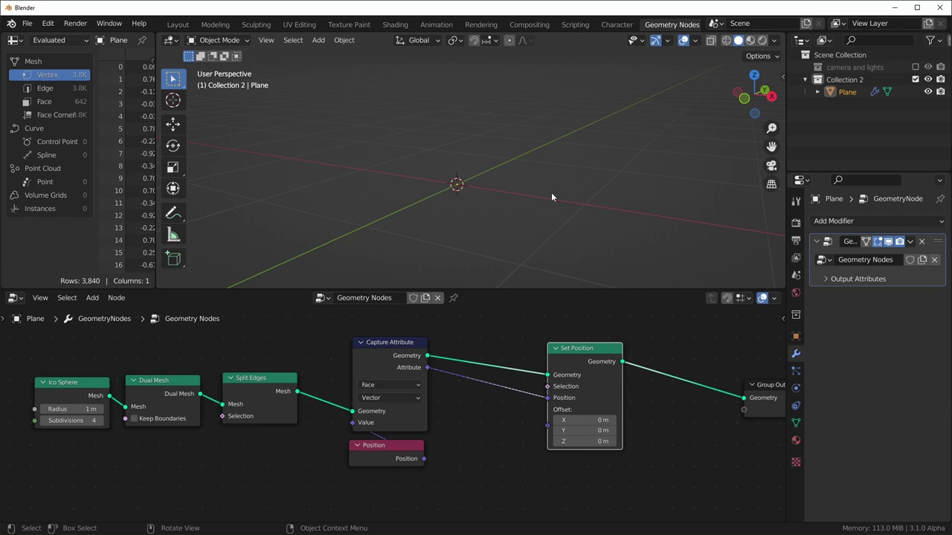
{"action": "left_click_drag", "start_coordinate": [548, 399], "coordinate": [521, 406]}
{"action": "left_click_drag", "start_coordinate": [600, 356], "coordinate": [610, 356]}
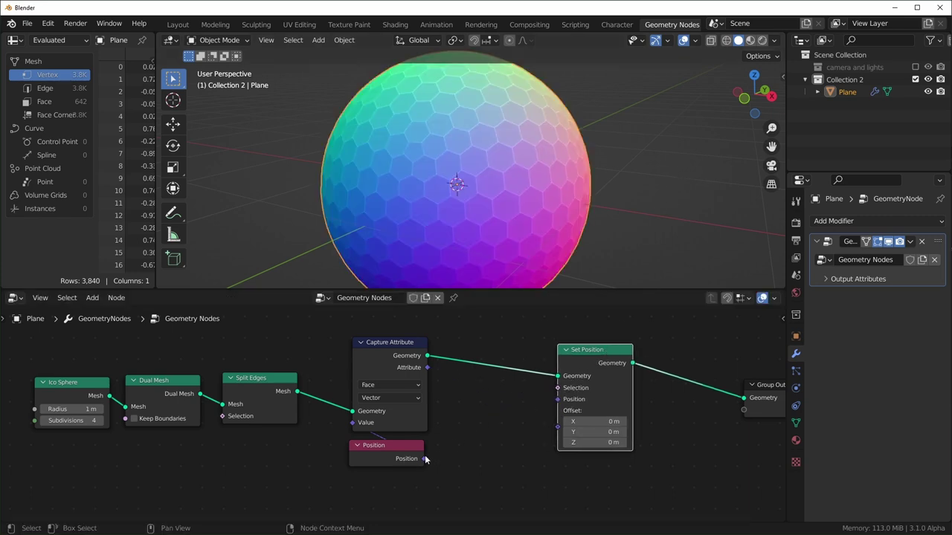
Move Set Position closer to Group Output and add a MixRGB node between Capture Attribute and Set Position, leaving it unconnected
{"action": "left_click_drag", "start_coordinate": [425, 458], "coordinate": [503, 422]}
{"action": "left_click_drag", "start_coordinate": [428, 367], "coordinate": [629, 348]}
{"action": "left_click", "coordinate": [528, 429]}
{"action": "key", "text": "shift+a"}
{"action": "type", "text": "mix"}
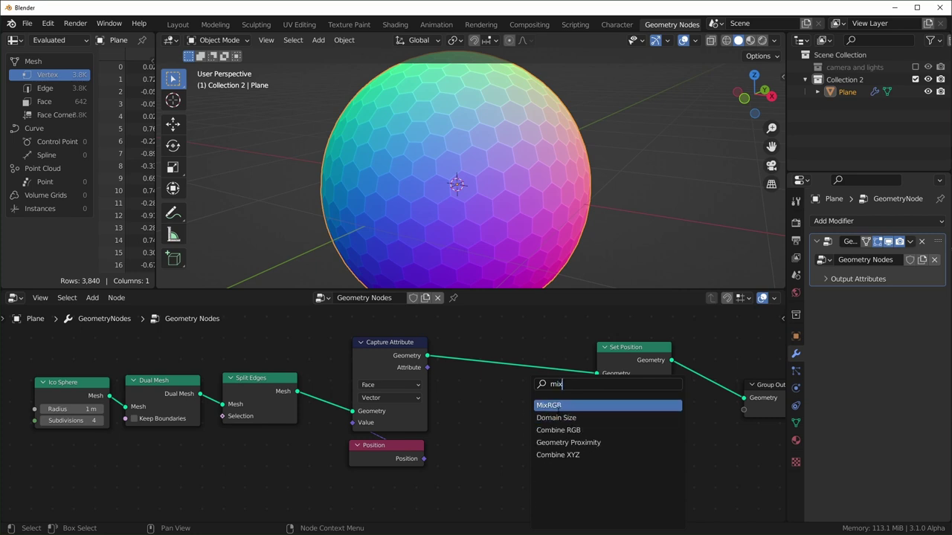
{"action": "key", "text": "Return"}
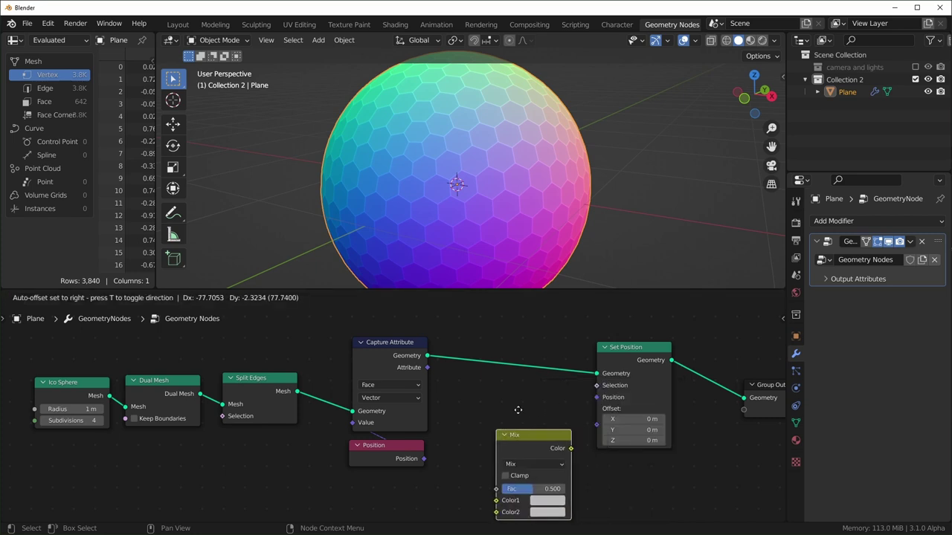
{"action": "left_click", "coordinate": [515, 385]}
Connect the captured Attribute to Mix's Color2, Position to Color1, and Mix's Color output to Set Position's Position input
{"action": "middle_click_drag", "start_coordinate": [423, 443], "coordinate": [423, 429]}
{"action": "left_click_drag", "start_coordinate": [428, 354], "coordinate": [431, 357]}
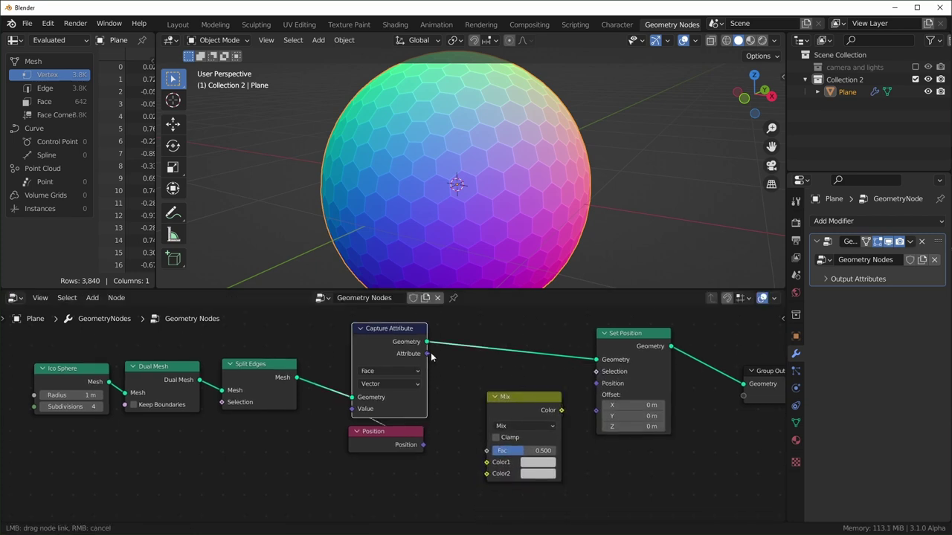
{"action": "left_click_drag", "start_coordinate": [462, 430], "coordinate": [486, 474]}
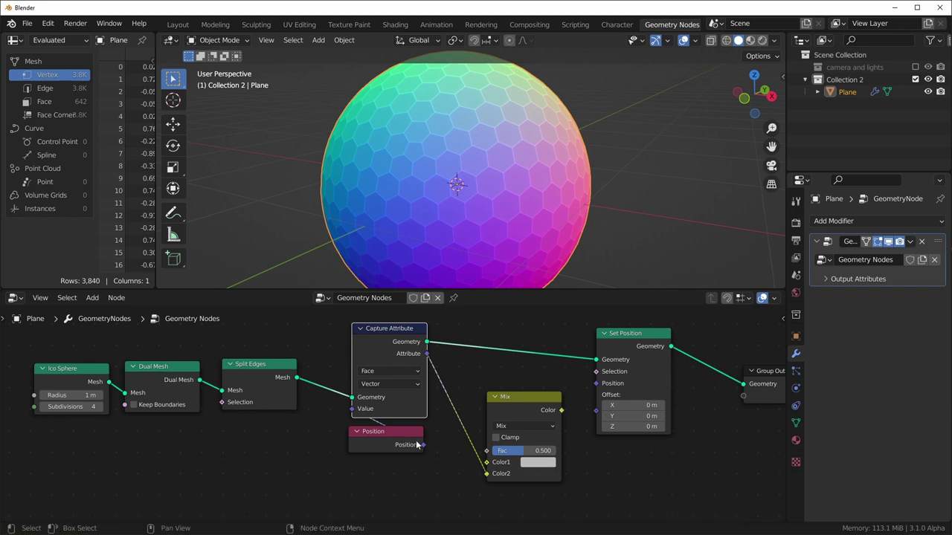
{"action": "left_click_drag", "start_coordinate": [422, 444], "coordinate": [486, 462]}
{"action": "left_click_drag", "start_coordinate": [553, 411], "coordinate": [595, 383]}
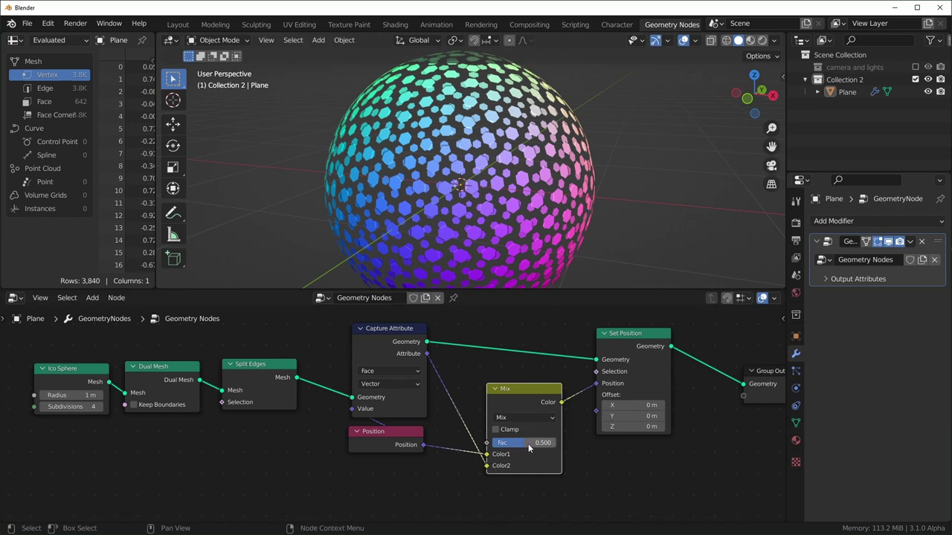
Set the Mix node's factor to 0.320 and move the node up slightly
{"action": "mouse_move", "coordinate": [528, 443]}
{"action": "left_mouse_down"}
{"action": "mouse_move", "coordinate": [540, 443]}
{"action": "mouse_move", "coordinate": [494, 443]}
{"action": "mouse_move", "coordinate": [574, 444]}
{"action": "mouse_move", "coordinate": [535, 444]}
{"action": "left_mouse_up"}
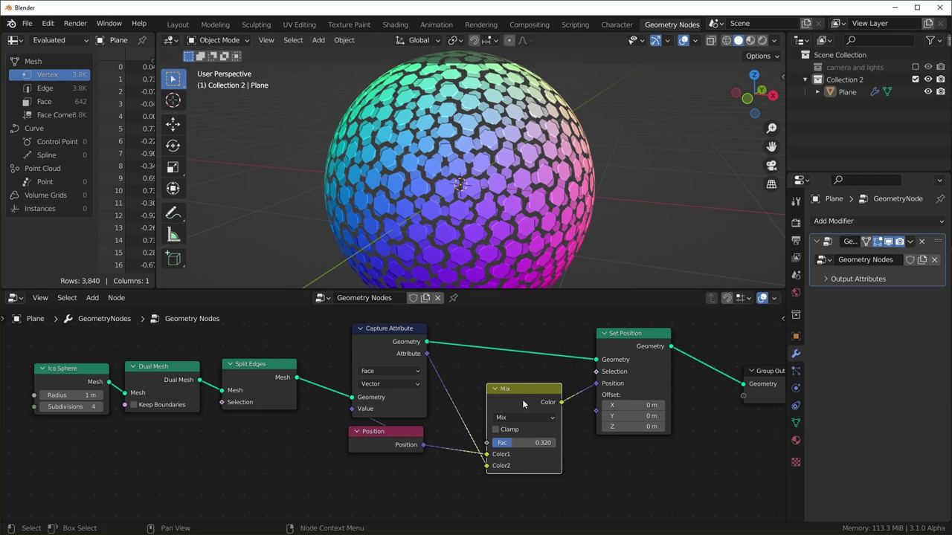
{"action": "mouse_move", "coordinate": [523, 404]}
{"action": "left_mouse_down"}
{"action": "mouse_move", "coordinate": [523, 380]}
{"action": "mouse_move", "coordinate": [523, 390]}
{"action": "left_mouse_up"}
{"action": "middle_click_drag", "start_coordinate": [592, 277], "coordinate": [530, 145]}
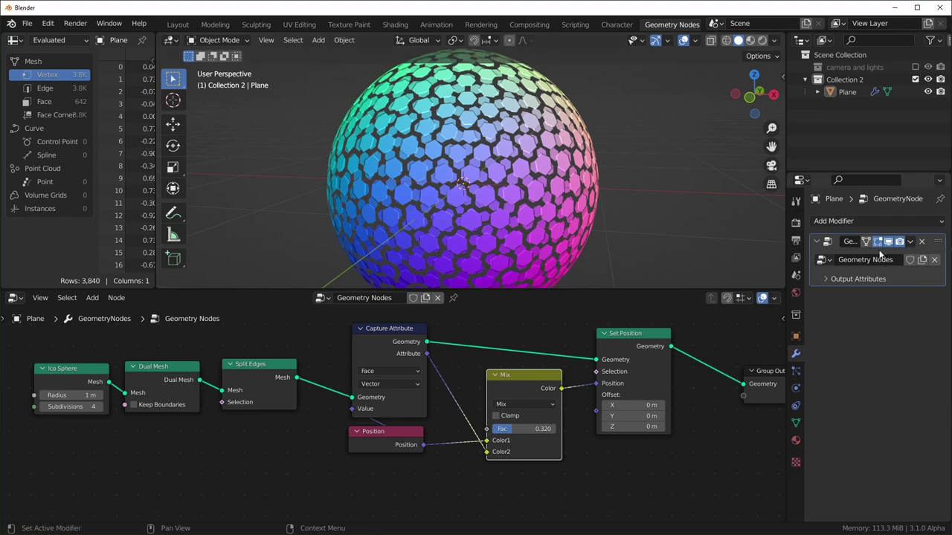
Add a Solidify modifier to the sphere with a thickness of 0.047 m and an offset of 0
{"action": "left_click", "coordinate": [879, 223]}
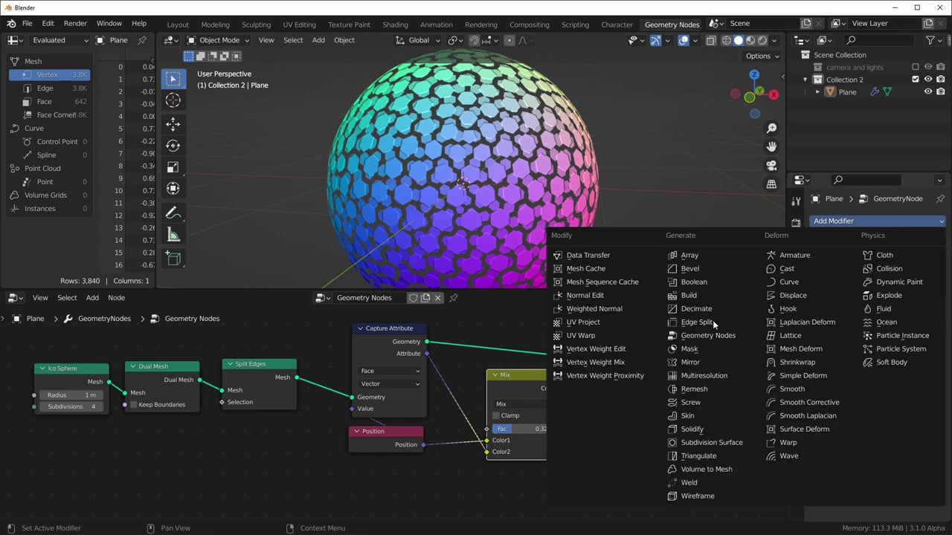
{"action": "left_click", "coordinate": [693, 430]}
{"action": "scroll", "coordinate": [652, 196], "scroll_direction": "up", "scroll_amount": 3}
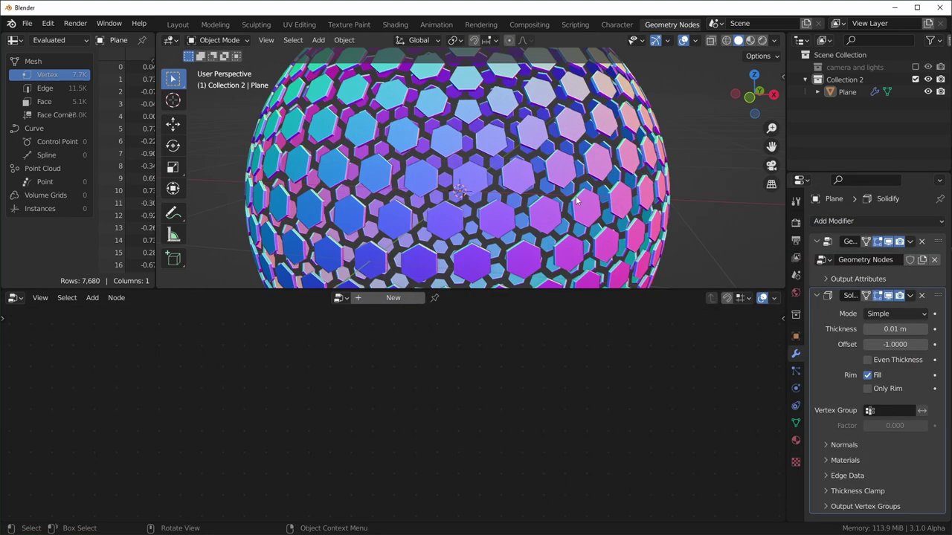
{"action": "scroll", "coordinate": [639, 198], "scroll_direction": "down", "scroll_amount": 4}
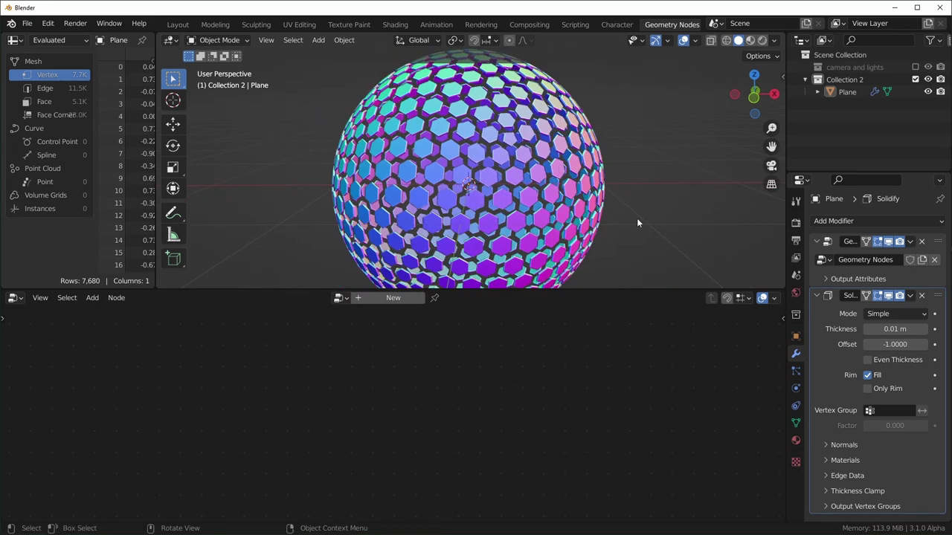
{"action": "mouse_move", "coordinate": [877, 329]}
{"action": "left_mouse_down"}
{"action": "mouse_move", "coordinate": [913, 328]}
{"action": "mouse_move", "coordinate": [860, 328]}
{"action": "mouse_move", "coordinate": [885, 329]}
{"action": "left_mouse_up"}
{"action": "left_click_drag", "start_coordinate": [895, 345], "coordinate": [902, 275]}
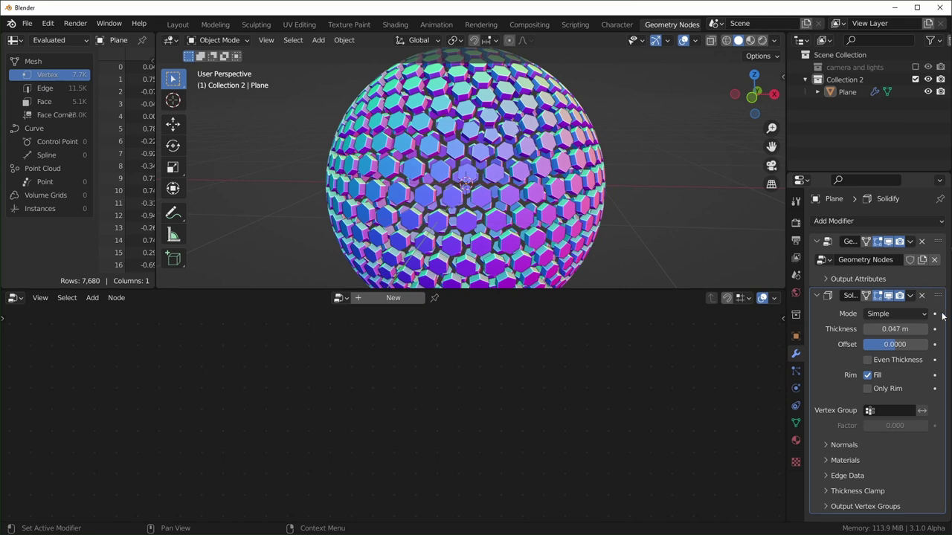
Activate the Geometry Nodes modifier, add a Noise Texture node, and connect its Fac output to the Mix node's Fac input
{"action": "left_click", "coordinate": [912, 275]}
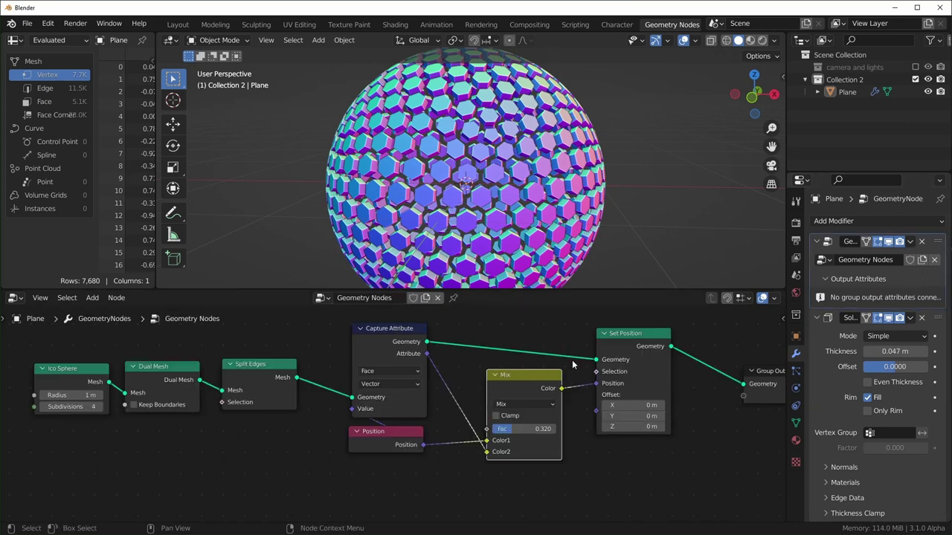
{"action": "scroll", "coordinate": [573, 365], "scroll_direction": "down", "scroll_amount": 3}
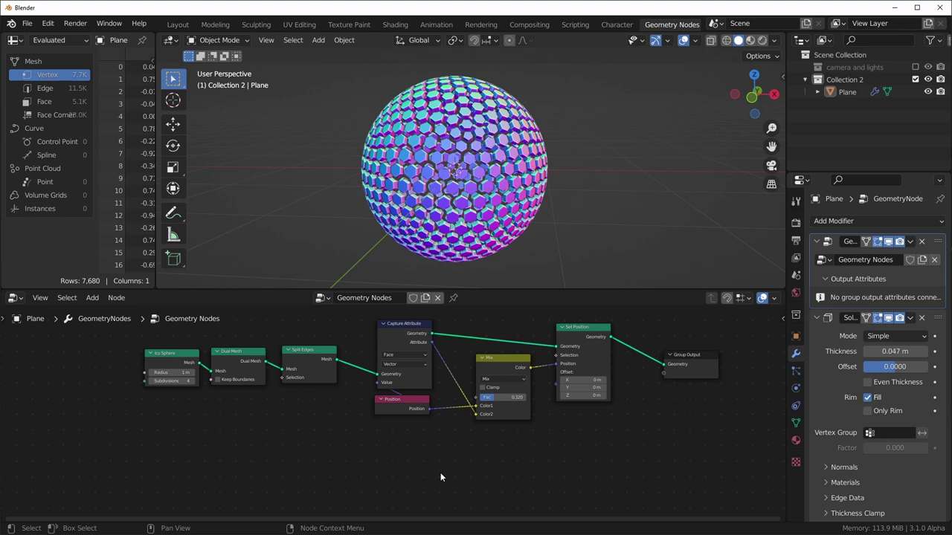
{"action": "key", "text": "shift+a"}
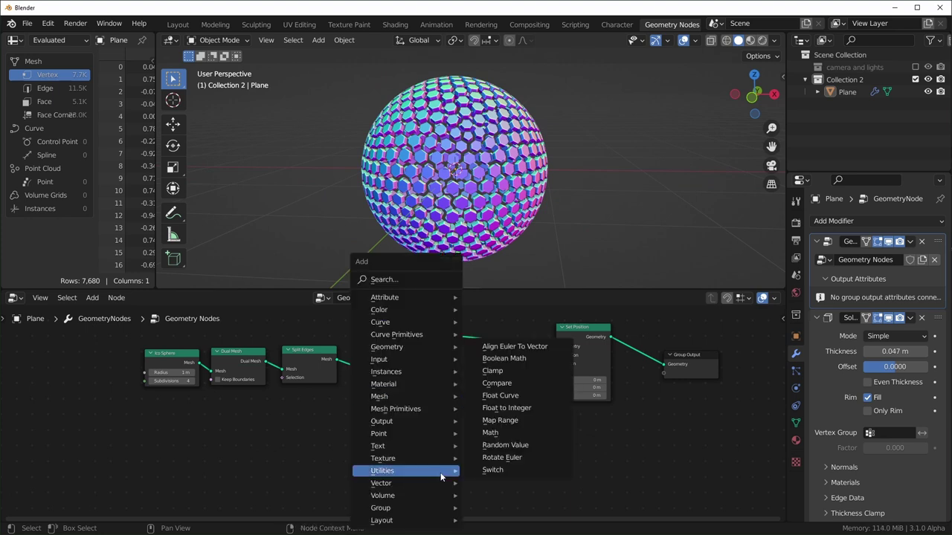
{"action": "type", "text": "s"}
{"action": "type", "text": "NOISE"}
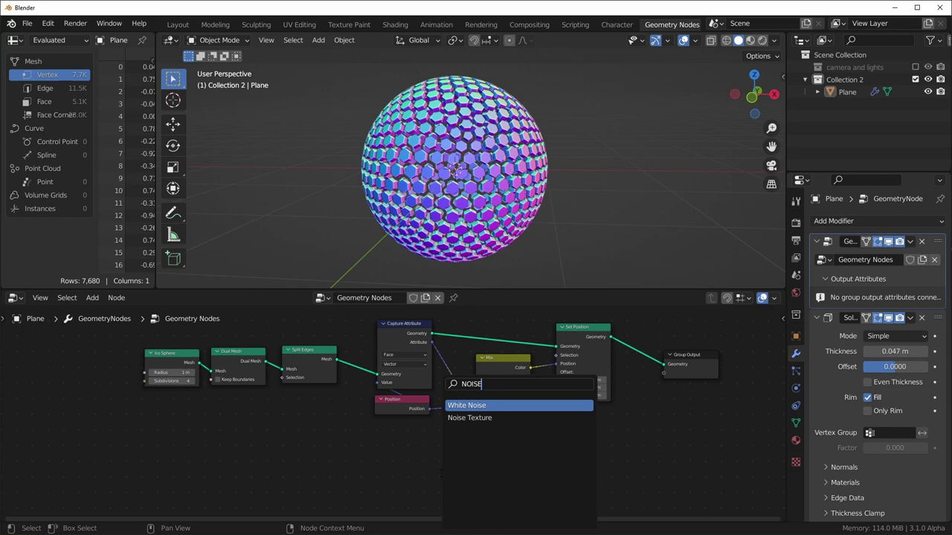
{"action": "key", "text": "Down"}
{"action": "key", "text": "Return"}
{"action": "scroll", "coordinate": [431, 457], "scroll_direction": "up", "scroll_amount": 2}
{"action": "left_click_drag", "start_coordinate": [401, 418], "coordinate": [489, 357]}
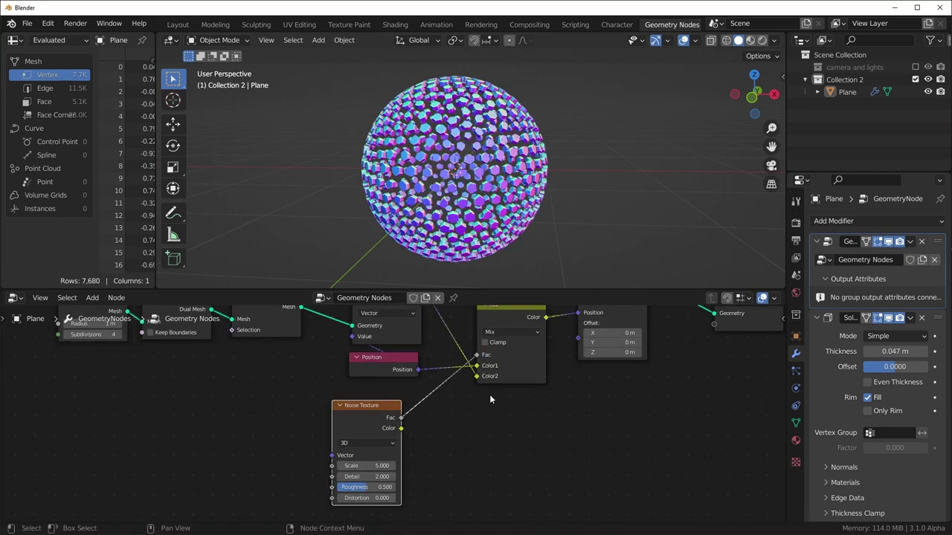
{"action": "middle_click_drag", "start_coordinate": [520, 260], "coordinate": [604, 209]}
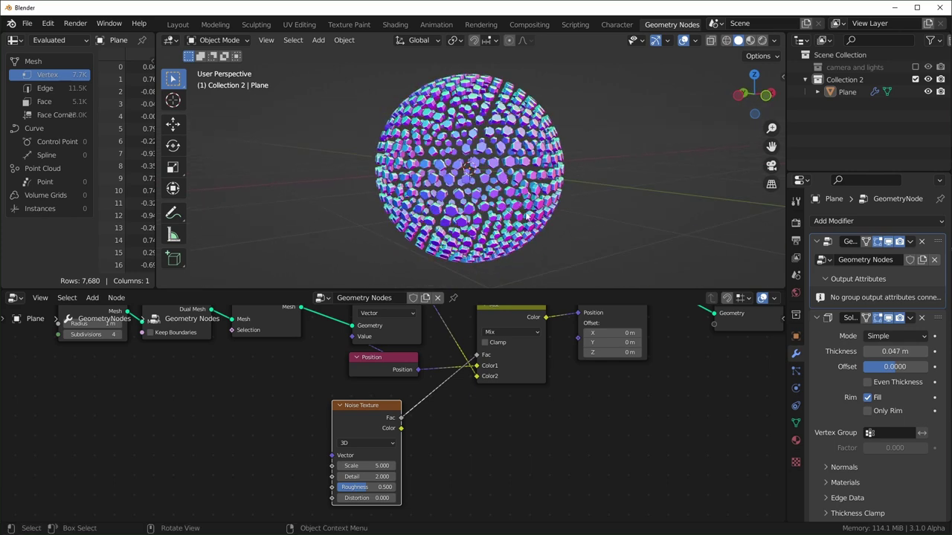
Move the Noise Texture away from the Mix node and insert a Map Range node on the link between them
{"action": "left_click_drag", "start_coordinate": [380, 408], "coordinate": [351, 413]}
{"action": "key", "text": "g"}
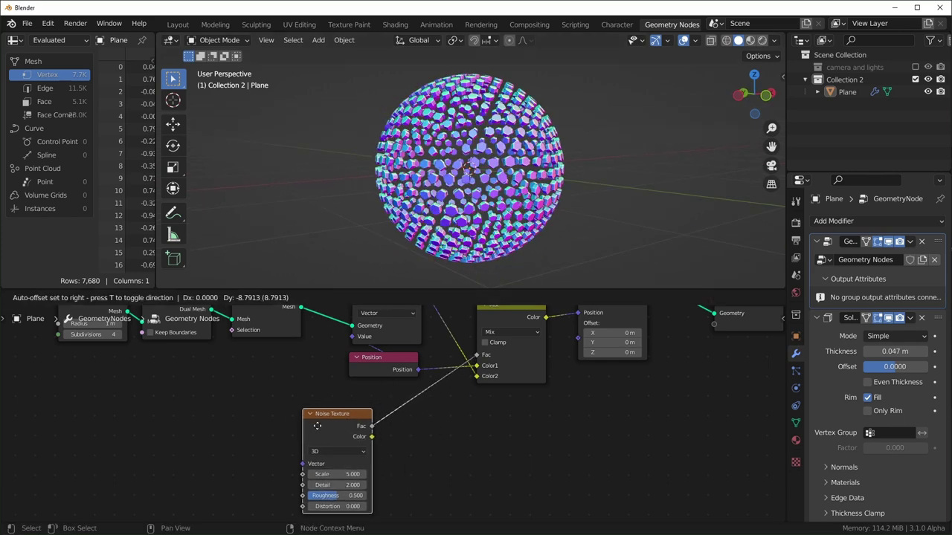
{"action": "left_click", "coordinate": [425, 449]}
{"action": "key", "text": "shift+a"}
{"action": "left_click", "coordinate": [439, 383]}
{"action": "type", "text": "map"}
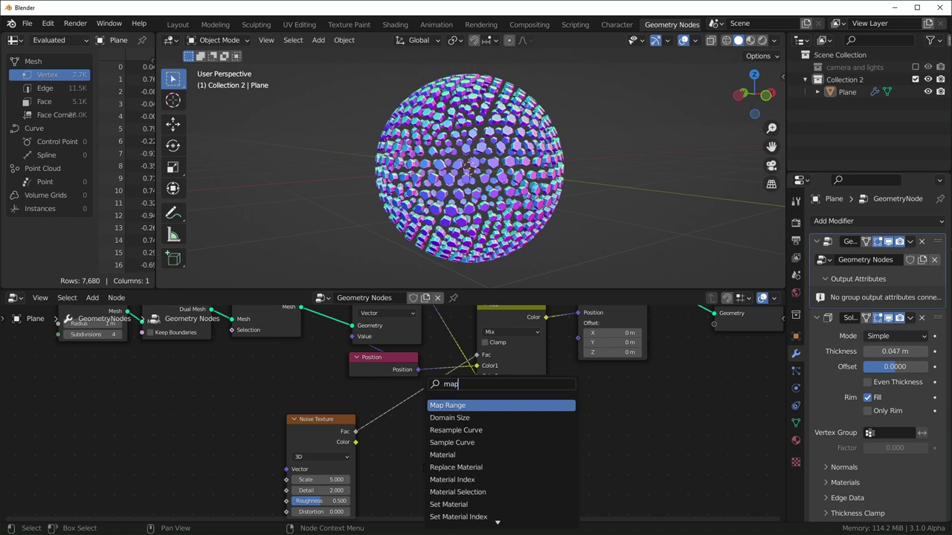
{"action": "key", "text": "Return"}
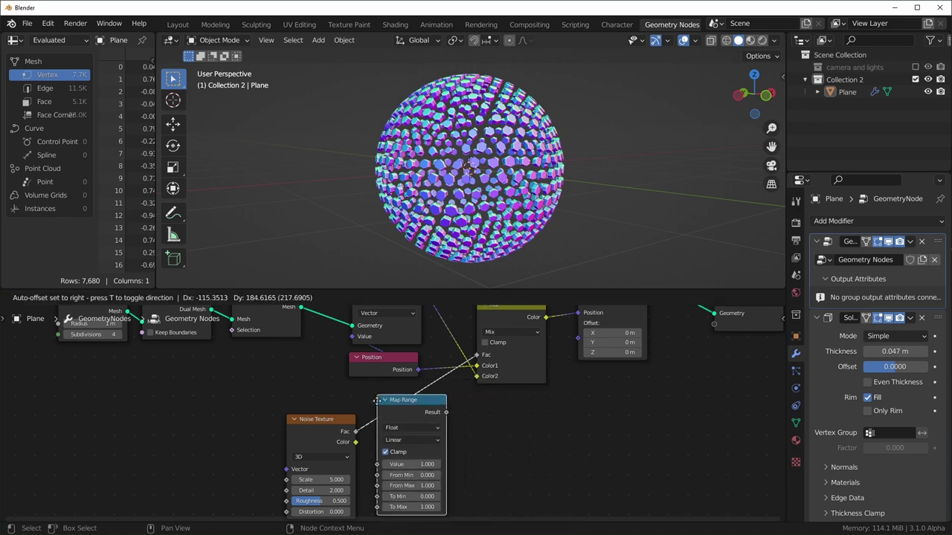
{"action": "left_click", "coordinate": [432, 420]}
{"action": "key", "text": "KP_Decimal"}
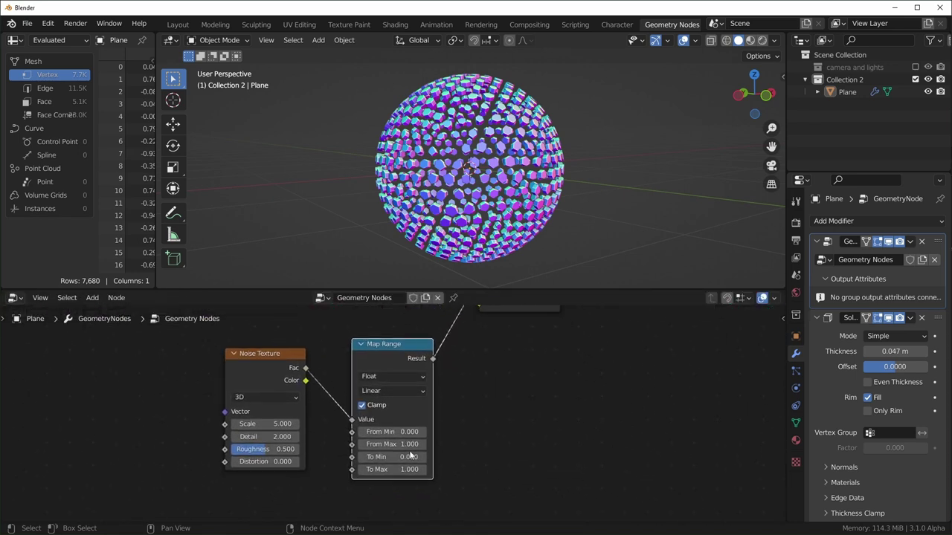
Set the Map Range node's From Min to 0.4 and From Max to 0.6
{"action": "left_click", "coordinate": [394, 432]}
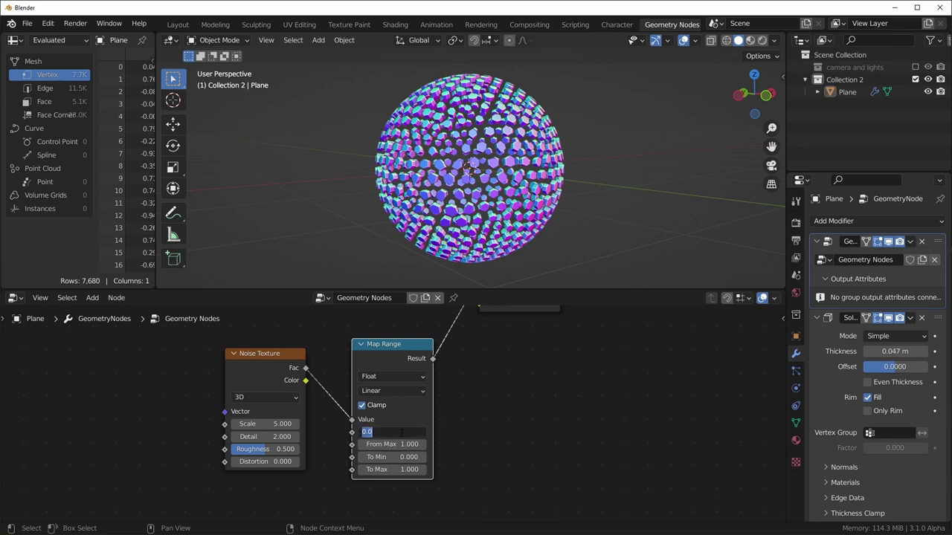
{"action": "key", "text": "BackSpace"}
{"action": "type", "text": ".4"}
{"action": "key", "text": "Return"}
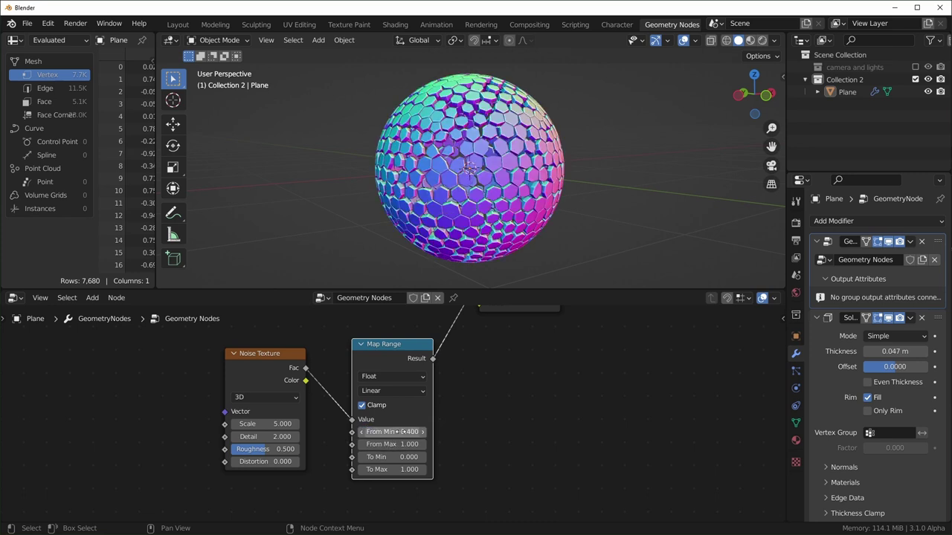
{"action": "left_click", "coordinate": [394, 444]}
{"action": "key", "text": "BackSpace"}
{"action": "type", "text": ".6"}
{"action": "key", "text": "Return"}
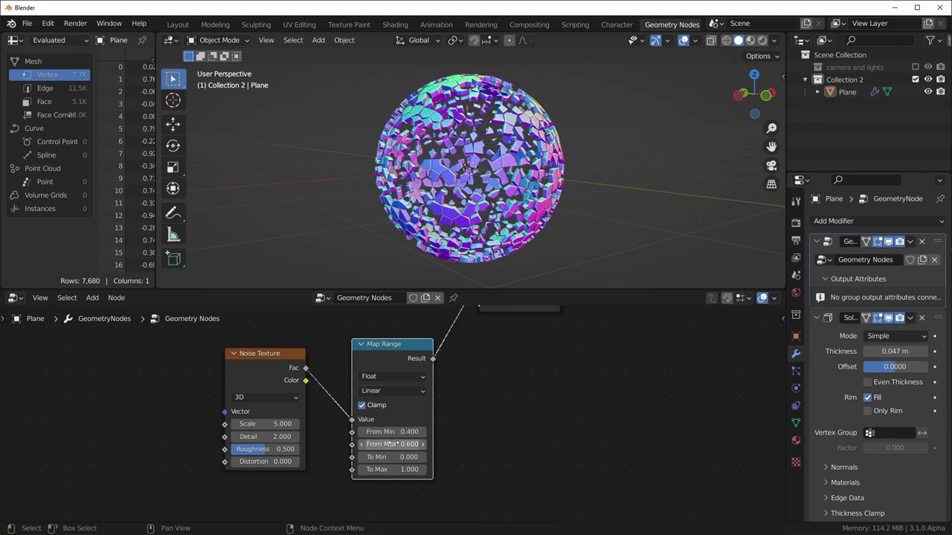
{"action": "mouse_move", "coordinate": [515, 220]}
{"action": "middle_mouse_down"}
{"action": "mouse_move", "coordinate": [523, 217]}
{"action": "mouse_move", "coordinate": [508, 216]}
{"action": "middle_mouse_up"}
{"action": "scroll", "coordinate": [507, 218], "scroll_direction": "up", "scroll_amount": 2}
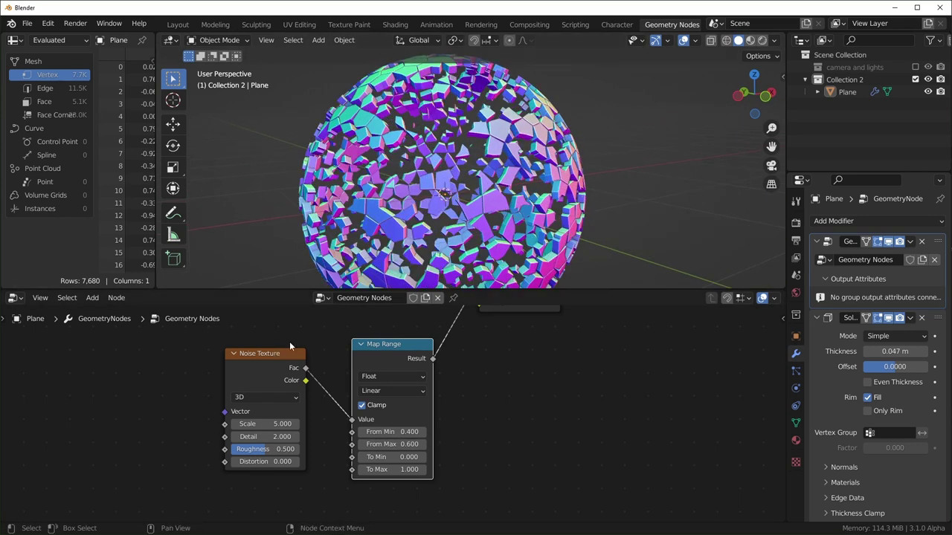
Increase the Ico Sphere node's subdivisions to 5
{"action": "scroll", "coordinate": [289, 342], "scroll_direction": "down", "scroll_amount": 1}
{"action": "middle_click_drag", "start_coordinate": [289, 341], "coordinate": [377, 428]}
{"action": "scroll", "coordinate": [357, 426], "scroll_direction": "up", "scroll_amount": 1}
{"action": "middle_click_drag", "start_coordinate": [252, 422], "coordinate": [297, 450]}
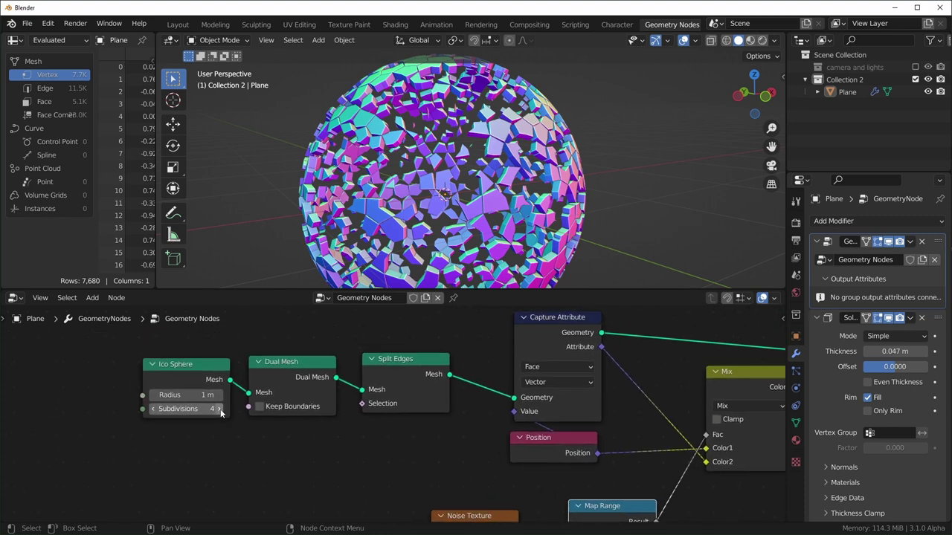
{"action": "left_click", "coordinate": [219, 409]}
Set the Noise Texture's Detail to 0 and its Scale to 2
{"action": "middle_click_drag", "start_coordinate": [380, 434], "coordinate": [310, 395]}
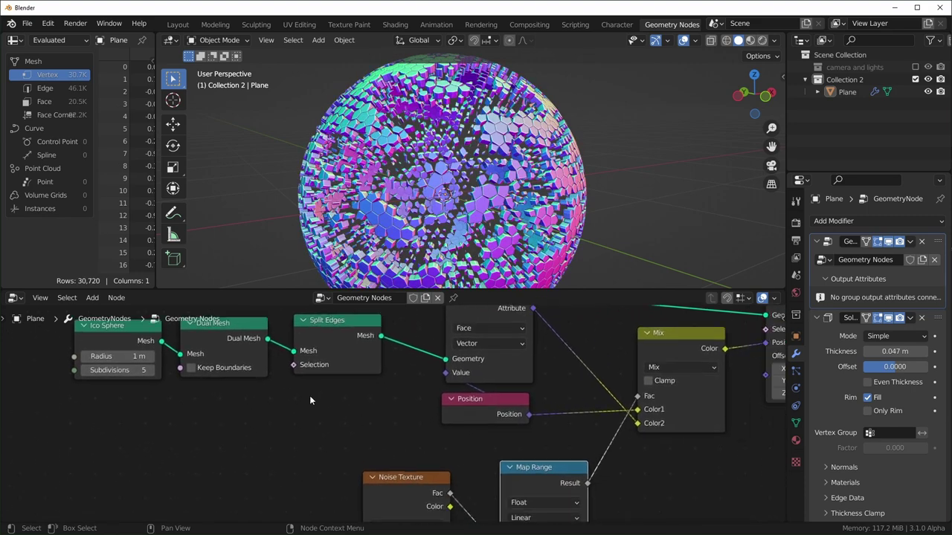
{"action": "scroll", "coordinate": [414, 401], "scroll_direction": "down", "scroll_amount": 1}
{"action": "middle_click_drag", "start_coordinate": [489, 477], "coordinate": [417, 418]}
{"action": "middle_click_drag", "start_coordinate": [376, 504], "coordinate": [376, 444]}
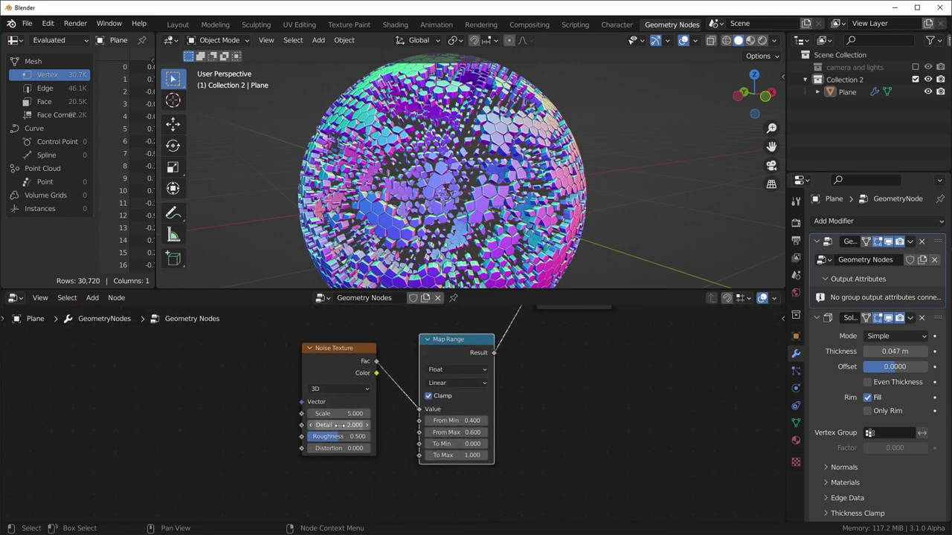
{"action": "mouse_move", "coordinate": [348, 424]}
{"action": "left_mouse_down"}
{"action": "mouse_move", "coordinate": [316, 426]}
{"action": "mouse_move", "coordinate": [346, 427]}
{"action": "left_mouse_up"}
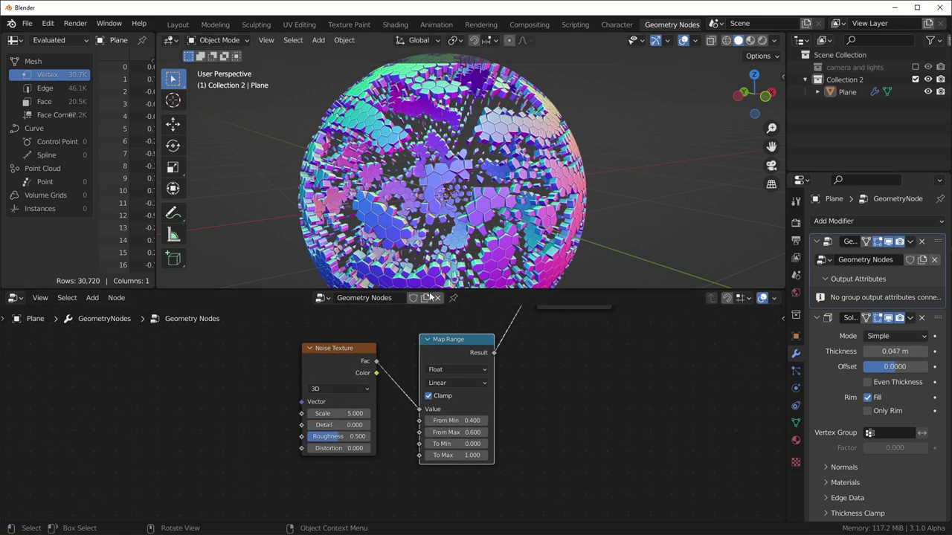
{"action": "left_click", "coordinate": [355, 414]}
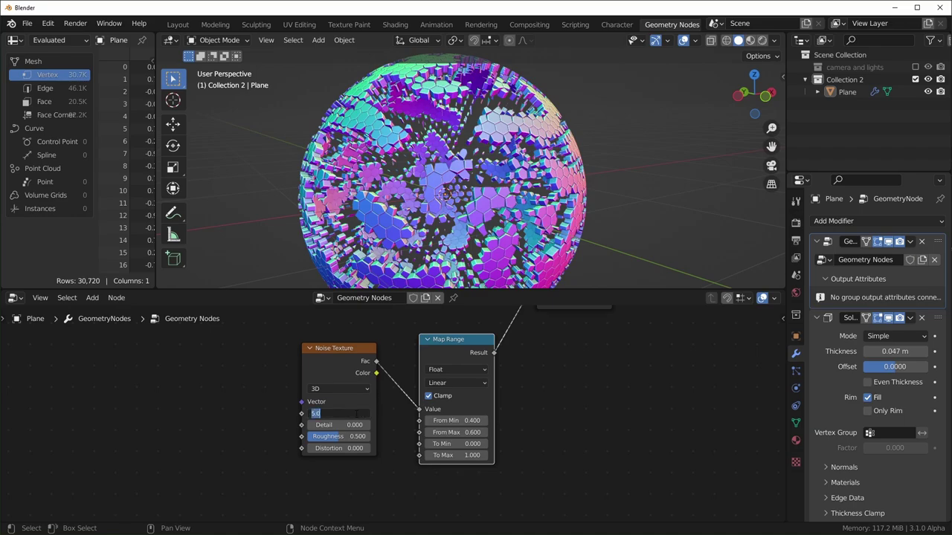
{"action": "type", "text": "2"}
{"action": "key", "text": "Return"}
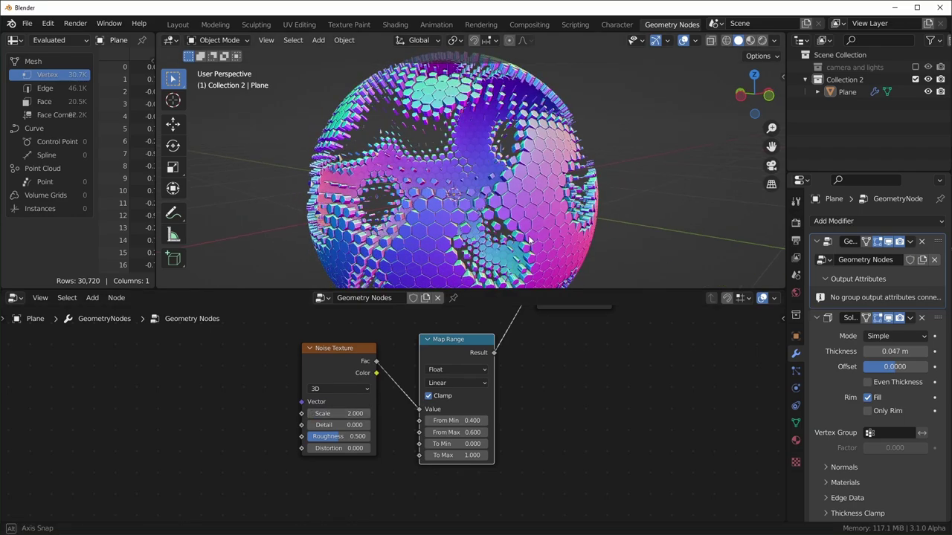
{"action": "mouse_move", "coordinate": [446, 178]}
{"action": "middle_mouse_down"}
{"action": "mouse_move", "coordinate": [481, 207]}
{"action": "mouse_move", "coordinate": [416, 163]}
{"action": "mouse_move", "coordinate": [458, 173]}
{"action": "mouse_move", "coordinate": [496, 219]}
{"action": "mouse_move", "coordinate": [583, 210]}
{"action": "mouse_move", "coordinate": [436, 175]}
{"action": "middle_mouse_up"}
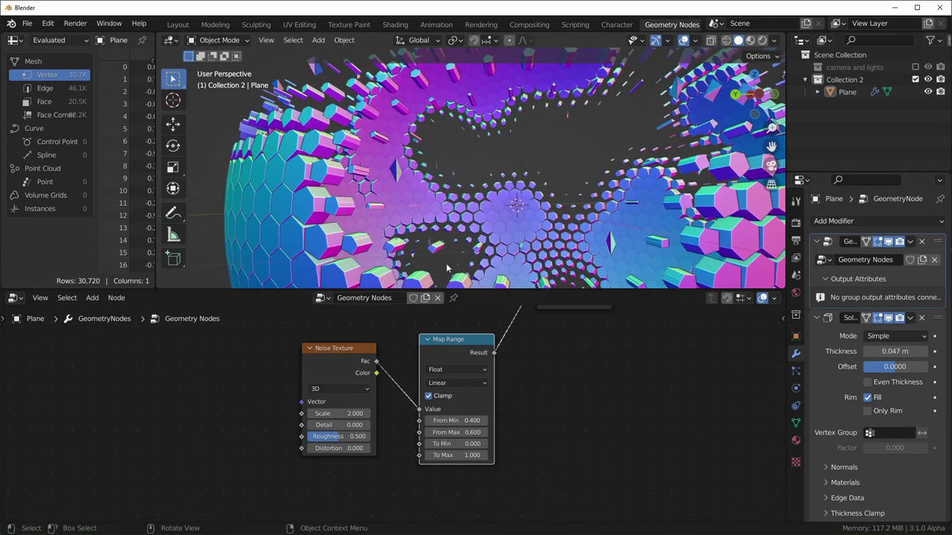
Compare the sphere without and with thickness by switching the Solidify modifier's viewport display off and back on
{"action": "scroll", "coordinate": [475, 208], "scroll_direction": "down", "scroll_amount": 3}
{"action": "scroll", "coordinate": [502, 147], "scroll_direction": "up", "scroll_amount": 1}
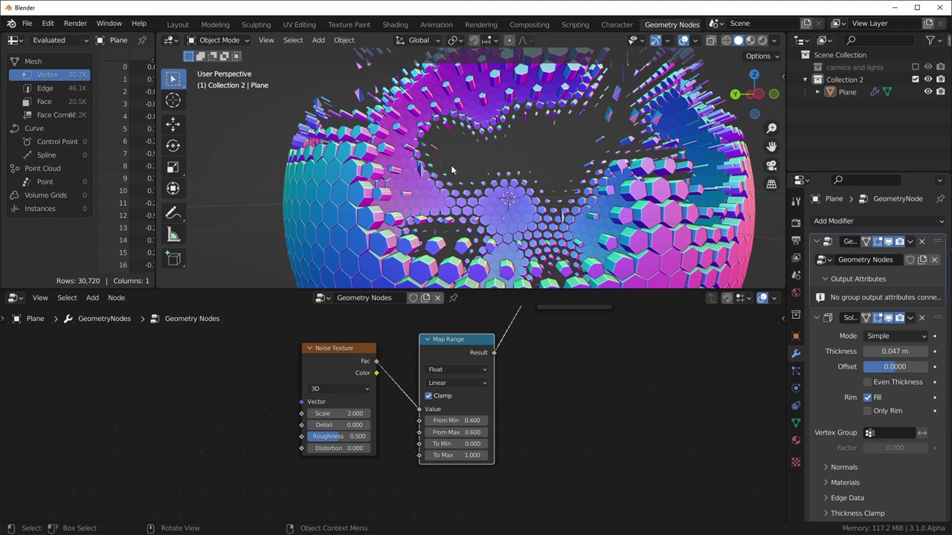
{"action": "left_click", "coordinate": [890, 318]}
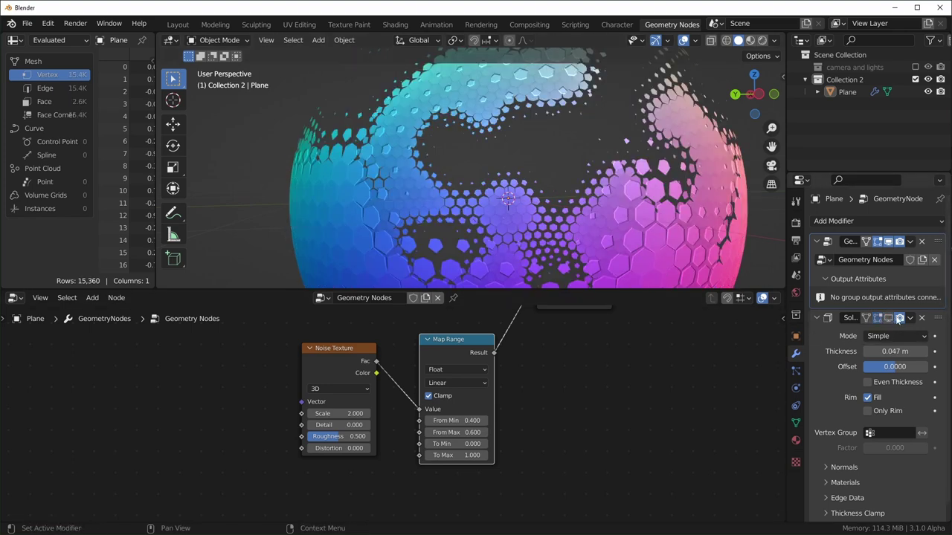
{"action": "left_click", "coordinate": [889, 318]}
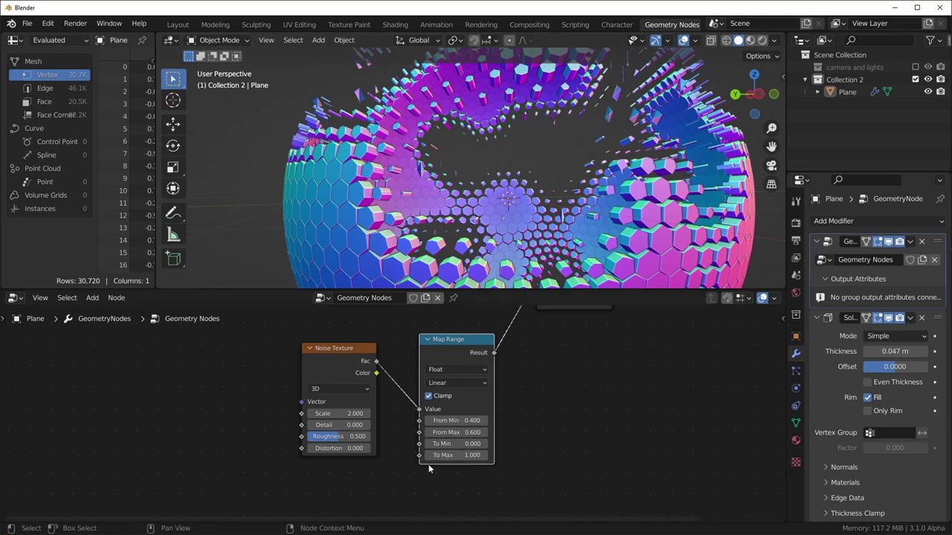
Set the Map Range node's To Max to 0.9 and inspect the tiles around the sphere
{"action": "left_click", "coordinate": [468, 455]}
{"action": "key", "text": "BackSpace"}
{"action": "type", "text": ".9"}
{"action": "key", "text": "Return"}
{"action": "middle_click_drag", "start_coordinate": [495, 223], "coordinate": [551, 178]}
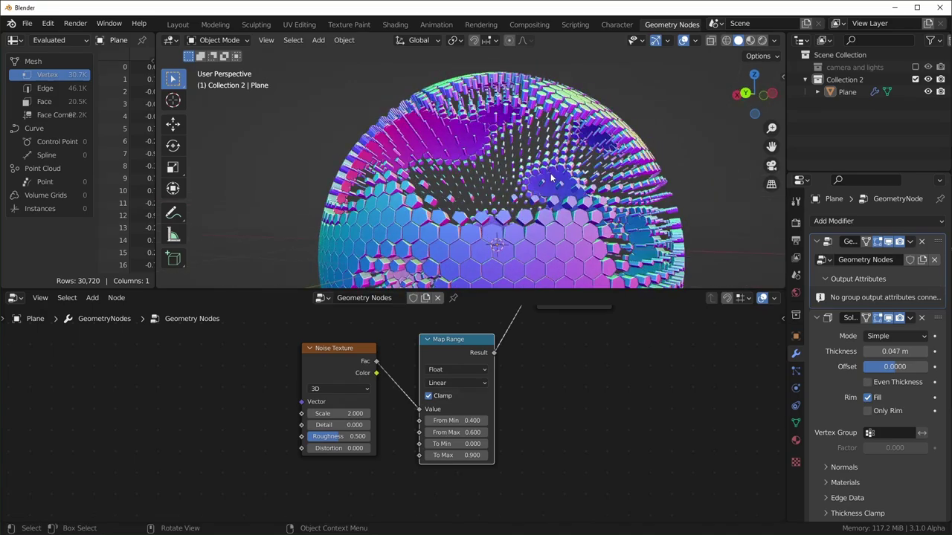
{"action": "middle_click_drag", "start_coordinate": [512, 153], "coordinate": [536, 220]}
{"action": "scroll", "coordinate": [528, 201], "scroll_direction": "down", "scroll_amount": 5}
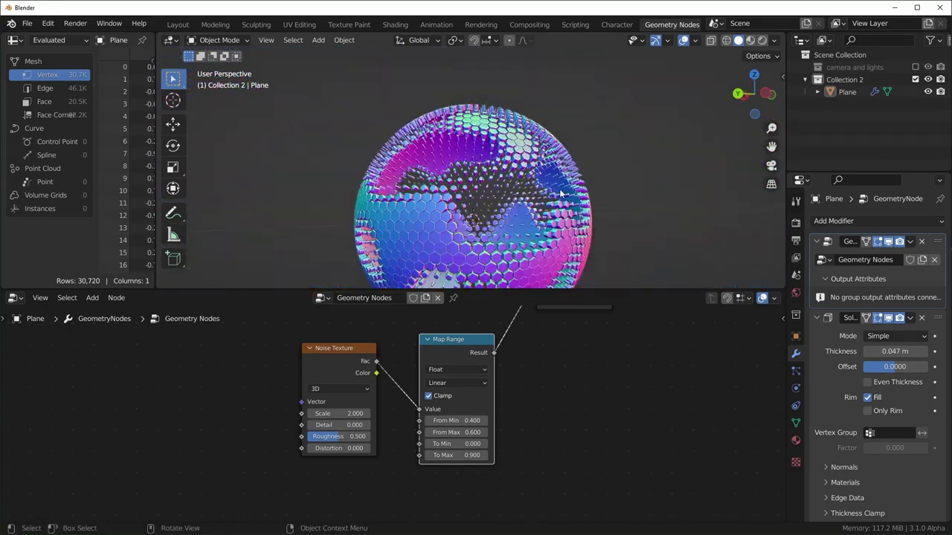
{"action": "scroll", "coordinate": [498, 184], "scroll_direction": "up", "scroll_amount": 3}
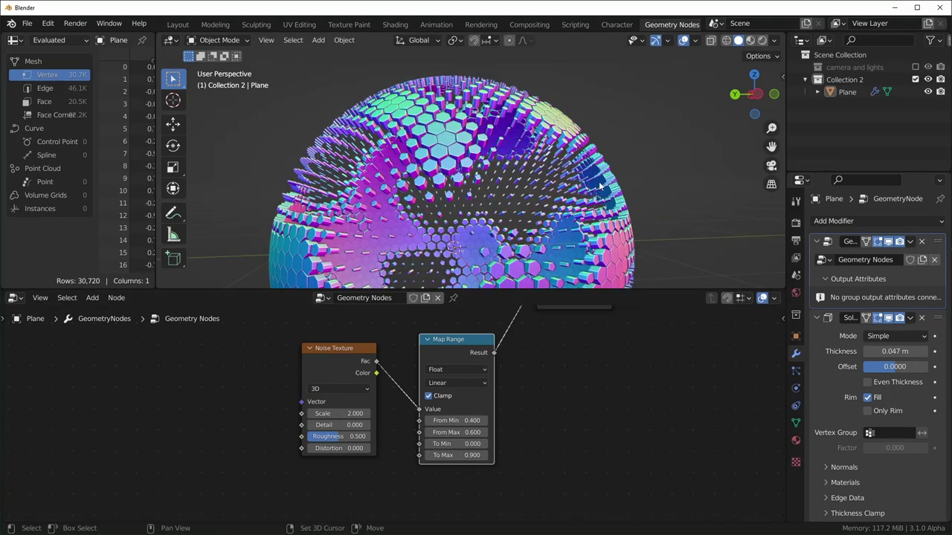
Try a Map Range To Min of 0.120 on the tile gaps and reset it to its default
{"action": "middle_click_drag", "start_coordinate": [600, 187], "coordinate": [501, 146]}
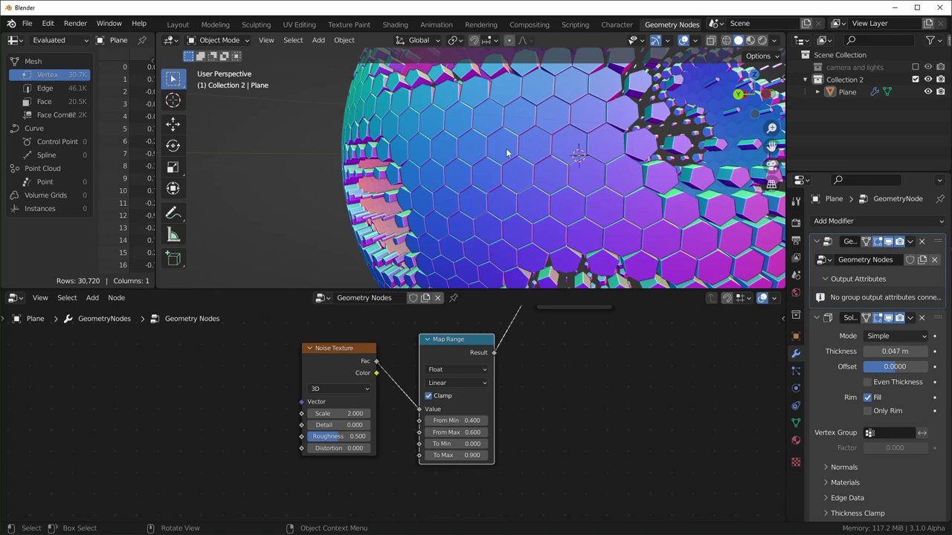
{"action": "left_click_drag", "start_coordinate": [458, 444], "coordinate": [479, 444]}
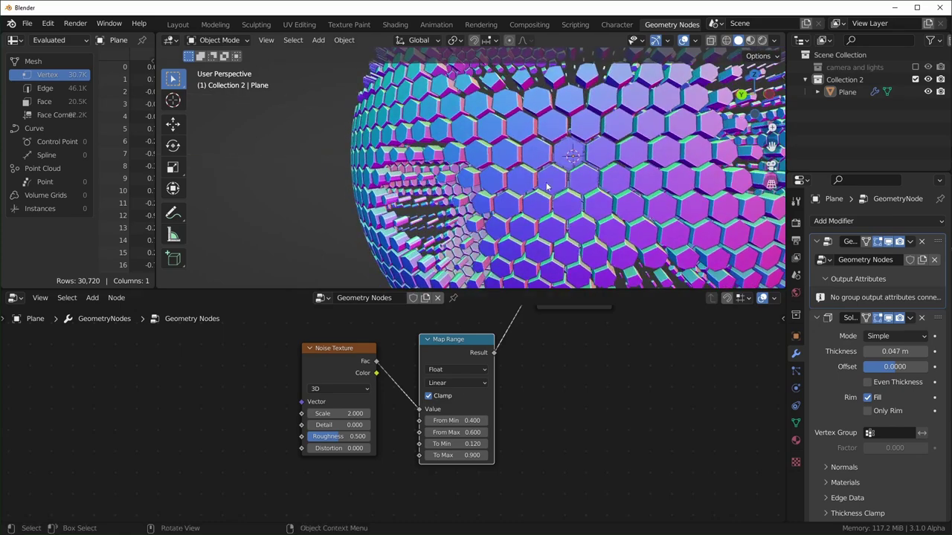
{"action": "key", "text": "BackSpace"}
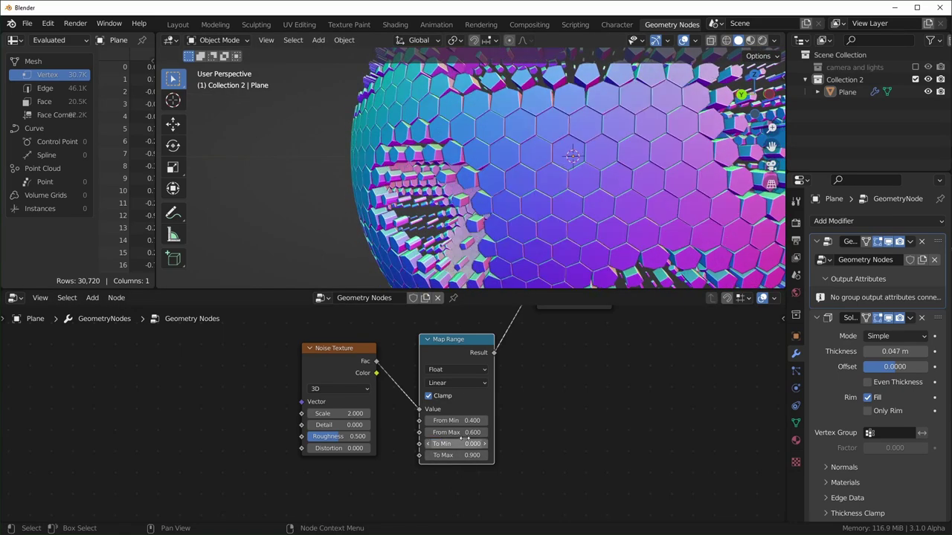
Switch the Noise Texture to 4D and try varying its W value to preview the noise motion
{"action": "left_click", "coordinate": [364, 407]}
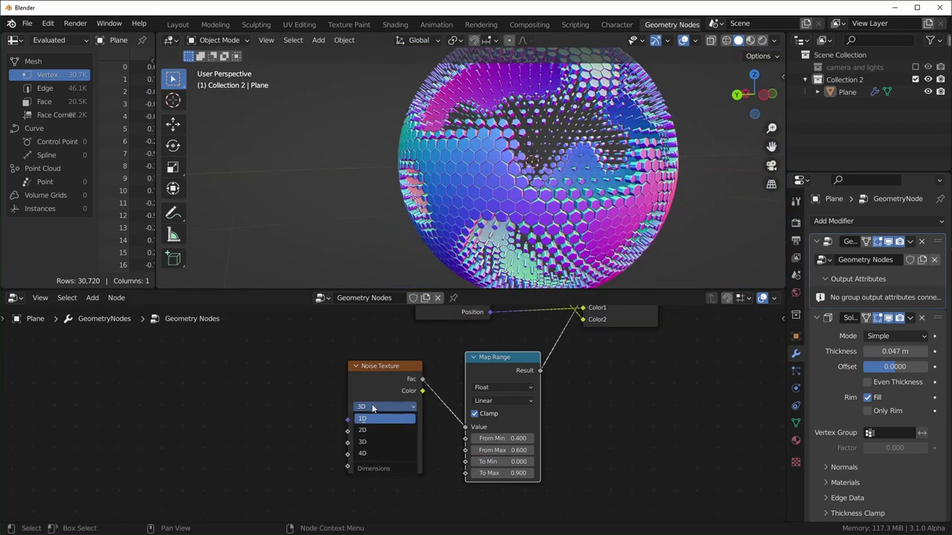
{"action": "left_click", "coordinate": [365, 452]}
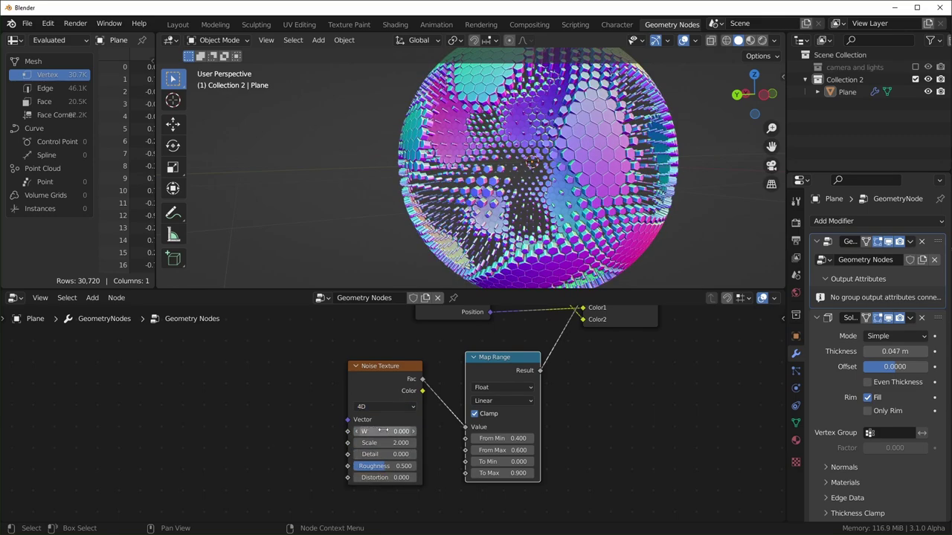
{"action": "left_click_drag", "start_coordinate": [379, 431], "coordinate": [458, 431]}
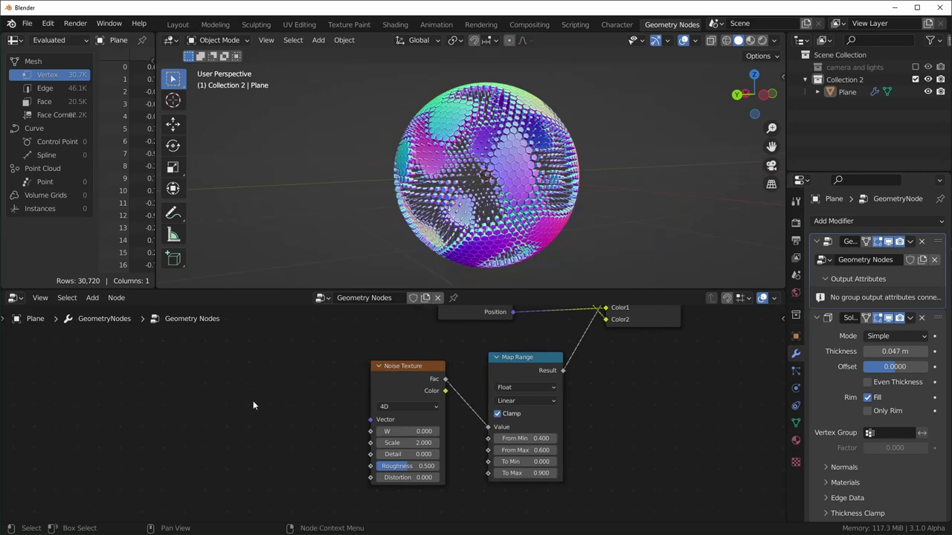
Add a Scene Time node, link its Seconds output to the Noise Texture's W and play the animation
{"action": "key", "text": "shift+a"}
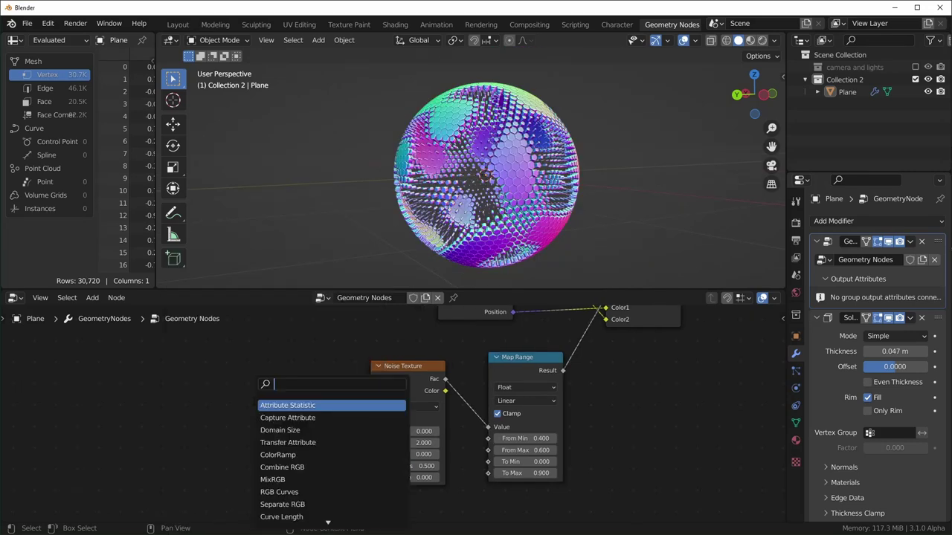
{"action": "type", "text": "scene"}
{"action": "key", "text": "Return"}
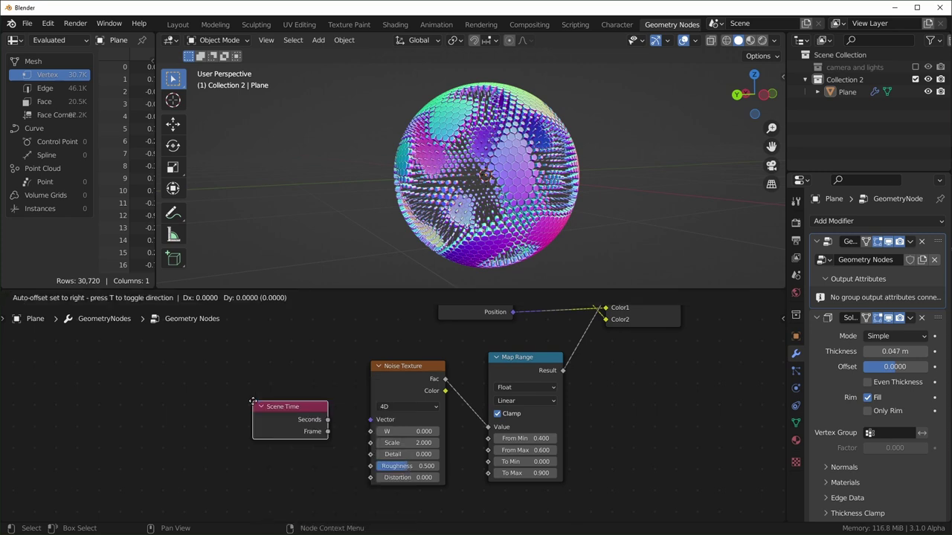
{"action": "left_click", "coordinate": [203, 380]}
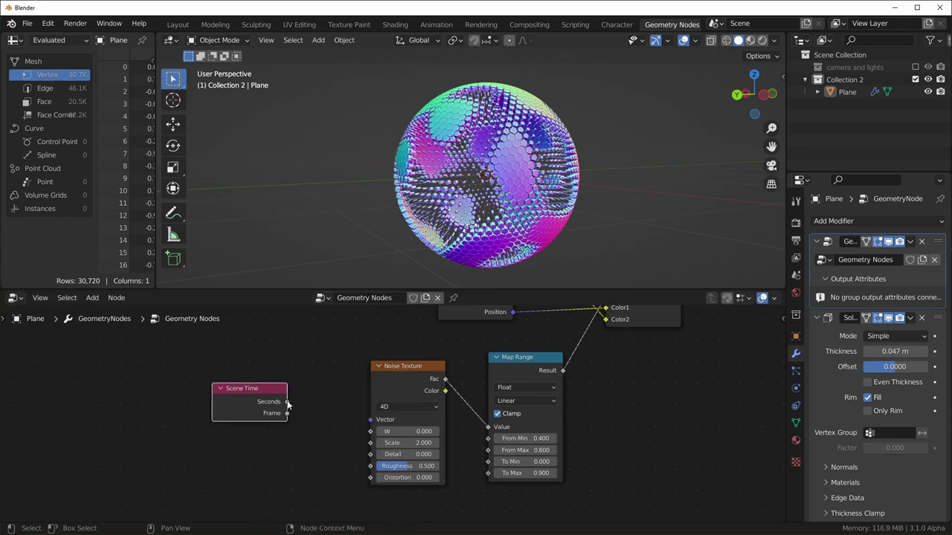
{"action": "left_click_drag", "start_coordinate": [287, 402], "coordinate": [316, 389]}
{"action": "left_click_drag", "start_coordinate": [287, 402], "coordinate": [371, 432]}
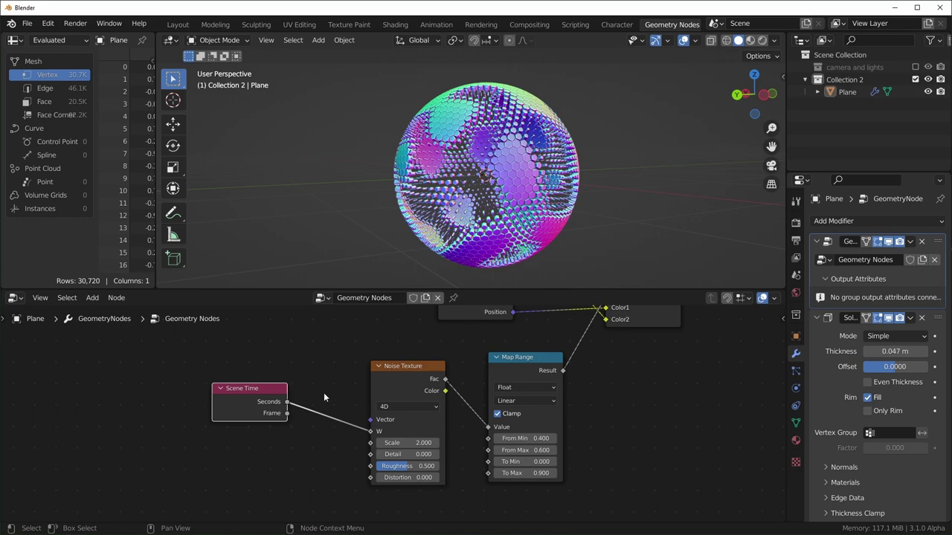
{"action": "key", "text": "space"}
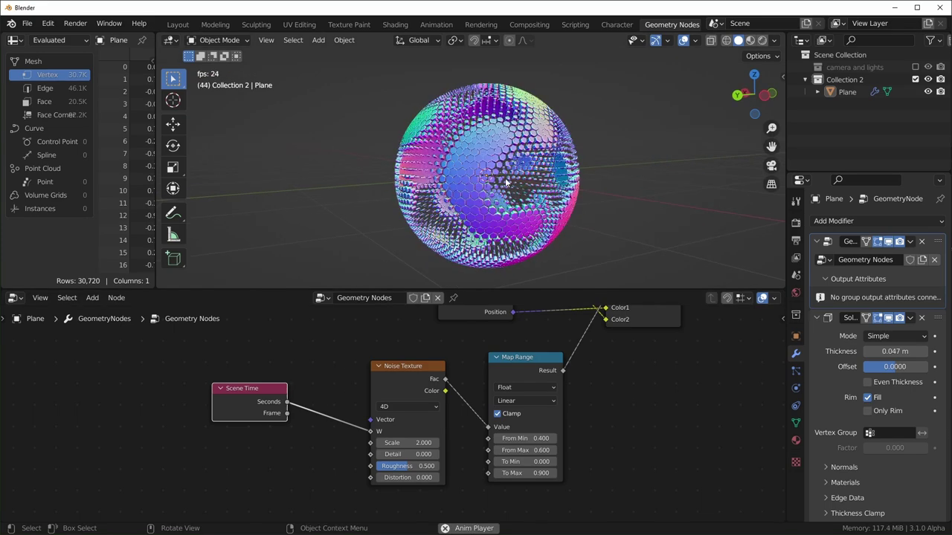
{"action": "key", "text": "space"}
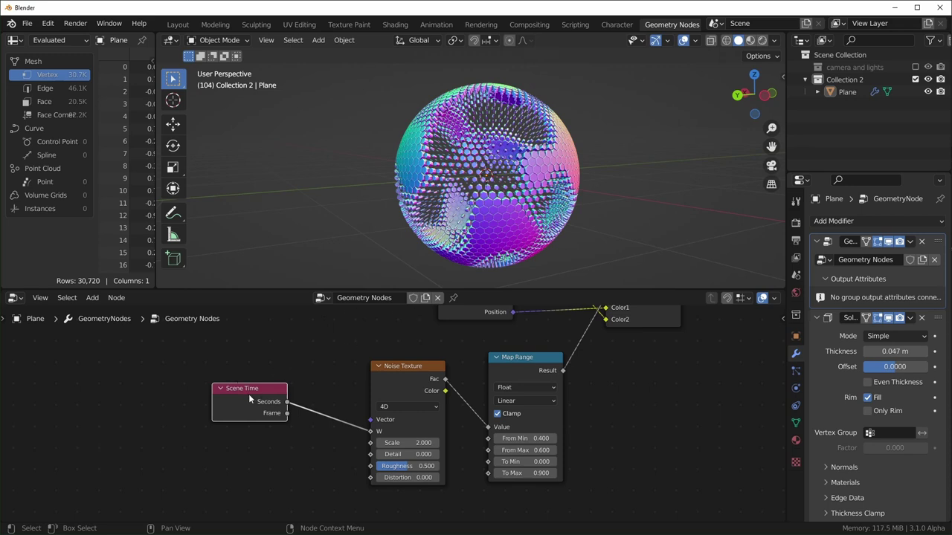
Replace the Scene Time node with a Value node beside the Noise Texture
{"action": "key", "text": "x"}
{"action": "key", "text": "shift+a"}
{"action": "mouse_move", "coordinate": [249, 397]}
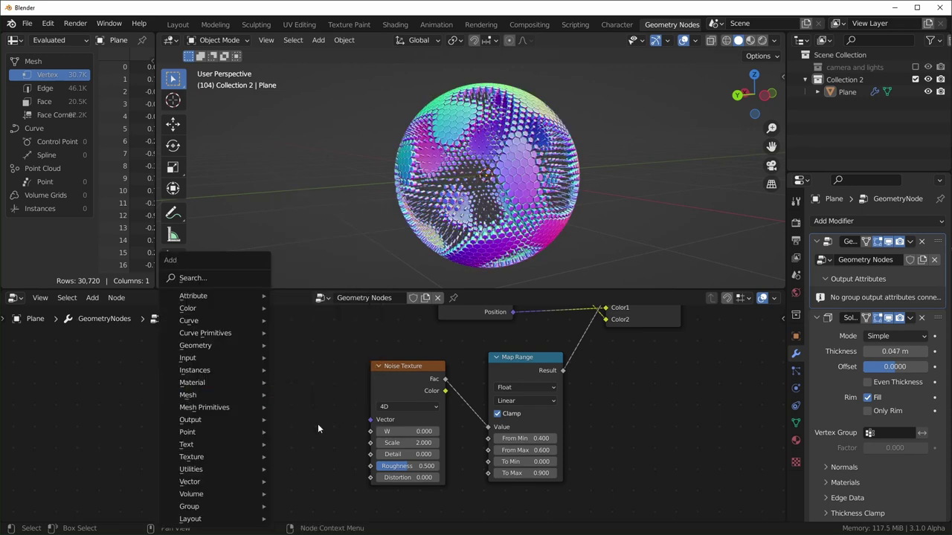
{"action": "key", "text": "Escape"}
{"action": "key", "text": "shift+a"}
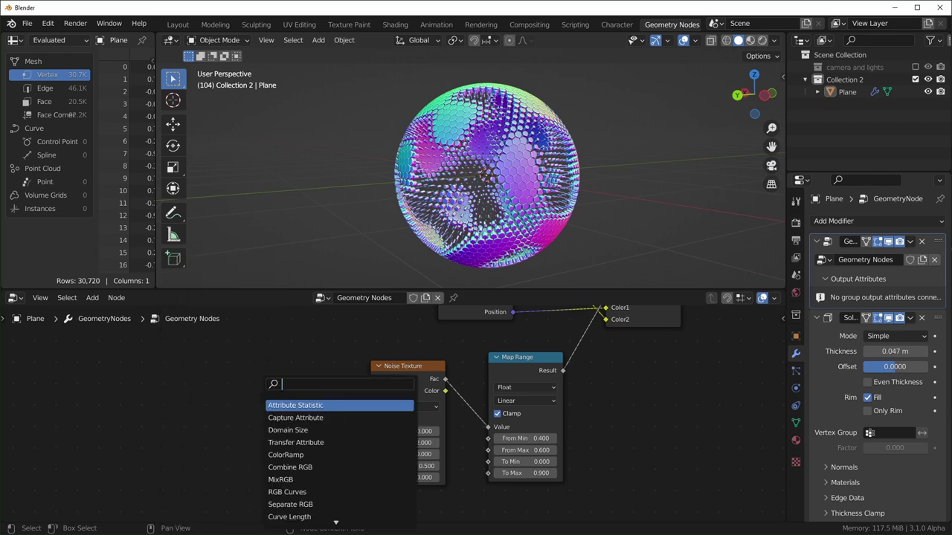
{"action": "type", "text": "value"}
{"action": "left_click", "coordinate": [264, 405]}
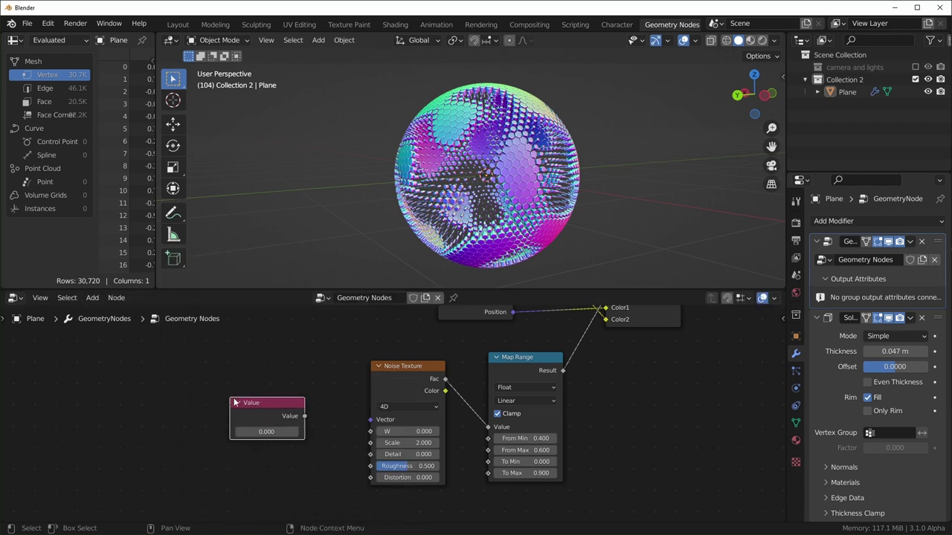
{"action": "left_click", "coordinate": [265, 406]}
Drive the Value node with the expression #frame, move it away from the Noise Texture and check it during playback
{"action": "left_click_drag", "start_coordinate": [249, 407], "coordinate": [228, 403]}
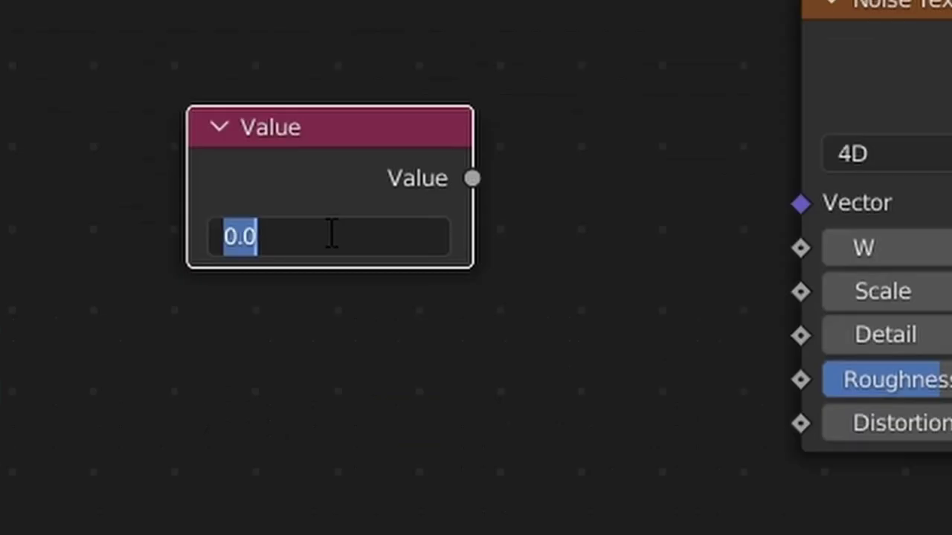
{"action": "type", "text": "#f"}
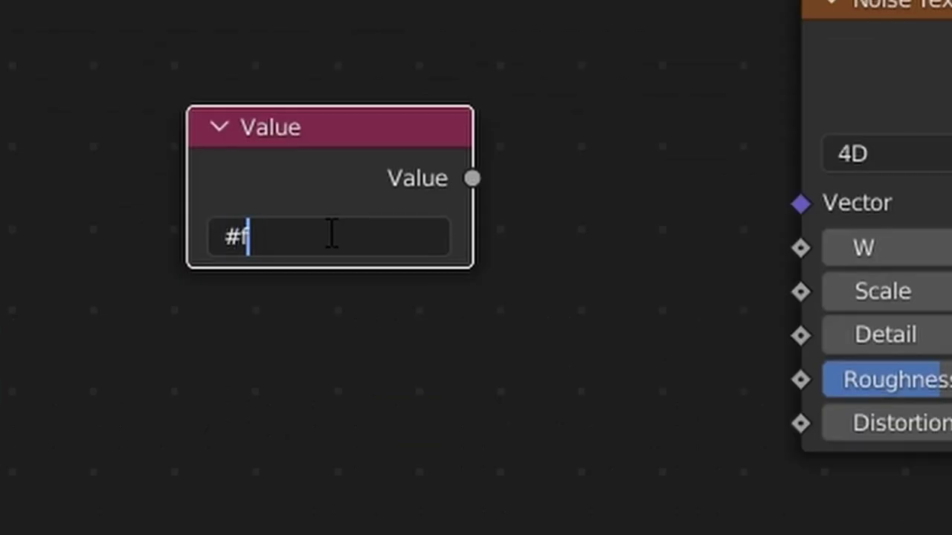
{"action": "type", "text": "rame"}
{"action": "key", "text": "Return"}
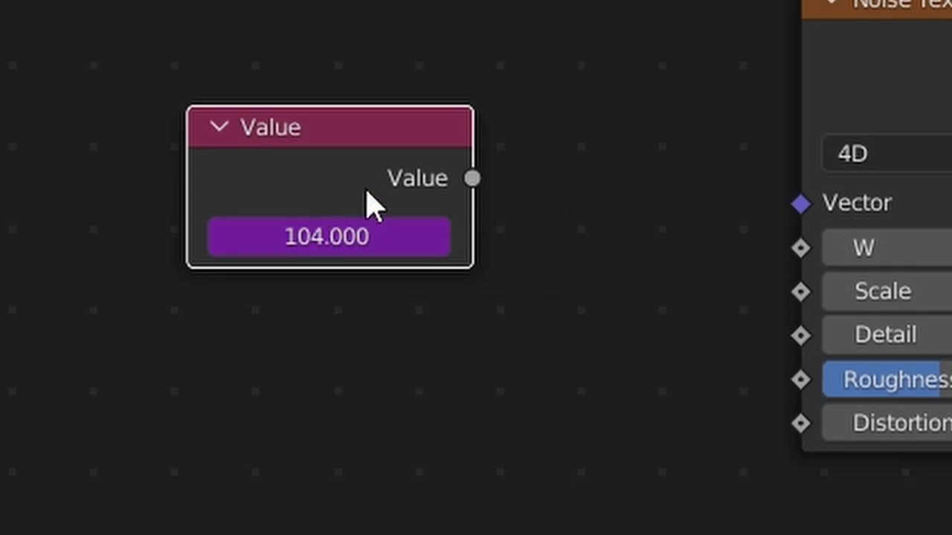
{"action": "left_click_drag", "start_coordinate": [372, 201], "coordinate": [268, 149]}
{"action": "left_click_drag", "start_coordinate": [230, 406], "coordinate": [212, 408]}
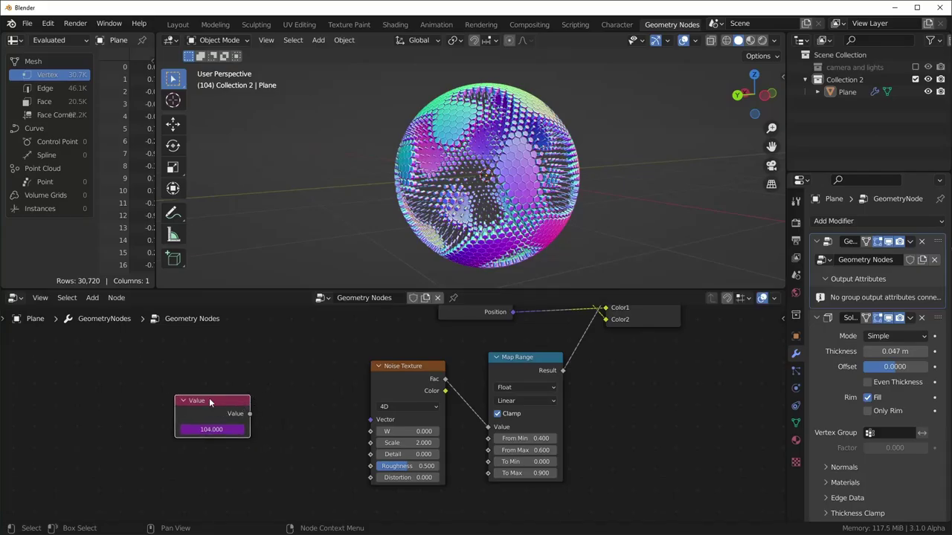
{"action": "key", "text": "space"}
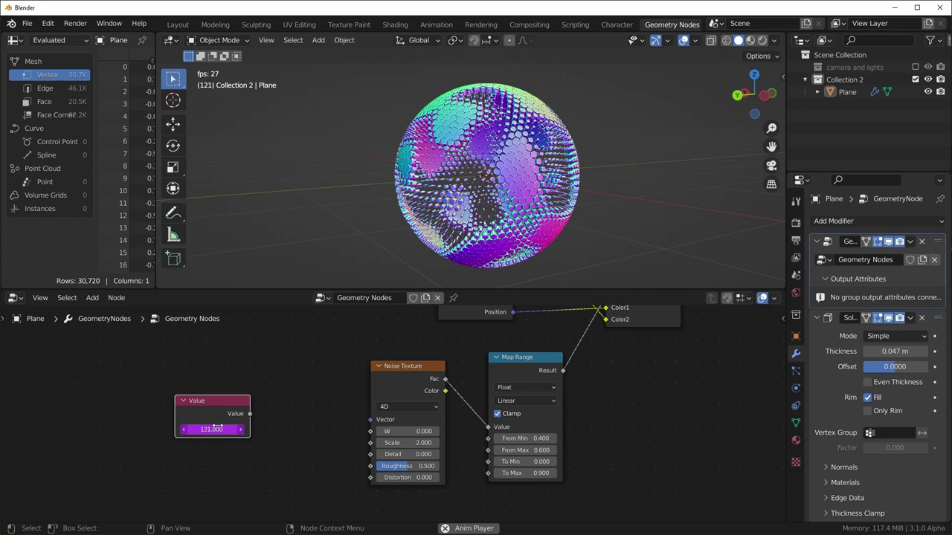
{"action": "key", "text": "space"}
Link the Value node to the Noise Texture's W and play the animation
{"action": "left_click_drag", "start_coordinate": [249, 414], "coordinate": [284, 368]}
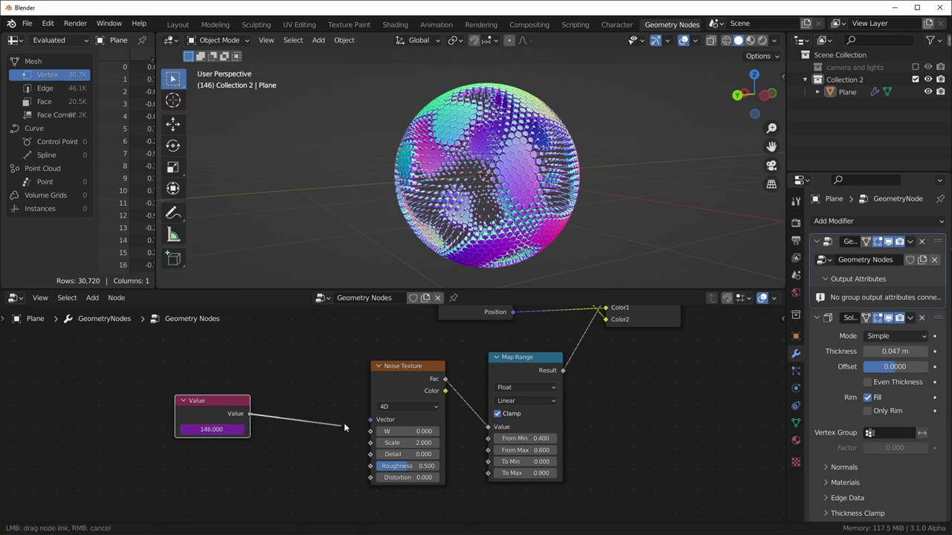
{"action": "left_click_drag", "start_coordinate": [375, 433], "coordinate": [371, 431]}
{"action": "key", "text": "space"}
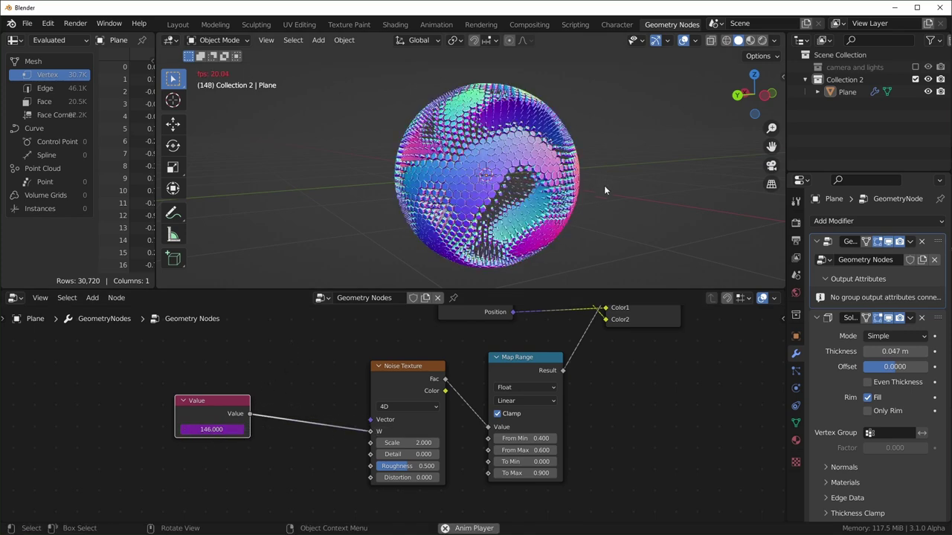
Move the Value node farther from the Noise Texture and try dividing its frame expression by 60
{"action": "left_click_drag", "start_coordinate": [199, 404], "coordinate": [137, 401]}
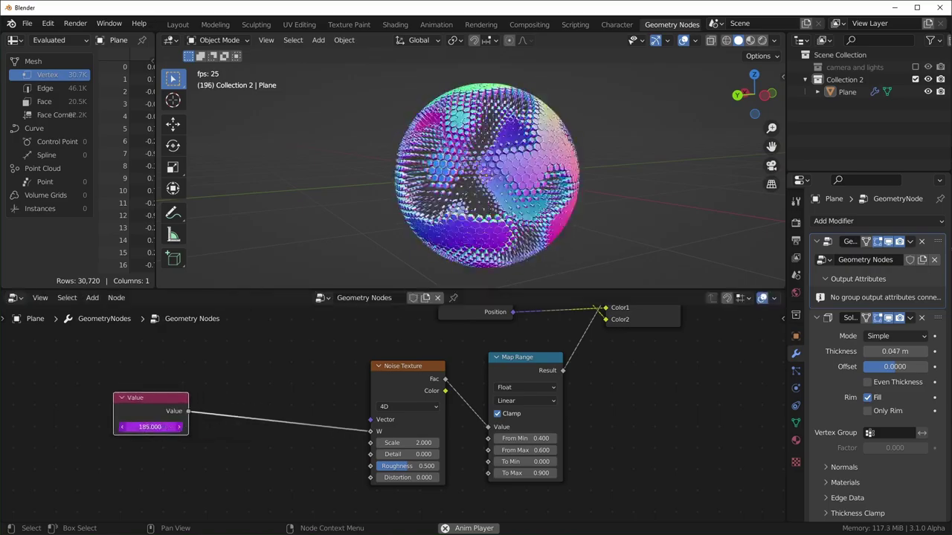
{"action": "double_click", "coordinate": [149, 426]}
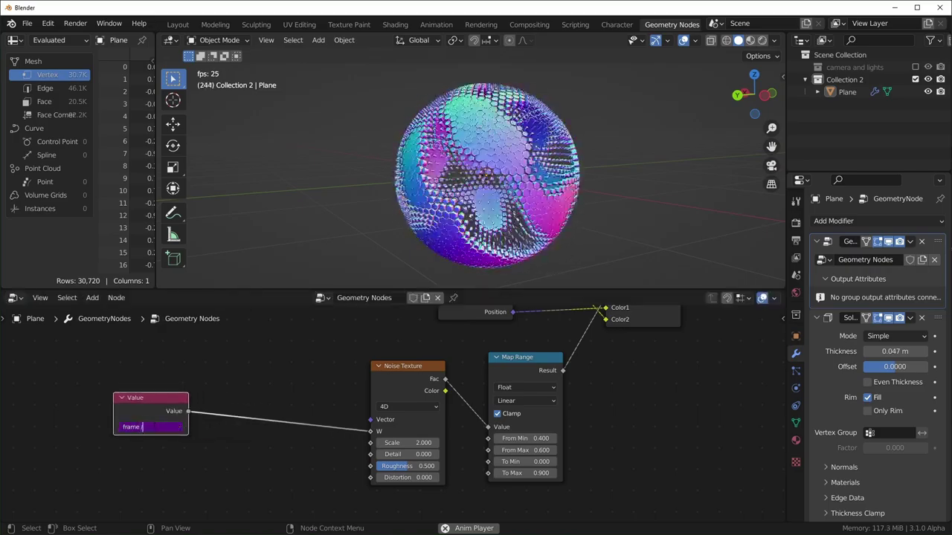
{"action": "type", "text": "/60"}
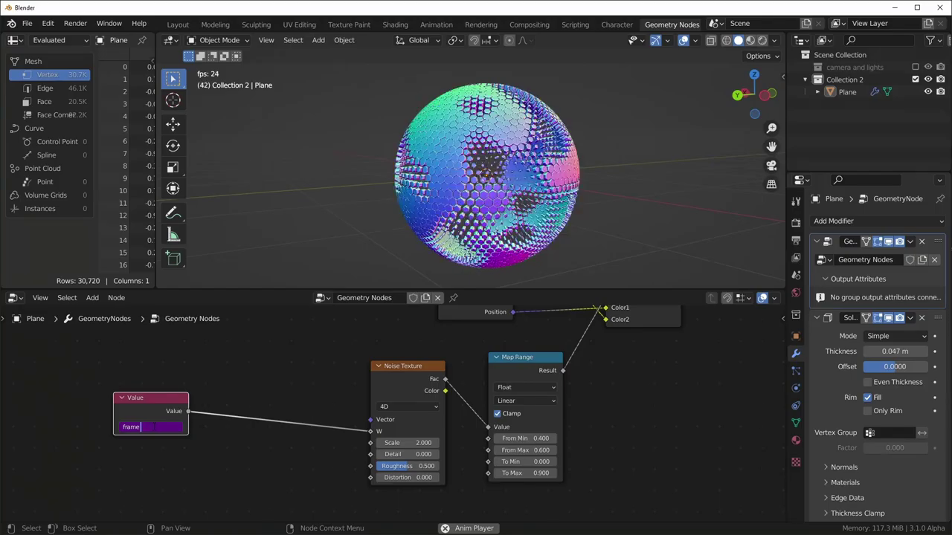
{"action": "key", "text": "Return"}
Insert a Math node set to Divide by 60 between the Value node and the Noise Texture's W
{"action": "key", "text": "shift+a"}
{"action": "type", "text": "math"}
{"action": "key", "text": "Return"}
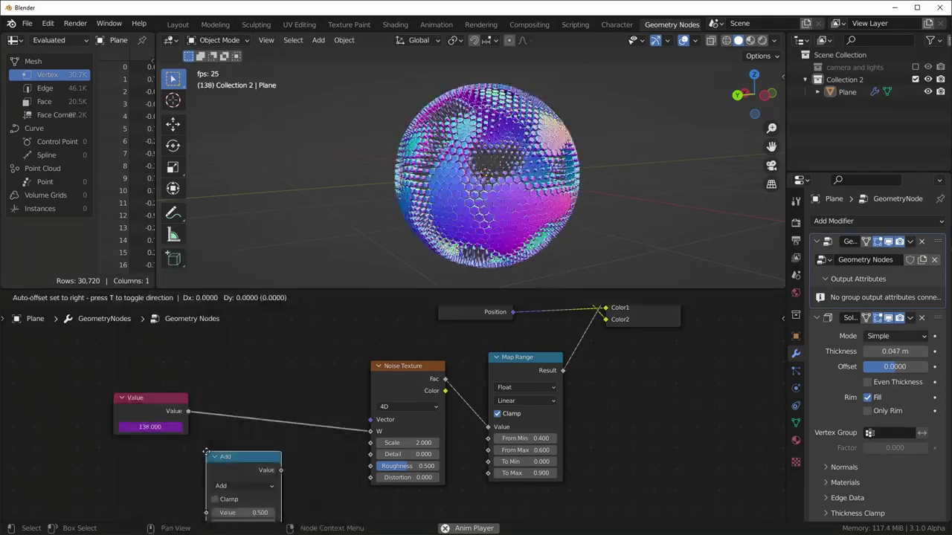
{"action": "left_click", "coordinate": [262, 423]}
{"action": "left_click", "coordinate": [266, 408]}
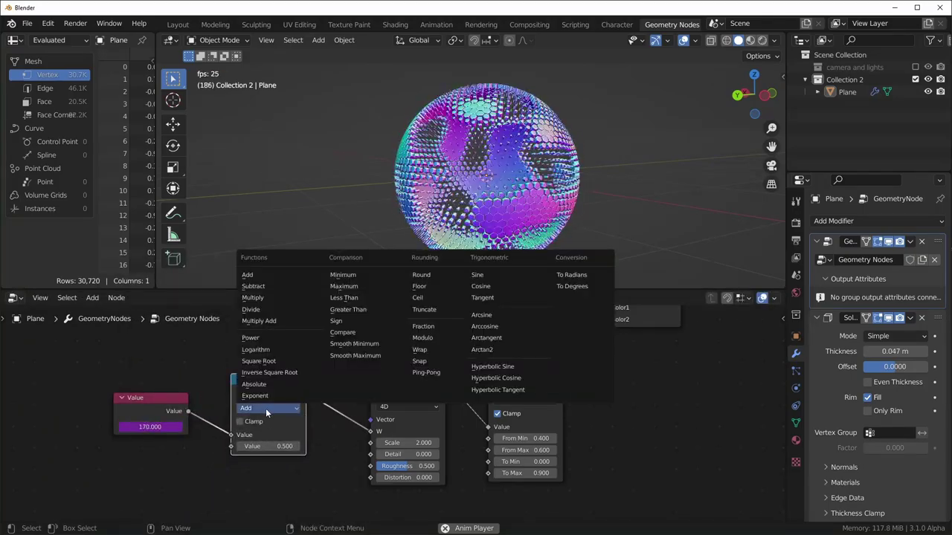
{"action": "left_click", "coordinate": [251, 308]}
{"action": "left_click_drag", "start_coordinate": [277, 380], "coordinate": [273, 391]}
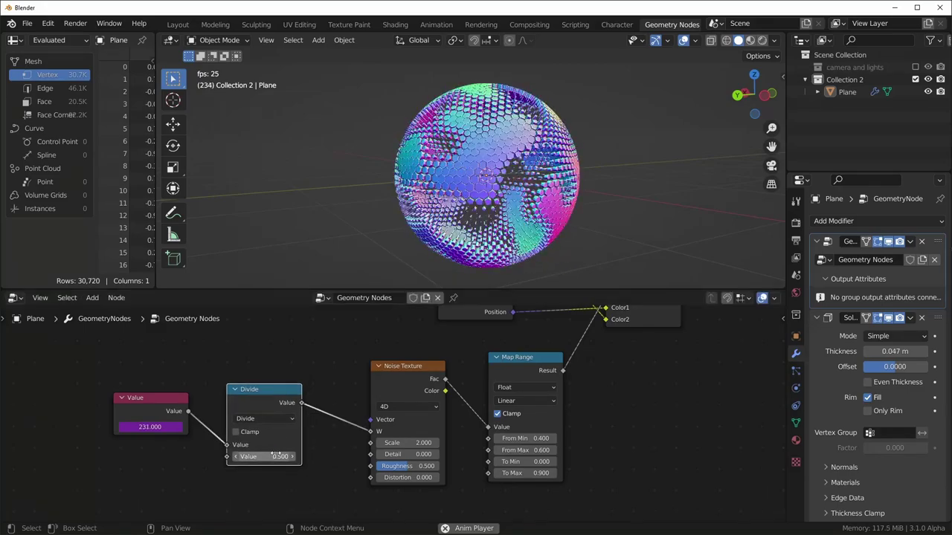
{"action": "left_click", "coordinate": [264, 457]}
{"action": "type", "text": "60"}
{"action": "key", "text": "Return"}
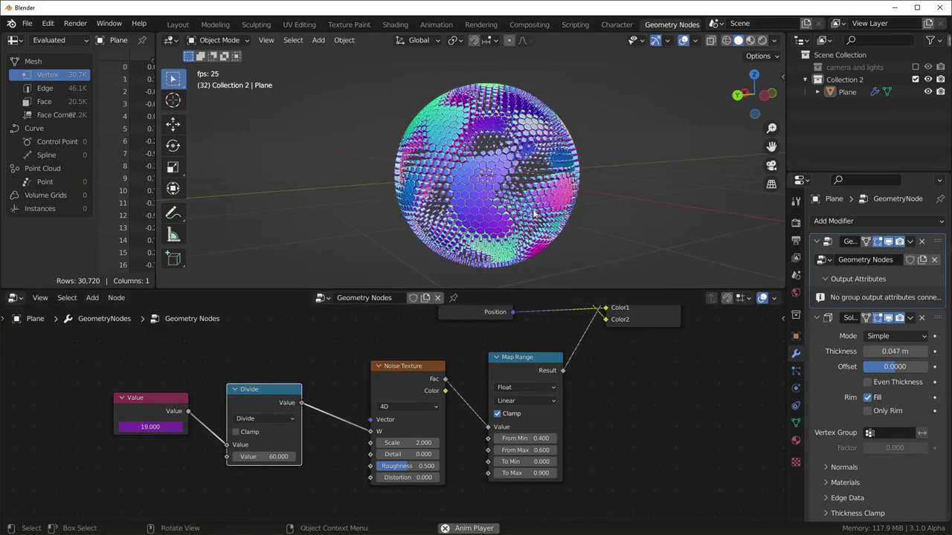
Set the scene's output frame rate to 30 fps
{"action": "left_click", "coordinate": [795, 222]}
{"action": "left_click", "coordinate": [795, 239]}
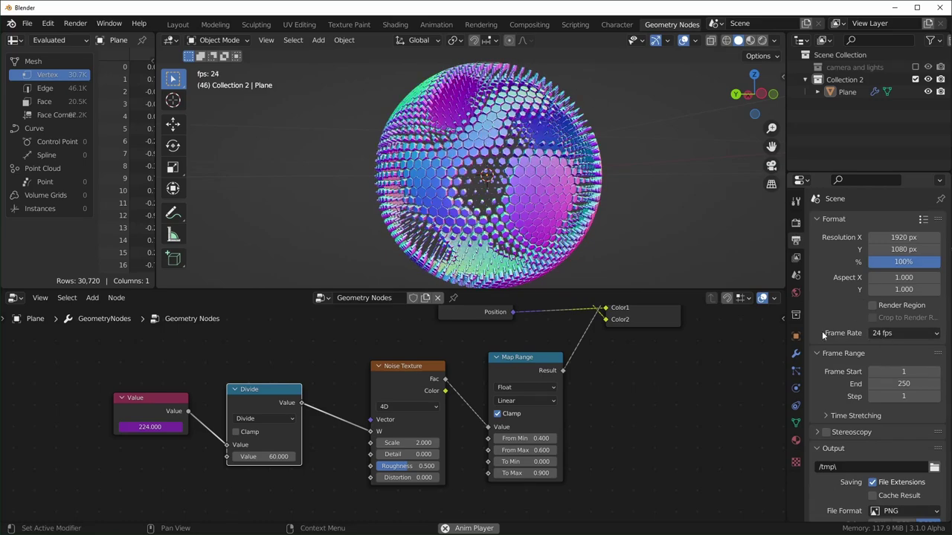
{"action": "left_click", "coordinate": [895, 333]}
{"action": "left_click", "coordinate": [892, 396]}
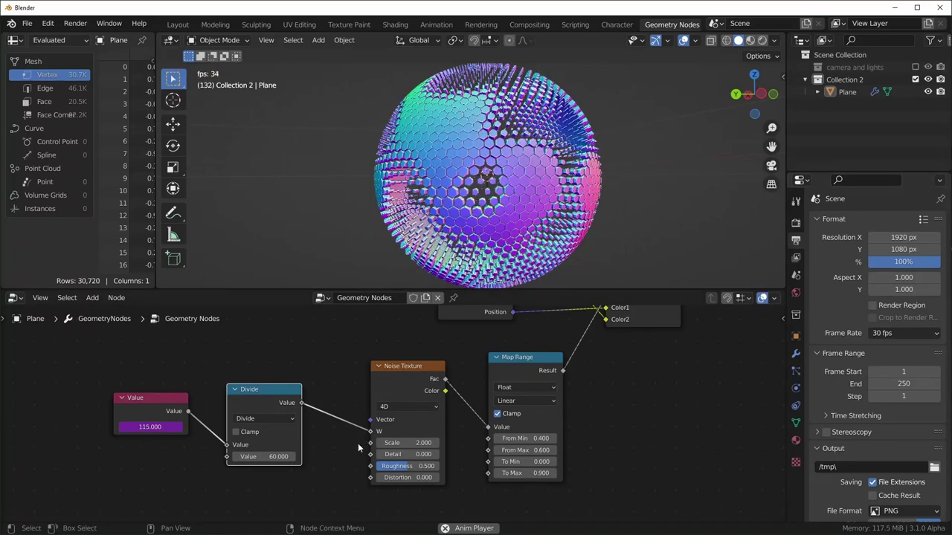
Delete the Value and Divide nodes, move the Noise Texture away from the Map Range and place a duplicate below it
{"action": "key", "text": "x"}
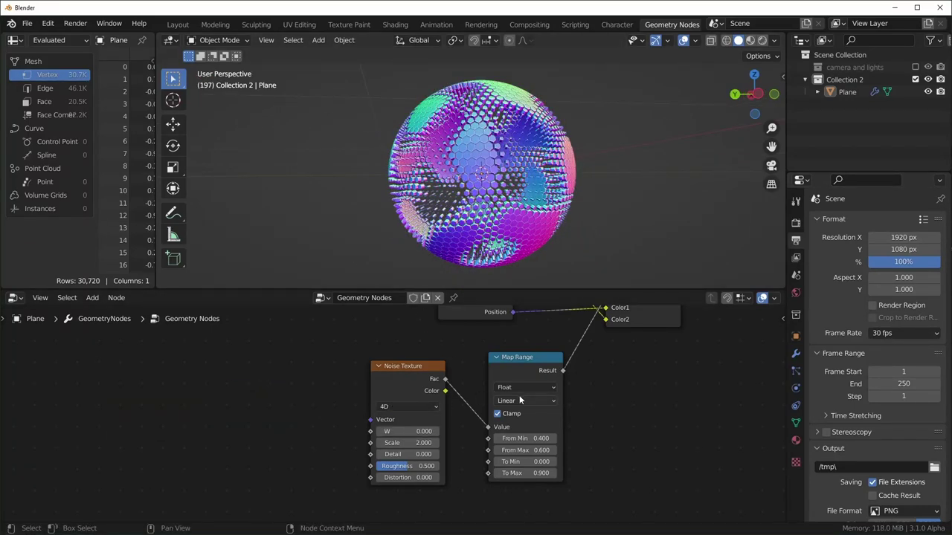
{"action": "scroll", "coordinate": [519, 395], "scroll_direction": "down", "scroll_amount": 2}
{"action": "left_click_drag", "start_coordinate": [385, 375], "coordinate": [254, 357]}
{"action": "key", "text": "shift+d"}
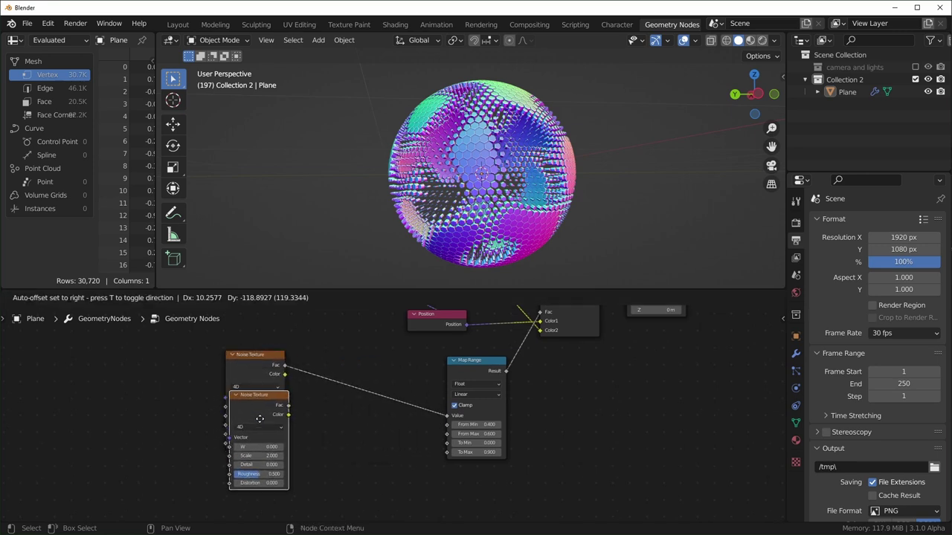
{"action": "left_click", "coordinate": [258, 482]}
Insert a MixRGB node on the link between the original Noise Texture and the Map Range
{"action": "scroll", "coordinate": [337, 392], "scroll_direction": "up", "scroll_amount": 1}
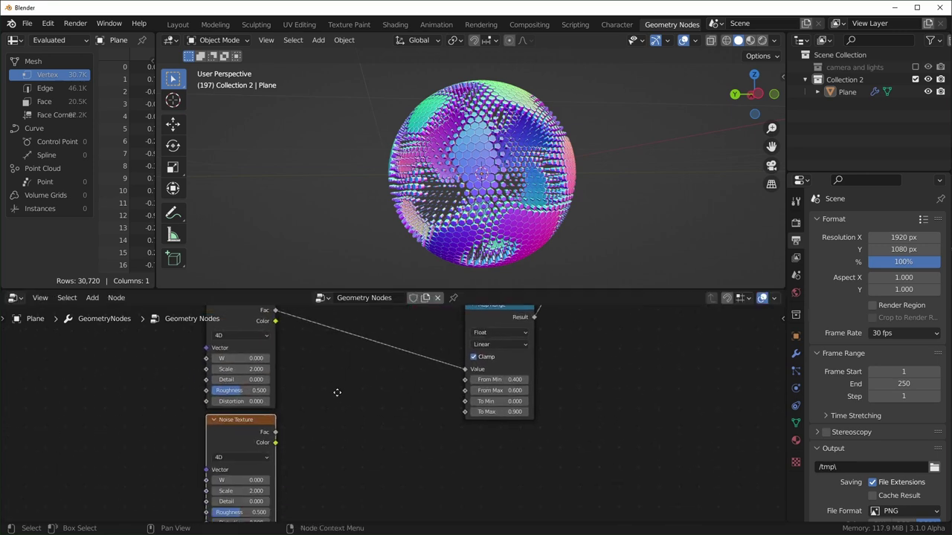
{"action": "middle_click_drag", "start_coordinate": [336, 393], "coordinate": [398, 424]}
{"action": "key", "text": "shift+a"}
{"action": "type", "text": "mix"}
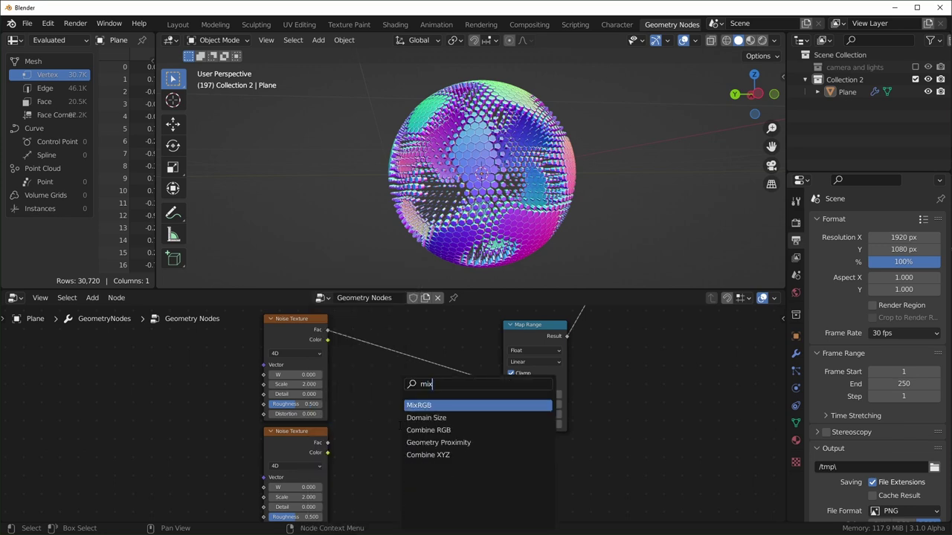
{"action": "key", "text": "Return"}
{"action": "left_click", "coordinate": [416, 387]}
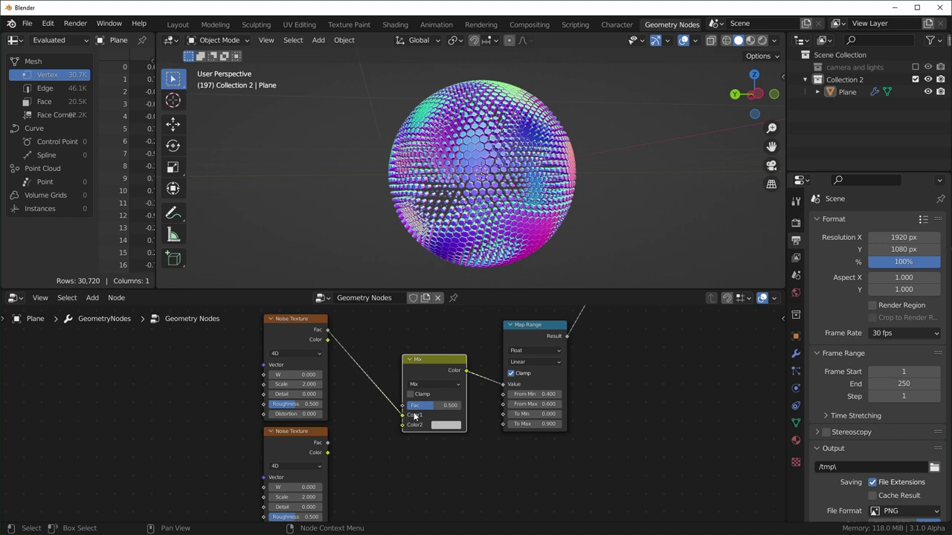
Link the duplicate Noise Texture's Fac to the Mix node's Color2 and try varying the mix factor
{"action": "mouse_move", "coordinate": [326, 444]}
{"action": "left_mouse_down"}
{"action": "mouse_move", "coordinate": [357, 417]}
{"action": "mouse_move", "coordinate": [404, 425]}
{"action": "left_mouse_up"}
{"action": "scroll", "coordinate": [447, 431], "scroll_direction": "up", "scroll_amount": 1}
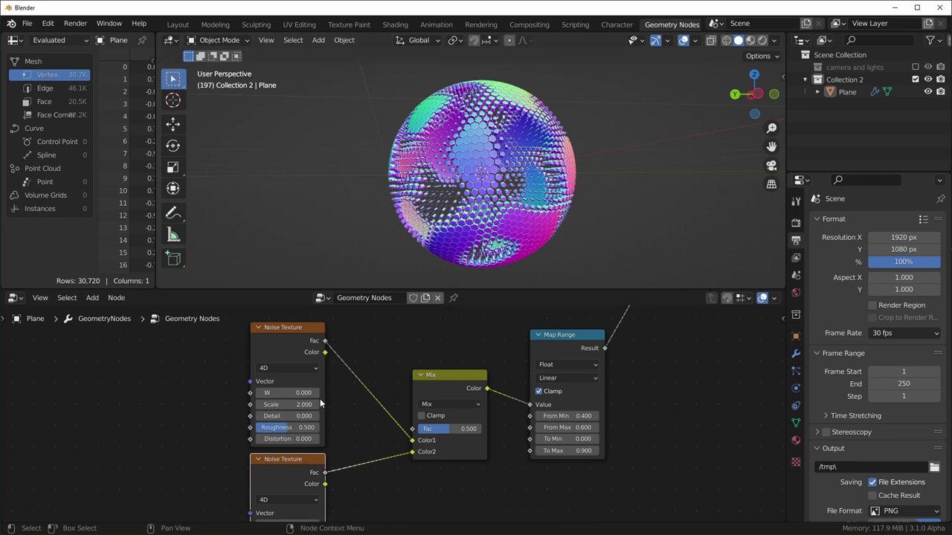
{"action": "left_click_drag", "start_coordinate": [449, 429], "coordinate": [457, 429]}
Split a Dope Sheet area off beneath the node editor, enlarge it and go to frame 1
{"action": "scroll", "coordinate": [298, 474], "scroll_direction": "down", "scroll_amount": 2}
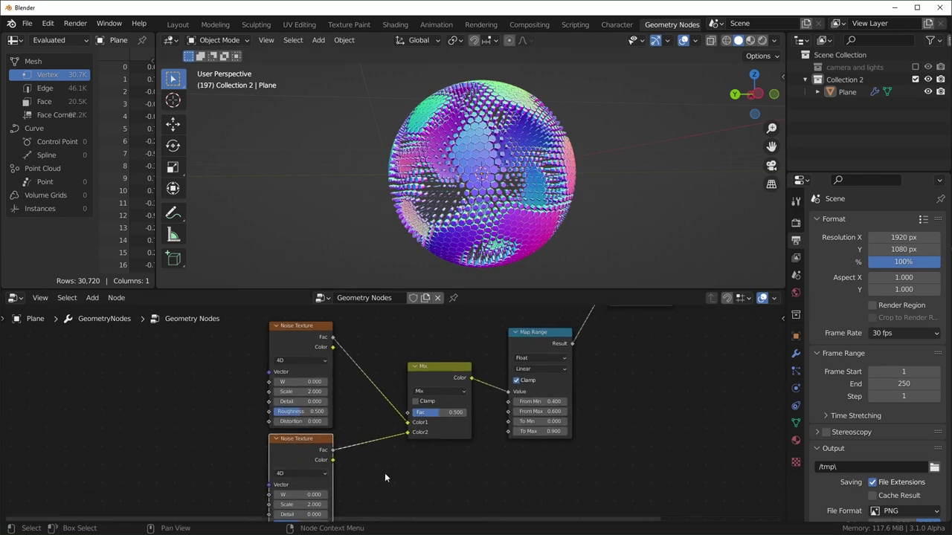
{"action": "left_click_drag", "start_coordinate": [5, 521], "coordinate": [14, 491]}
{"action": "left_click", "coordinate": [15, 496]}
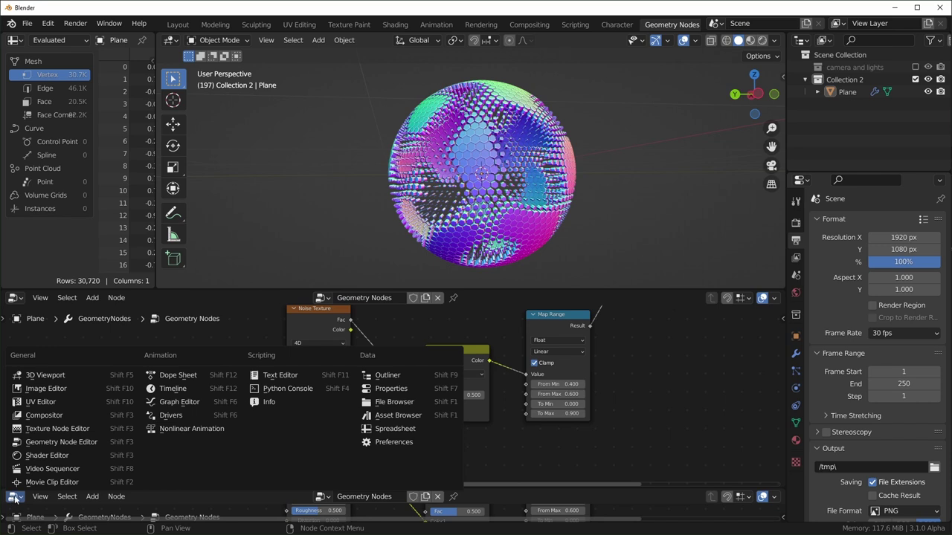
{"action": "left_click", "coordinate": [178, 375]}
{"action": "left_click_drag", "start_coordinate": [352, 487], "coordinate": [361, 433]}
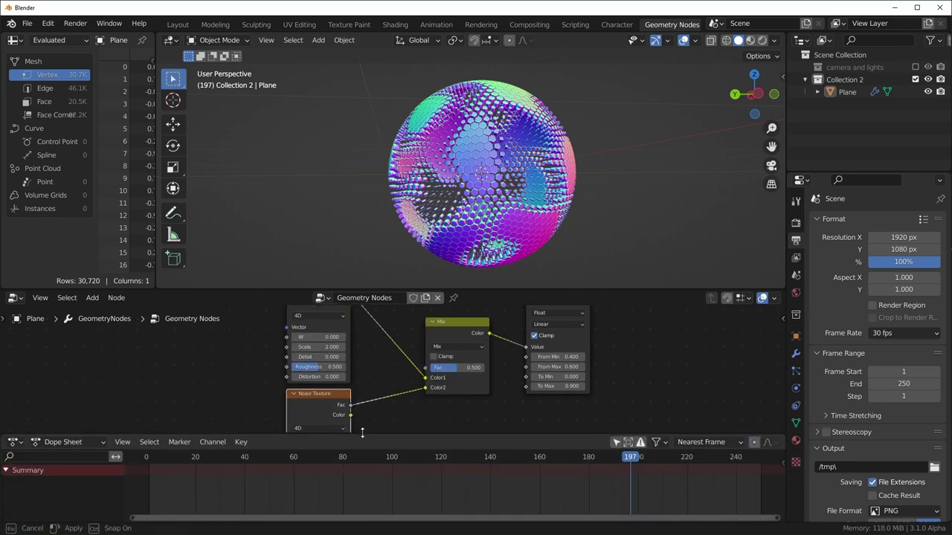
{"action": "left_click_drag", "start_coordinate": [246, 468], "coordinate": [198, 467]}
{"action": "key", "text": "shift+Left"}
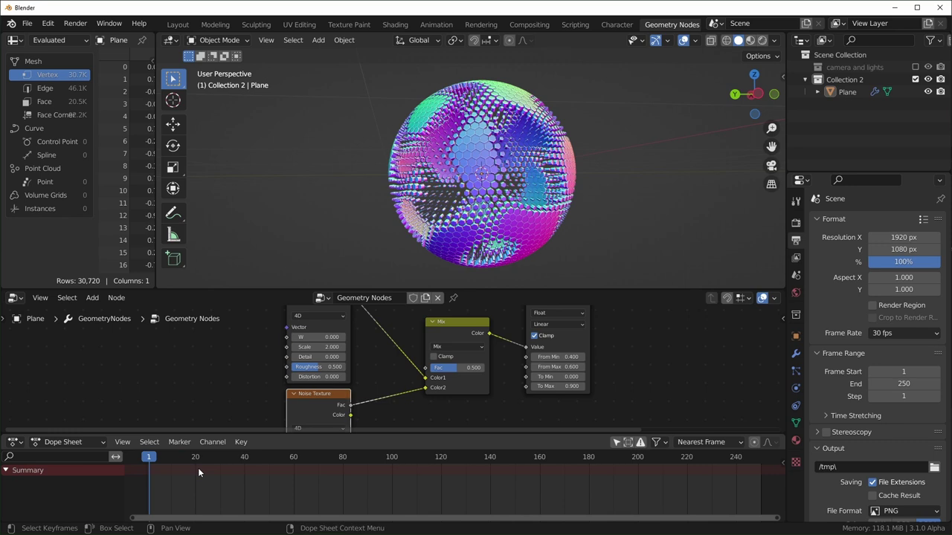
Keyframe the Mix node's factor at 0 on frame 0
{"action": "key", "text": "Left"}
{"action": "scroll", "coordinate": [340, 379], "scroll_direction": "up", "scroll_amount": 1}
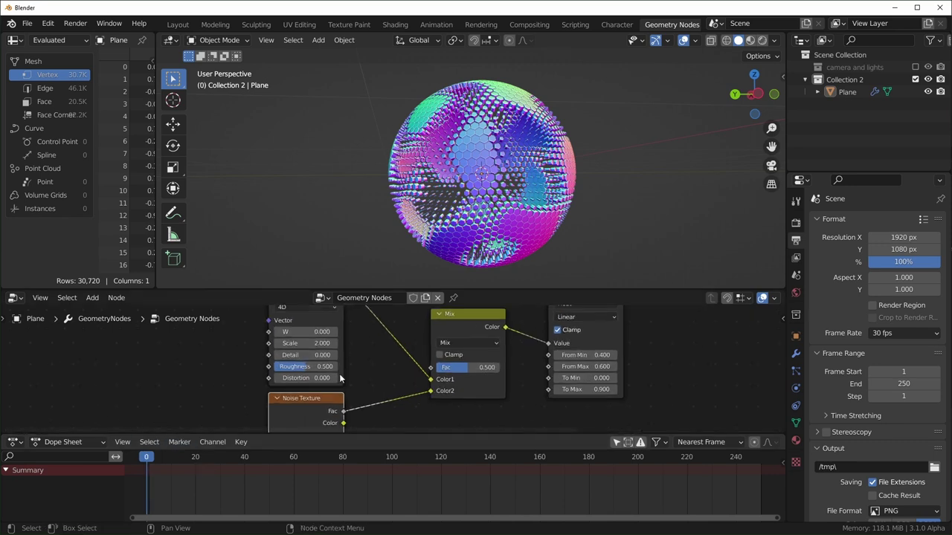
{"action": "left_click_drag", "start_coordinate": [470, 369], "coordinate": [439, 369]}
{"action": "key", "text": "i"}
Go to frame 250, set the Mix node's factor to 1 and keyframe it
{"action": "left_click_drag", "start_coordinate": [404, 458], "coordinate": [498, 458]}
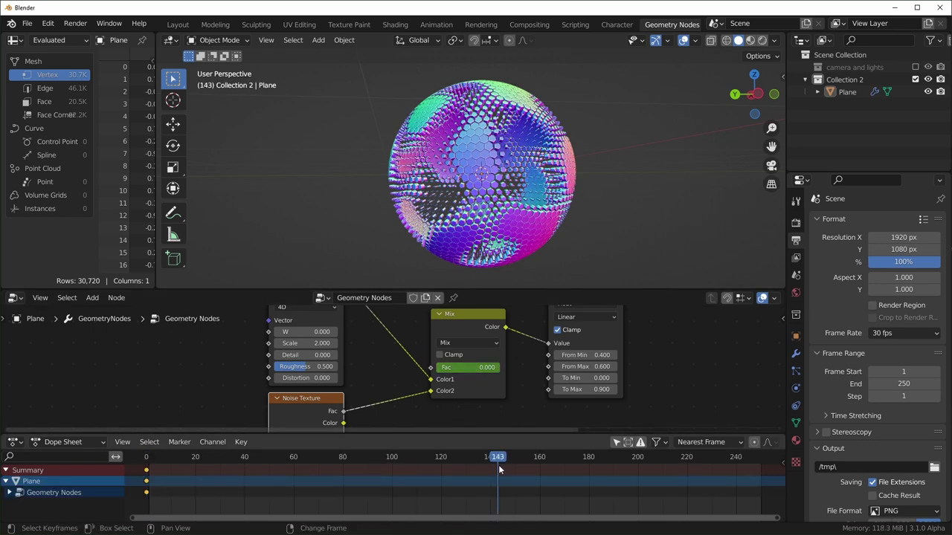
{"action": "key", "text": "shift+Right"}
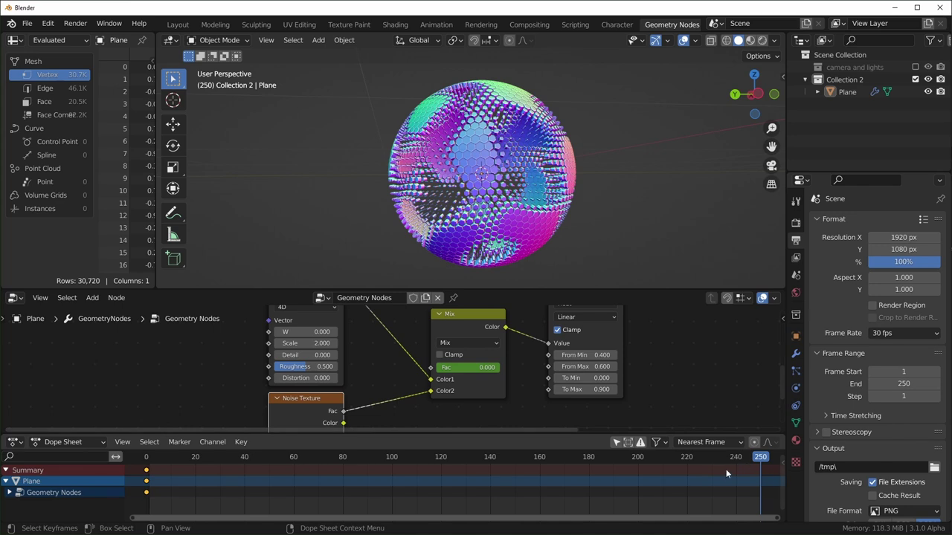
{"action": "left_click_drag", "start_coordinate": [468, 367], "coordinate": [498, 367]}
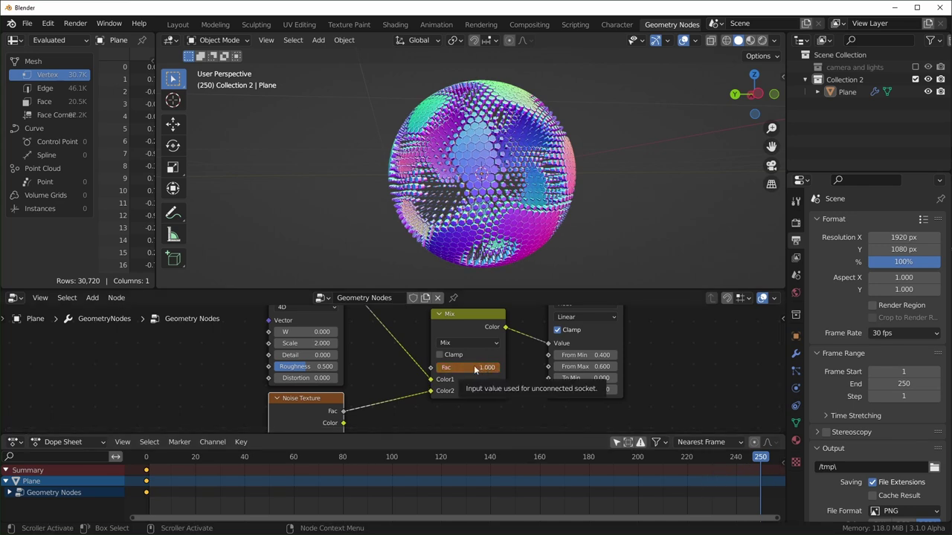
{"action": "key", "text": "i"}
Return to frame 0, enlarge the node editor and keyframe the upper Noise Texture's W at 0
{"action": "key", "text": "shift+Left"}
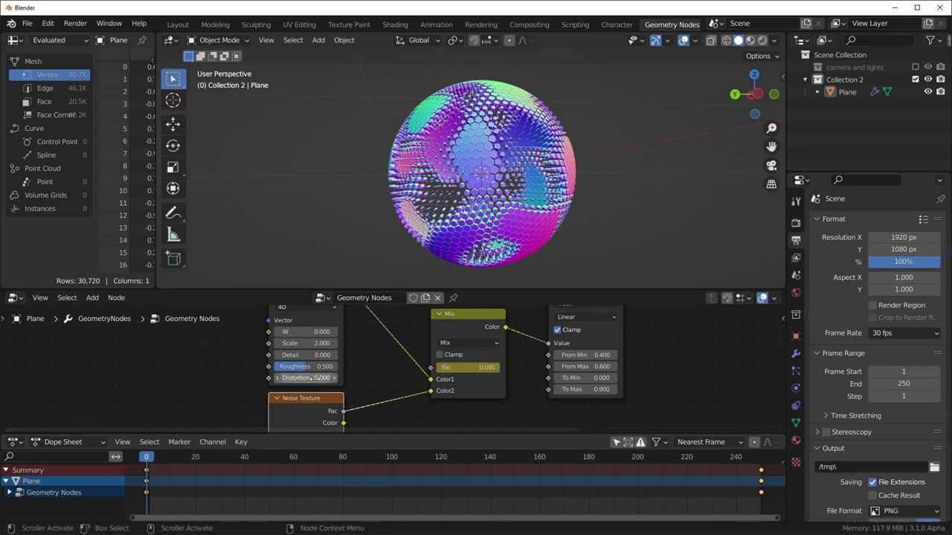
{"action": "scroll", "coordinate": [307, 378], "scroll_direction": "up", "scroll_amount": 4}
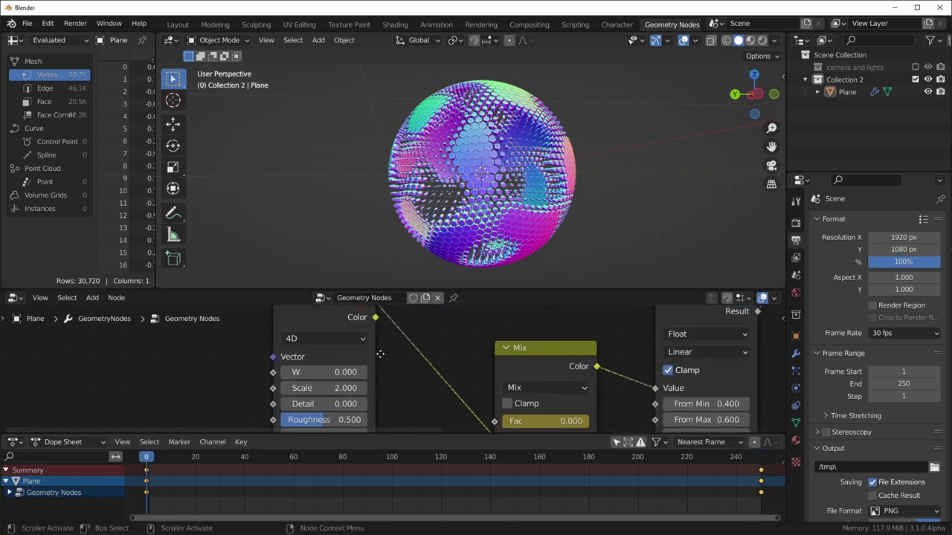
{"action": "left_click_drag", "start_coordinate": [387, 289], "coordinate": [390, 228]}
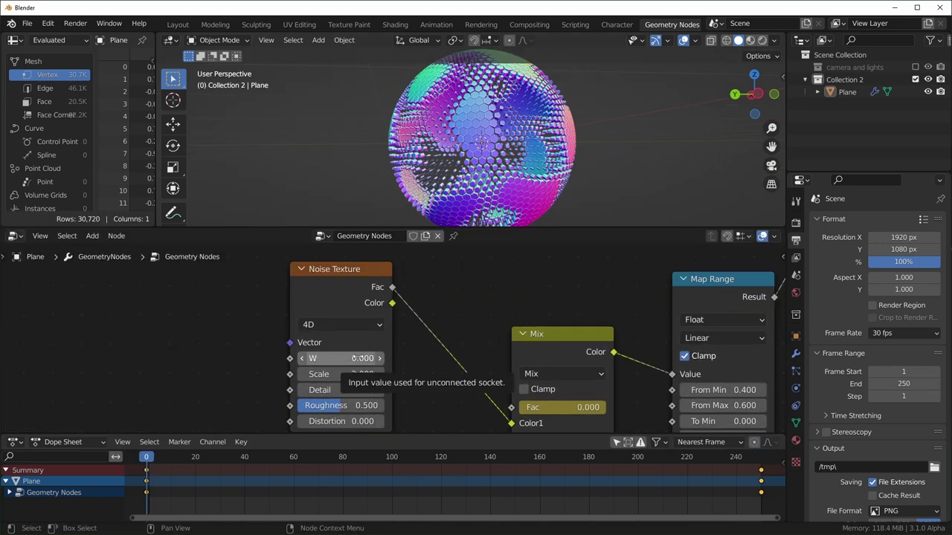
{"action": "key", "text": "i"}
Set the upper Noise Texture's W to 1 on frame 250 and keyframe it
{"action": "left_click_drag", "start_coordinate": [217, 455], "coordinate": [500, 471]}
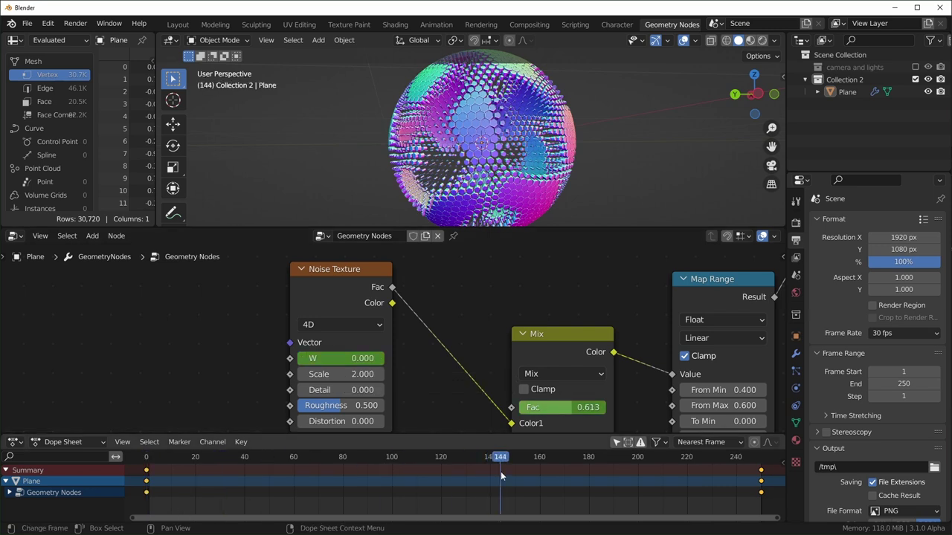
{"action": "key", "text": "shift+Right"}
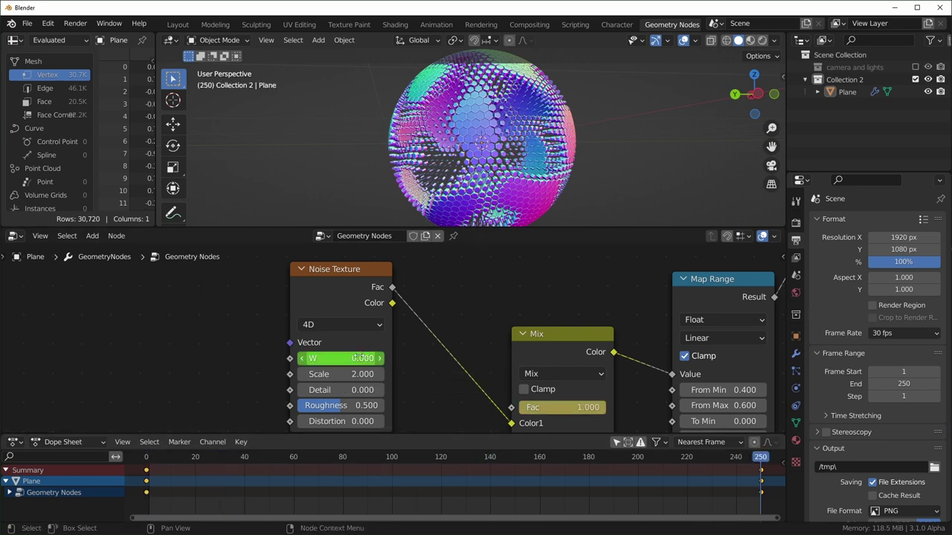
{"action": "left_click", "coordinate": [357, 359]}
{"action": "type", "text": "1"}
{"action": "key", "text": "Return"}
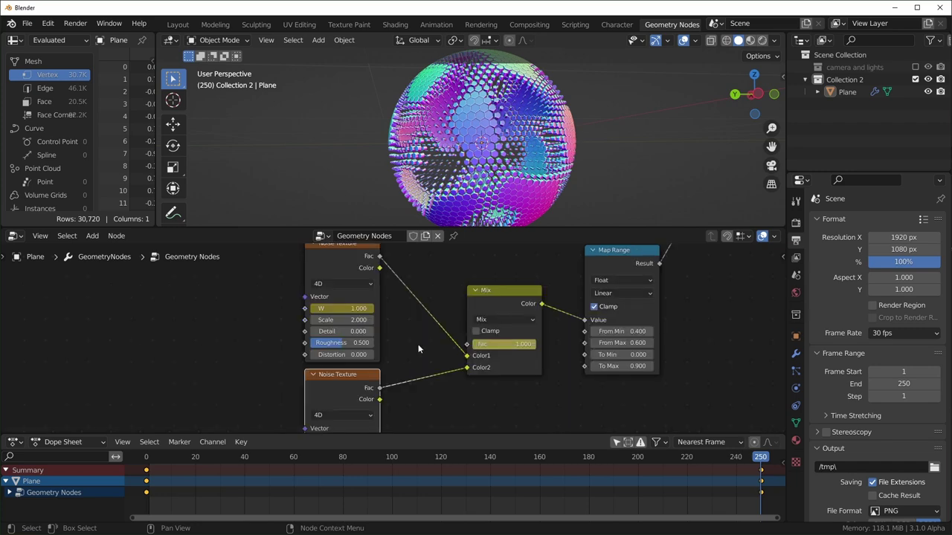
Check the animation around frame 45, then keyframe the lower Noise Texture's W at 0 on frame 250
{"action": "left_click_drag", "start_coordinate": [380, 456], "coordinate": [256, 468]}
{"action": "middle_click_drag", "start_coordinate": [440, 380], "coordinate": [426, 345]}
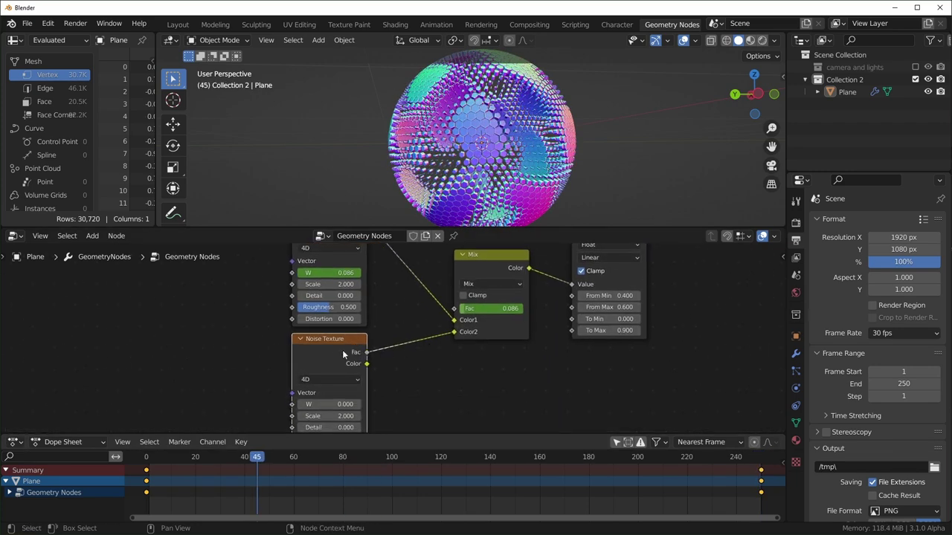
{"action": "middle_click_drag", "start_coordinate": [342, 355], "coordinate": [356, 390]}
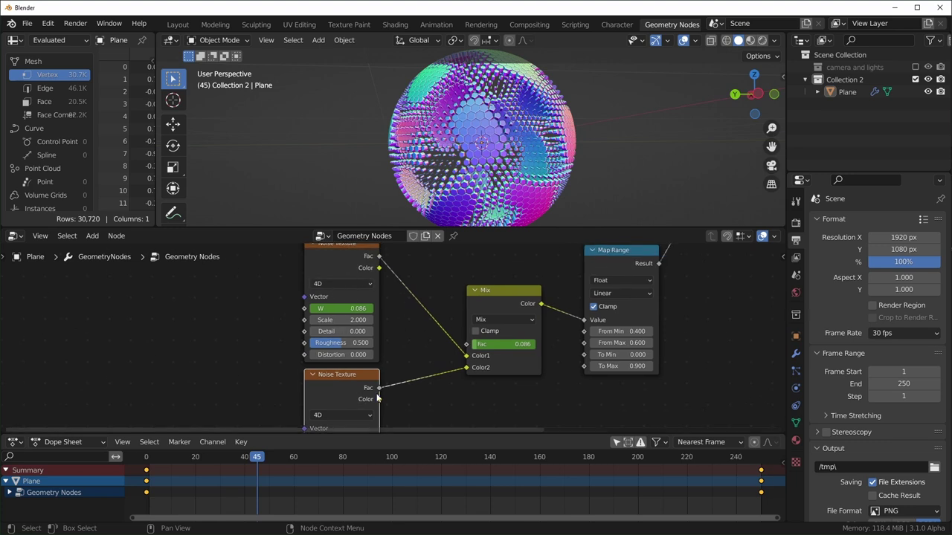
{"action": "middle_click_drag", "start_coordinate": [343, 277], "coordinate": [346, 254]}
{"action": "key", "text": "shift+Left"}
{"action": "key", "text": "Left"}
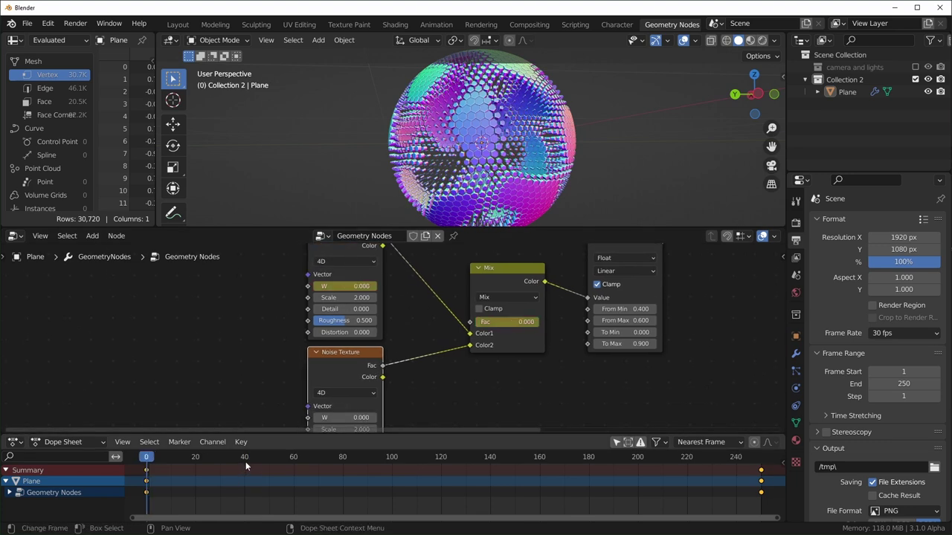
{"action": "middle_click_drag", "start_coordinate": [413, 405], "coordinate": [384, 381]}
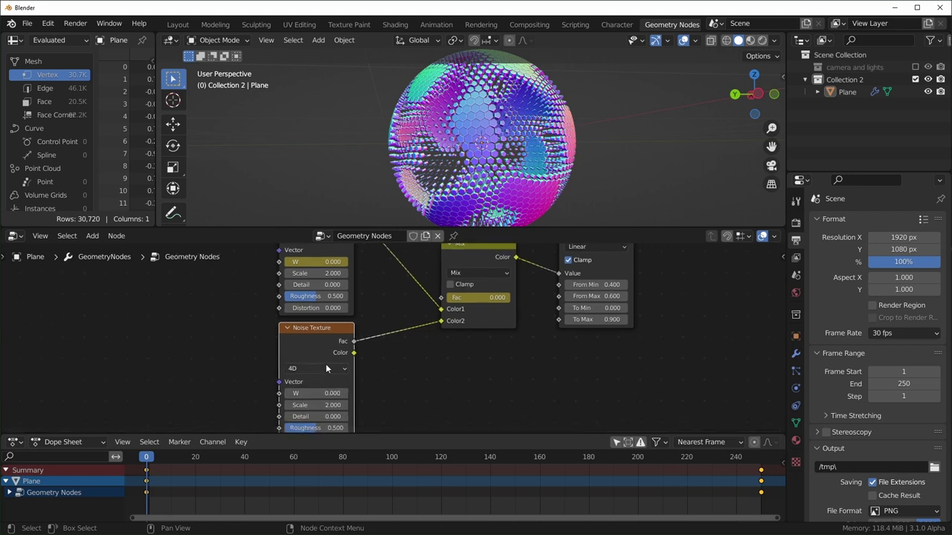
{"action": "key", "text": "shift+Right"}
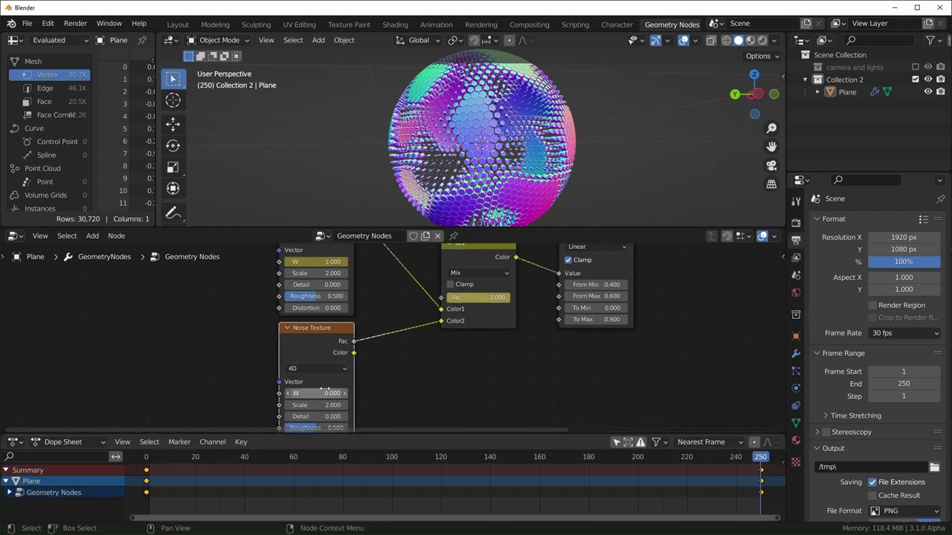
Return to frame 0, set the lower Noise Texture's W to -1 and keyframe it
{"action": "left_click_drag", "start_coordinate": [229, 469], "coordinate": [146, 469]}
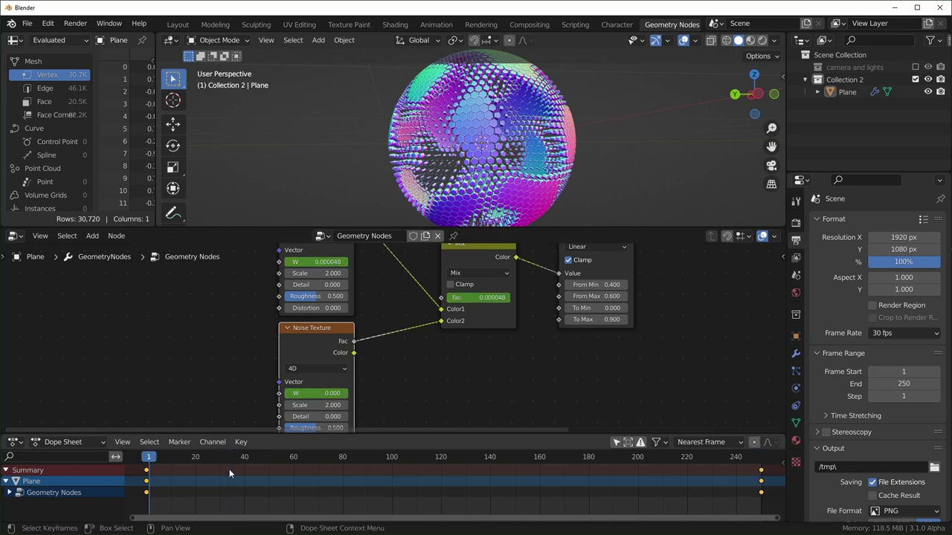
{"action": "middle_click_drag", "start_coordinate": [321, 381], "coordinate": [342, 394]}
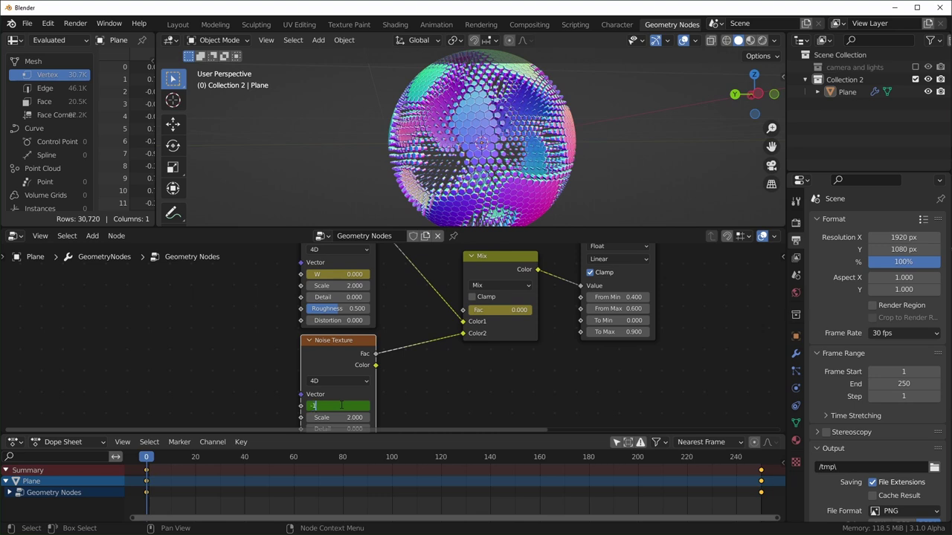
{"action": "key", "text": "Return"}
{"action": "key", "text": "i"}
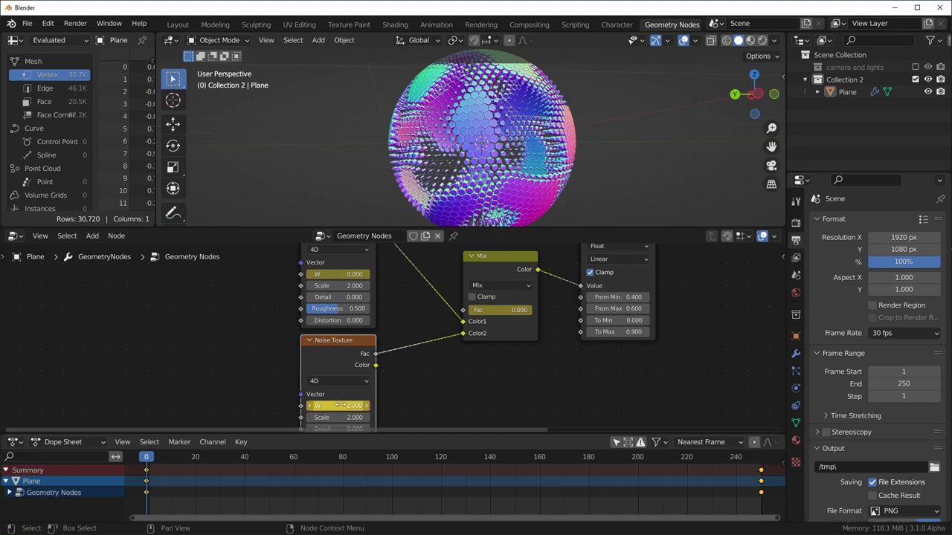
Toggle the Dope Sheet's Only Show Selected filter, leaving it off
{"action": "left_click", "coordinate": [518, 392]}
{"action": "scroll", "coordinate": [517, 392], "scroll_direction": "down", "scroll_amount": 1}
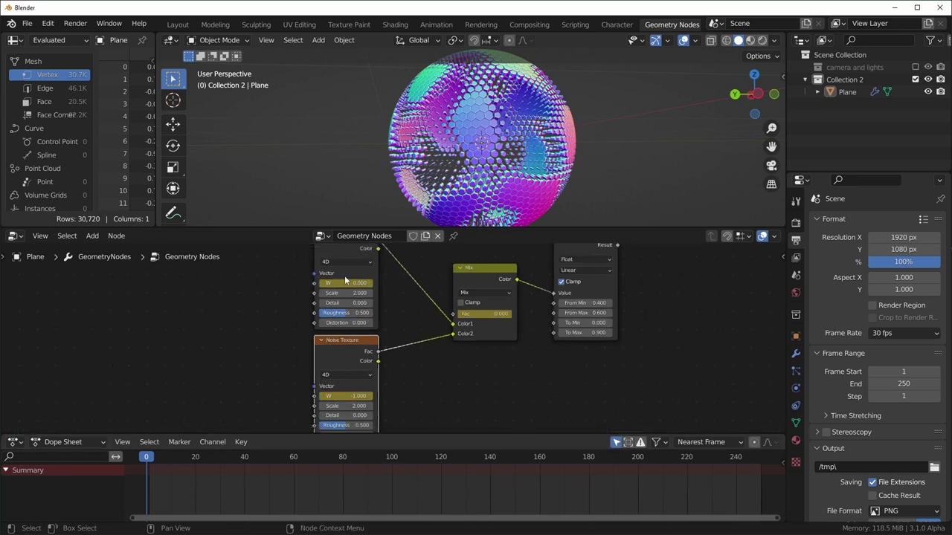
{"action": "left_click", "coordinate": [616, 444]}
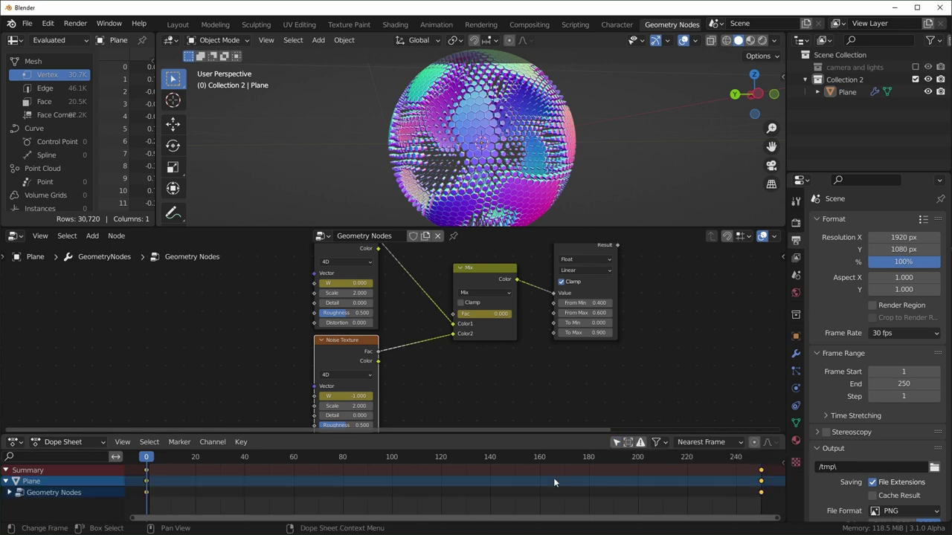
Expand the Geometry Nodes channels in the Dope Sheet and set the keyframes' interpolation to Linear
{"action": "left_click", "coordinate": [10, 492]}
{"action": "scroll", "coordinate": [298, 482], "scroll_direction": "down", "scroll_amount": 1}
{"action": "middle_click_drag", "start_coordinate": [326, 484], "coordinate": [316, 464]}
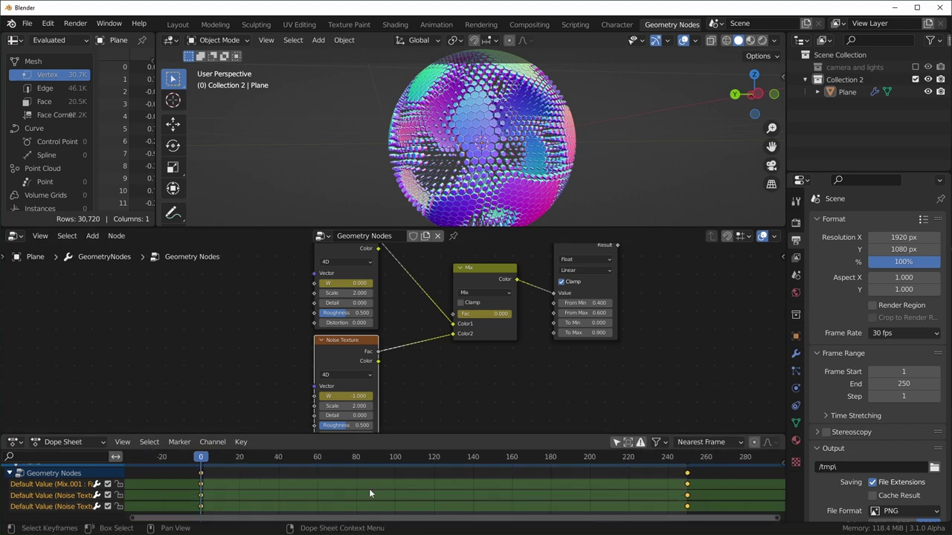
{"action": "key", "text": "t"}
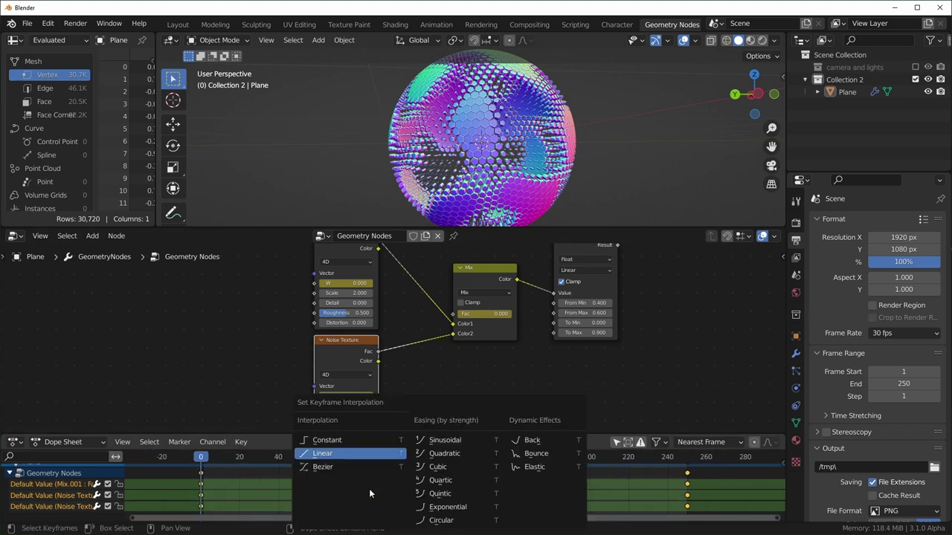
{"action": "left_click", "coordinate": [323, 453]}
Scrub the timeline, enlarge the 3D viewport and play the sphere's animation to check its motion
{"action": "left_click_drag", "start_coordinate": [308, 456], "coordinate": [629, 476]}
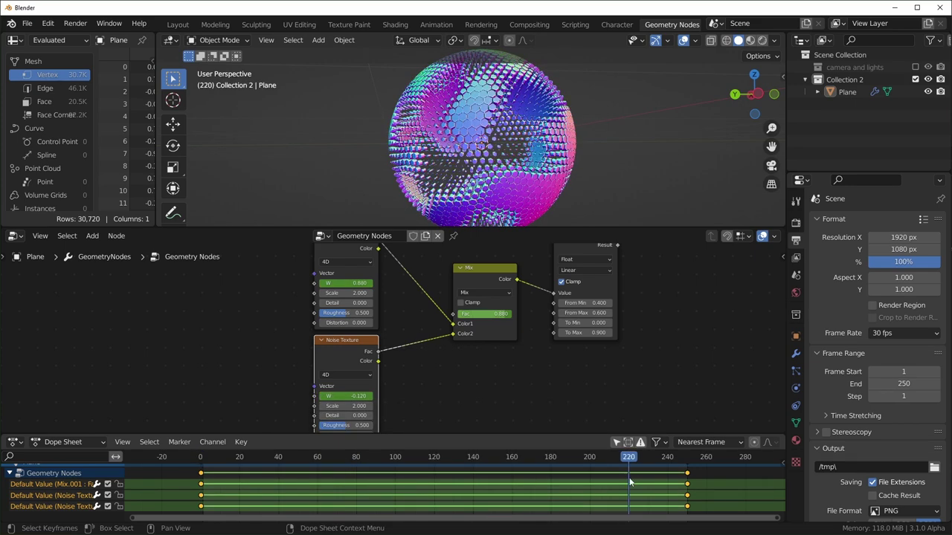
{"action": "left_click_drag", "start_coordinate": [691, 228], "coordinate": [692, 347]}
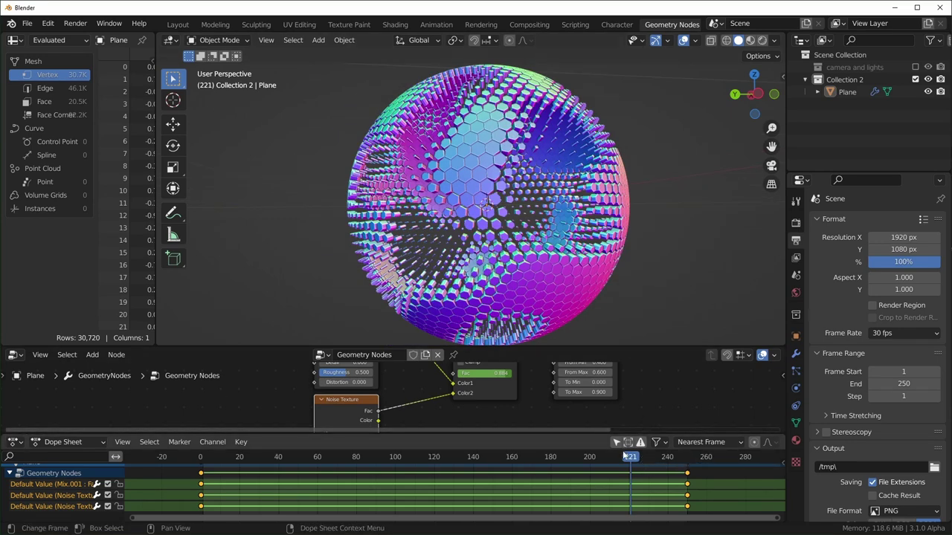
{"action": "left_click", "coordinate": [585, 461]}
{"action": "key", "text": "space"}
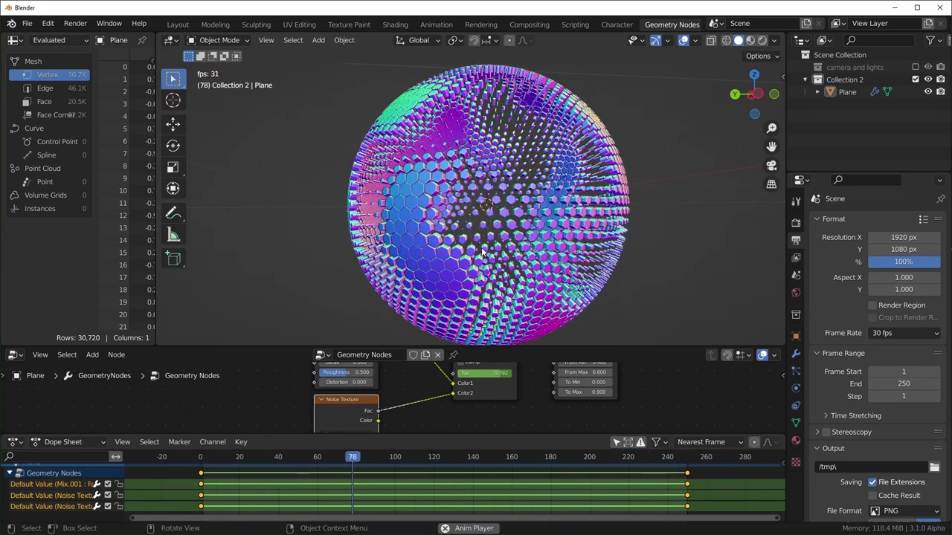
{"action": "key", "text": "space"}
{"action": "left_click_drag", "start_coordinate": [401, 347], "coordinate": [401, 236]}
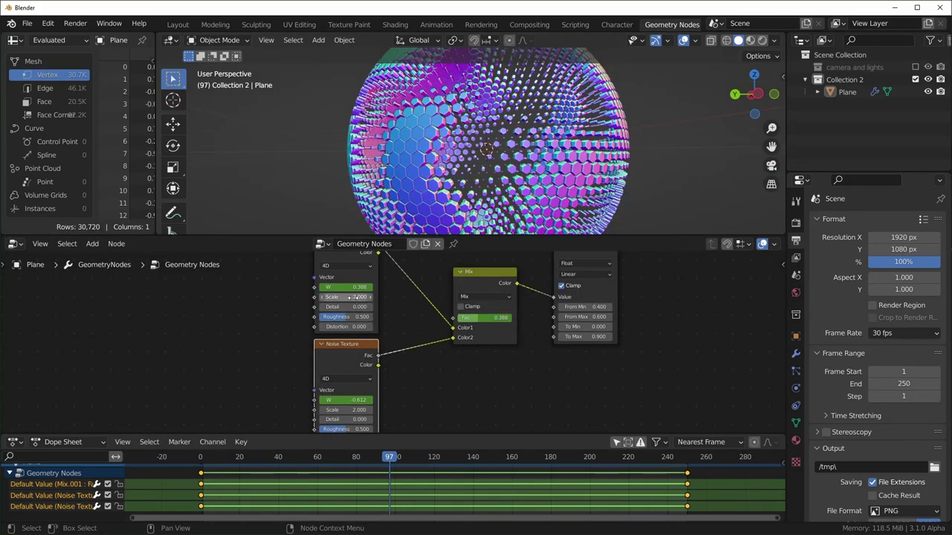
{"action": "scroll", "coordinate": [390, 352], "scroll_direction": "down", "scroll_amount": 1}
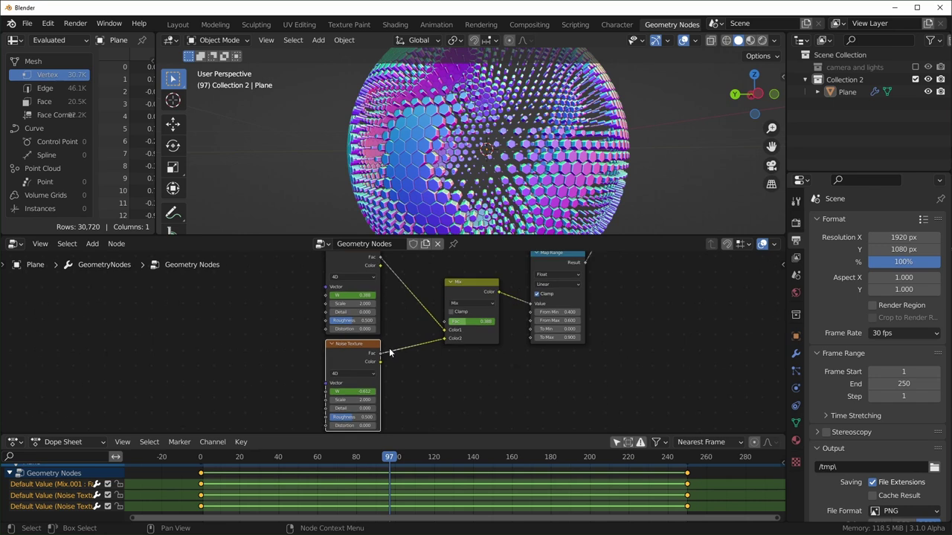
{"action": "scroll", "coordinate": [383, 364], "scroll_direction": "down", "scroll_amount": 2}
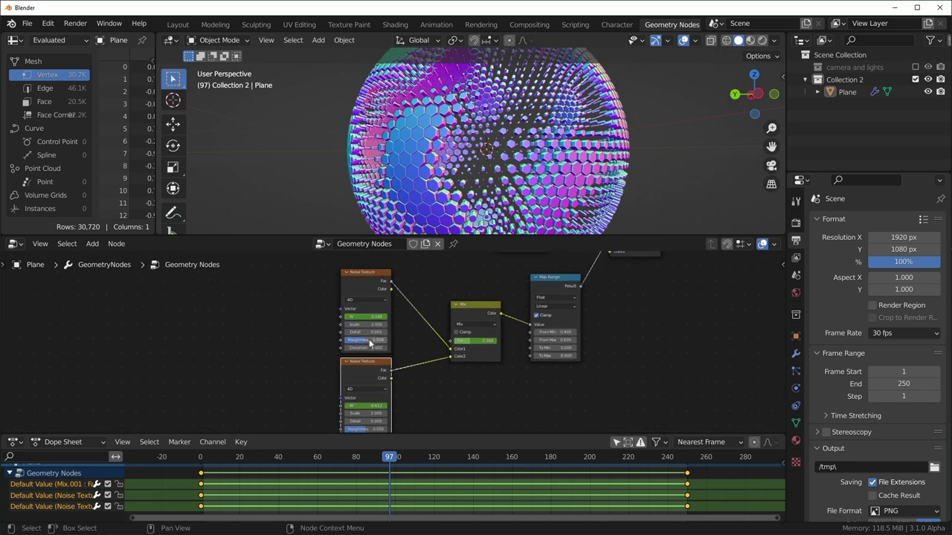
{"action": "middle_click_drag", "start_coordinate": [361, 383], "coordinate": [366, 358]}
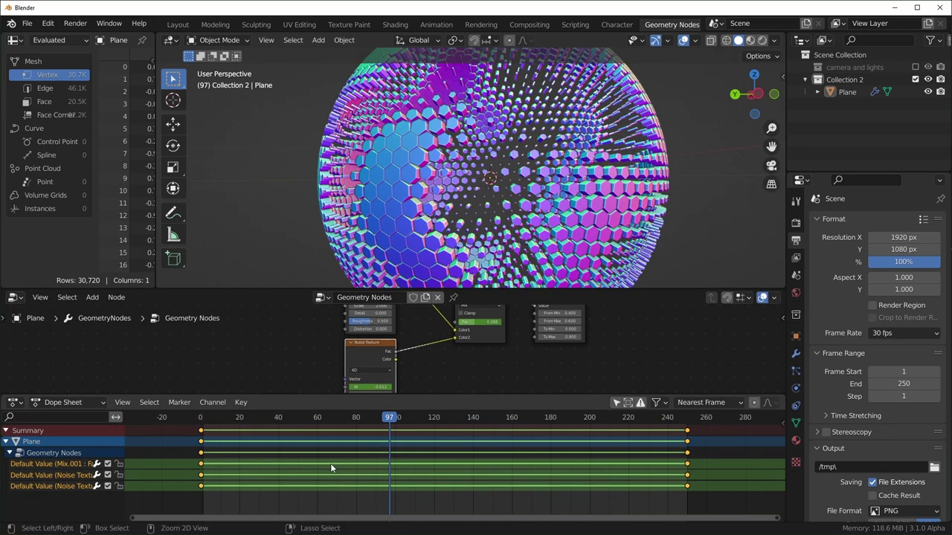
Switch the Dope Sheet to the Graph Editor, turn off Only Show Selected and fit all animation curves in view
{"action": "key", "text": "ctrl+Tab"}
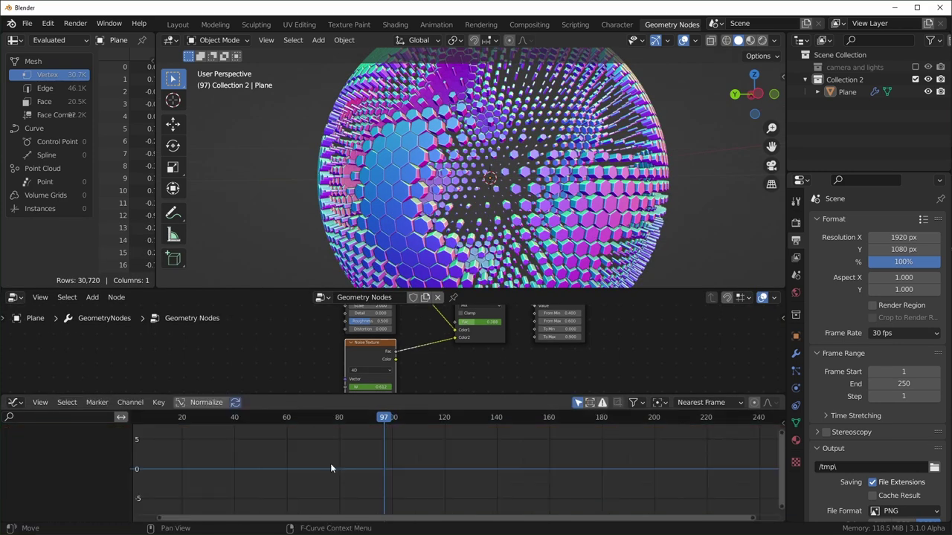
{"action": "left_click", "coordinate": [578, 403]}
{"action": "key", "text": "Home"}
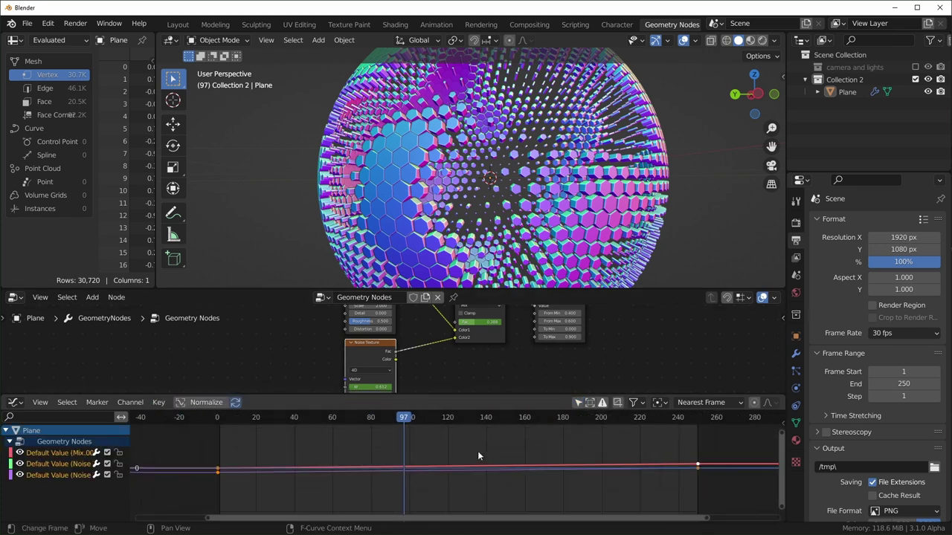
{"action": "mouse_move", "coordinate": [477, 450]}
{"action": "middle_mouse_down", "text": "ctrl"}
{"action": "mouse_move", "coordinate": [486, 461]}
{"action": "mouse_move", "coordinate": [466, 460]}
{"action": "middle_mouse_up", "text": "ctrl"}
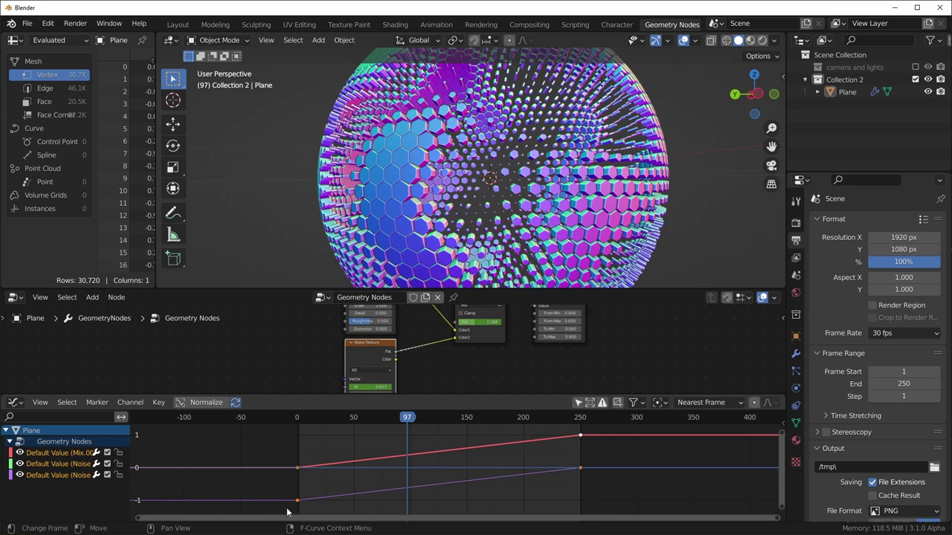
Select the lower noise curve's frame 0 keyframe and the upper noise curve's frame 250 keyframe, and set the pivot point to Bounding Box Center
{"action": "left_click_drag", "start_coordinate": [289, 510], "coordinate": [314, 492]}
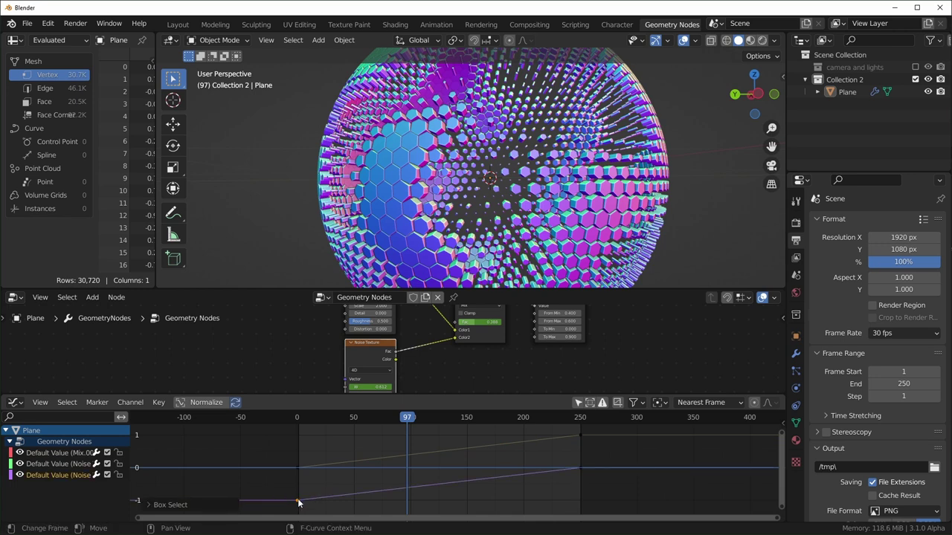
{"action": "left_click", "coordinate": [580, 435], "text": "shift"}
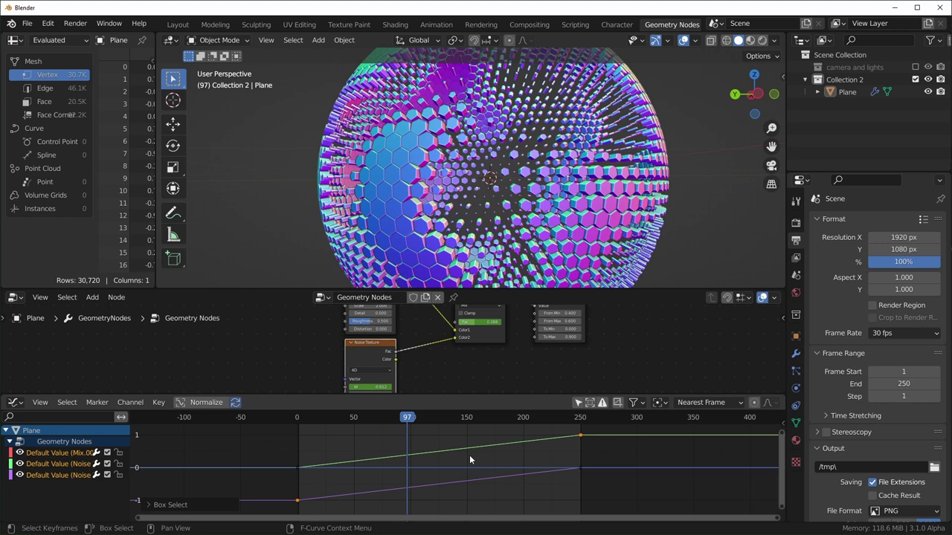
{"action": "key", "text": "period"}
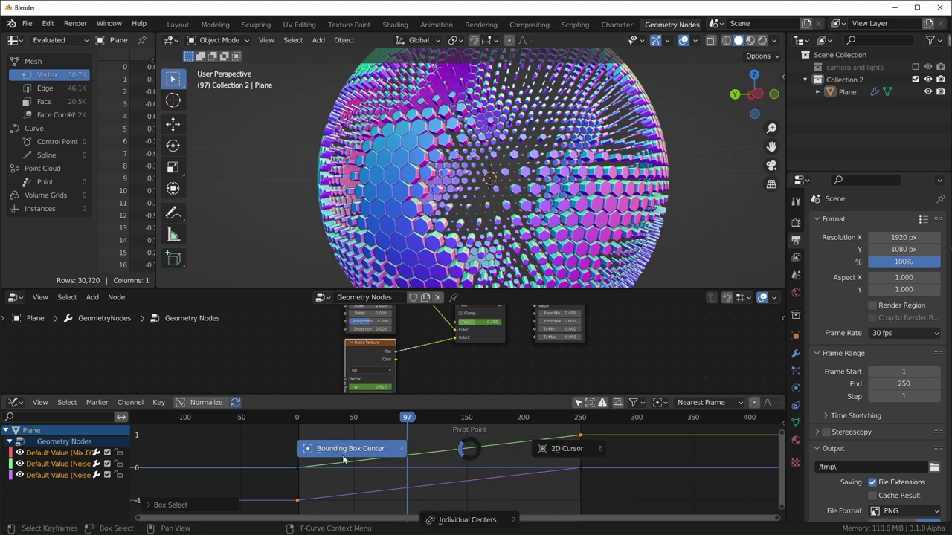
{"action": "left_click", "coordinate": [370, 448]}
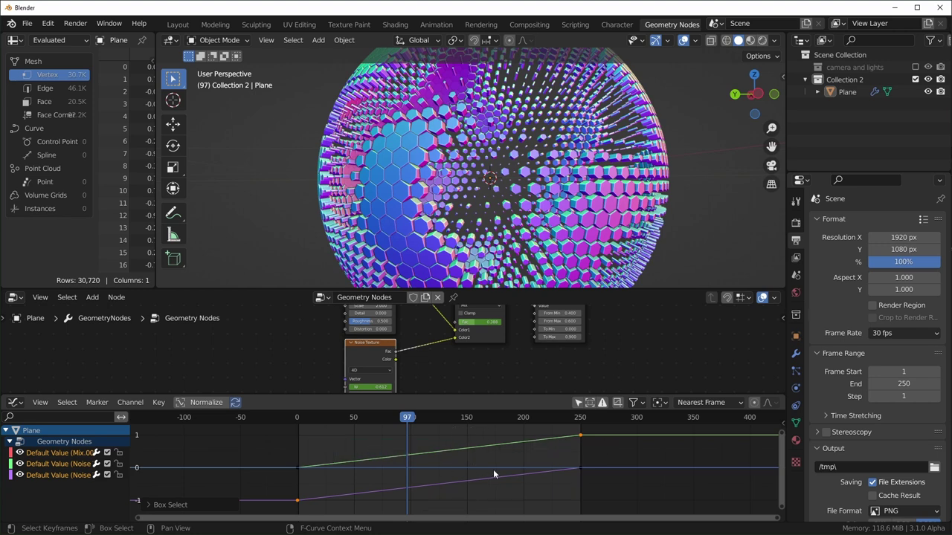
{"action": "key", "text": "s"}
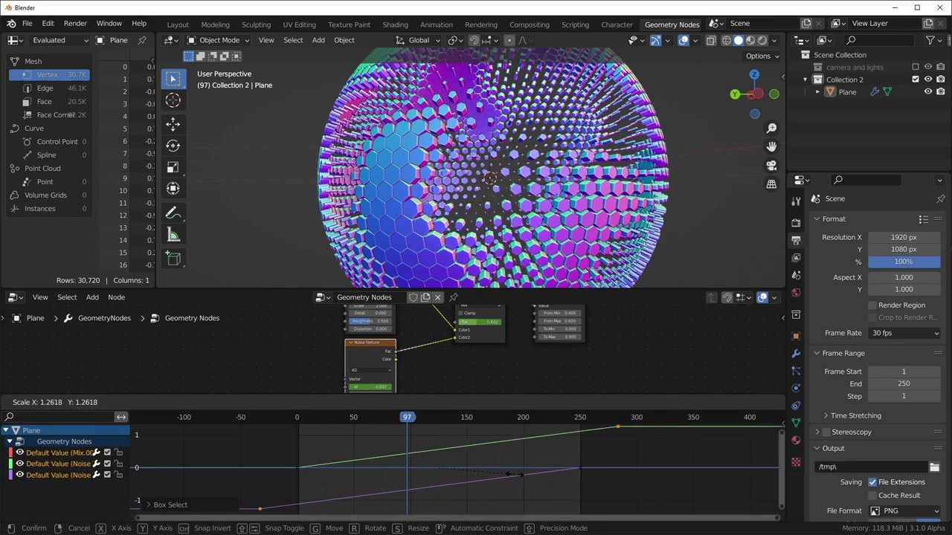
{"action": "key", "text": "y"}
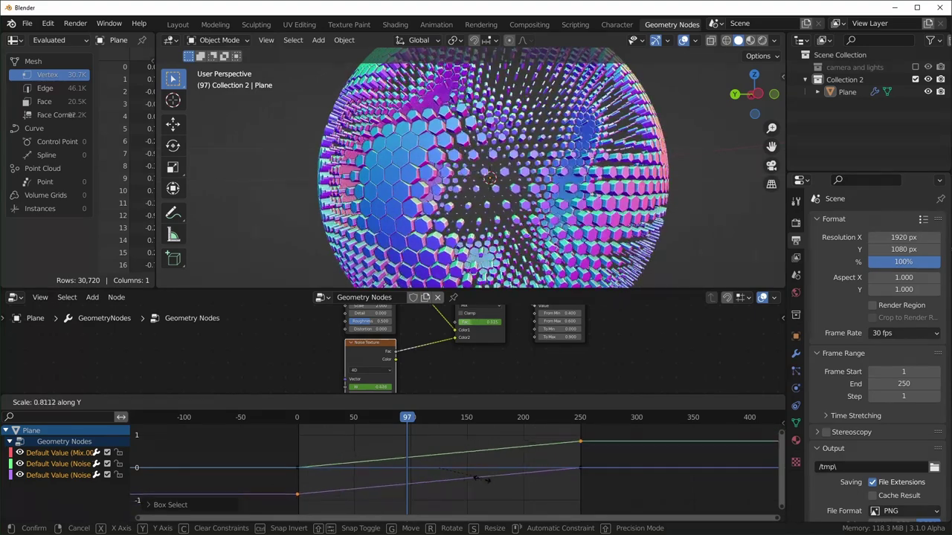
{"action": "left_click", "coordinate": [495, 480]}
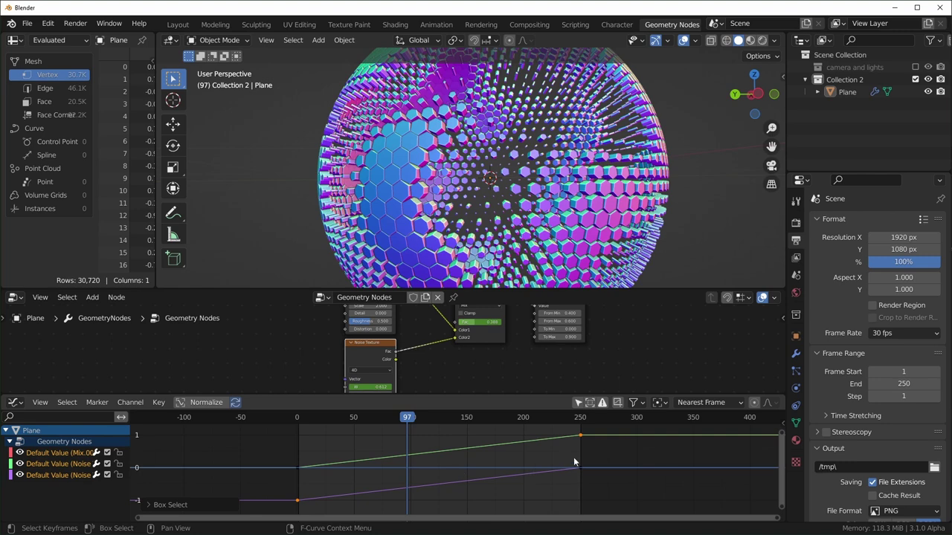
Play the animation and scale the two selected noise keyframes along Y while it runs to adjust the noise speed
{"action": "key", "text": "space"}
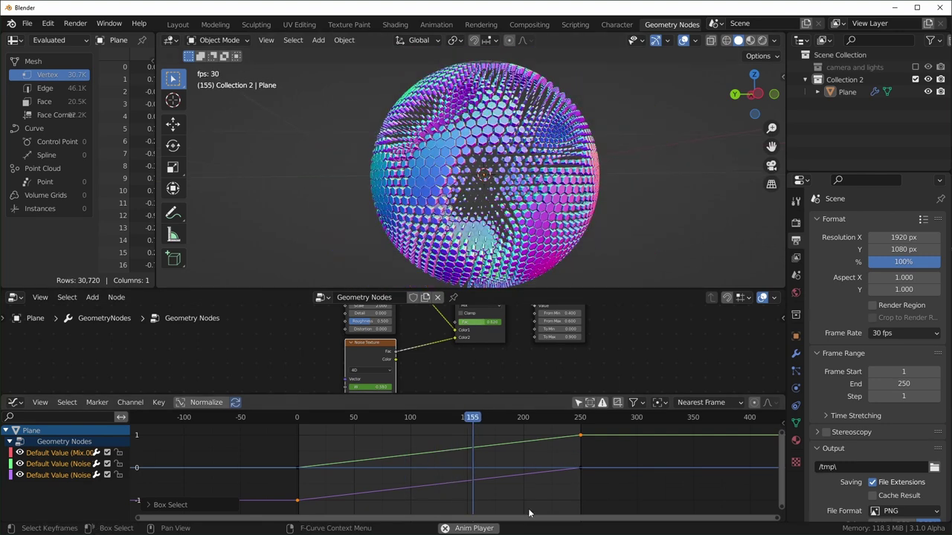
{"action": "key", "text": "s"}
{"action": "key", "text": "y"}
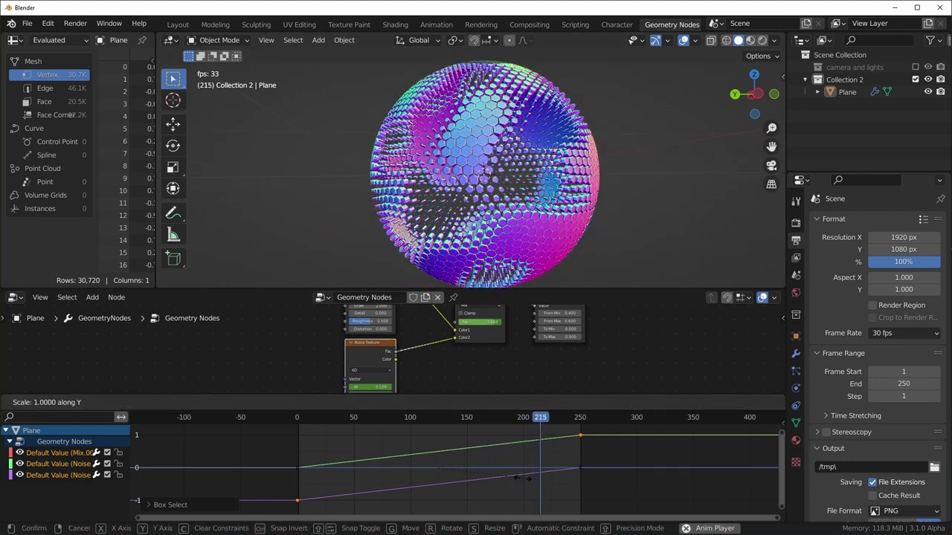
{"action": "left_click", "coordinate": [716, 491]}
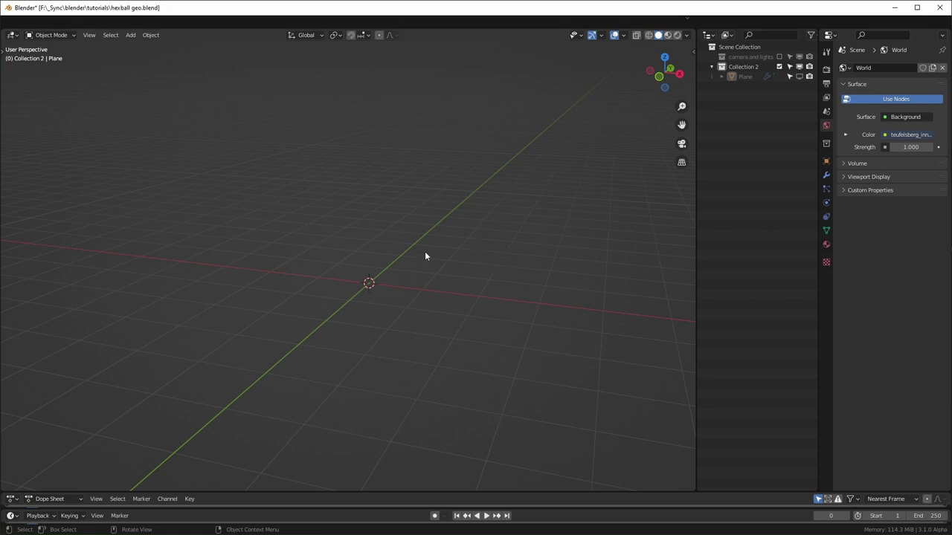
Add a mesh plane at the scene's origin
{"action": "key", "text": "shift+a"}
{"action": "mouse_move", "coordinate": [353, 237]}
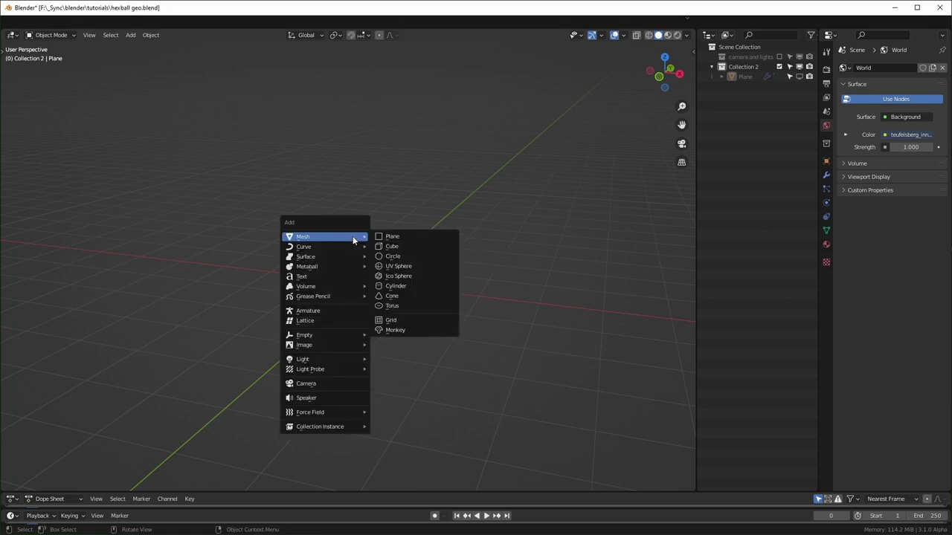
{"action": "left_click", "coordinate": [410, 239]}
{"action": "middle_click_drag", "start_coordinate": [444, 249], "coordinate": [433, 301]}
{"action": "scroll", "coordinate": [433, 301], "scroll_direction": "up", "scroll_amount": 4}
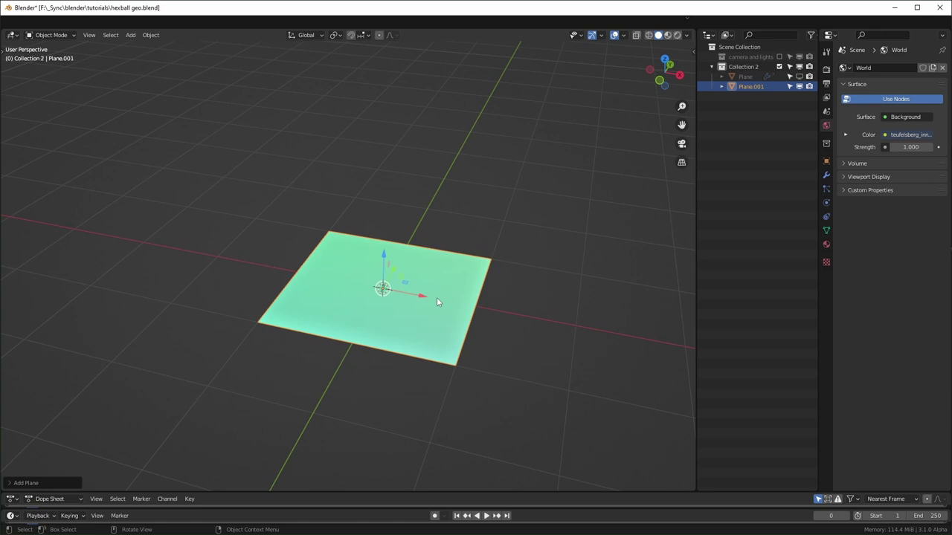
Subdivide the new plane in Edit Mode with an increased number of cuts and return to Object Mode
{"action": "key", "text": "Tab"}
{"action": "right_click", "coordinate": [410, 301]}
{"action": "left_click", "coordinate": [405, 304]}
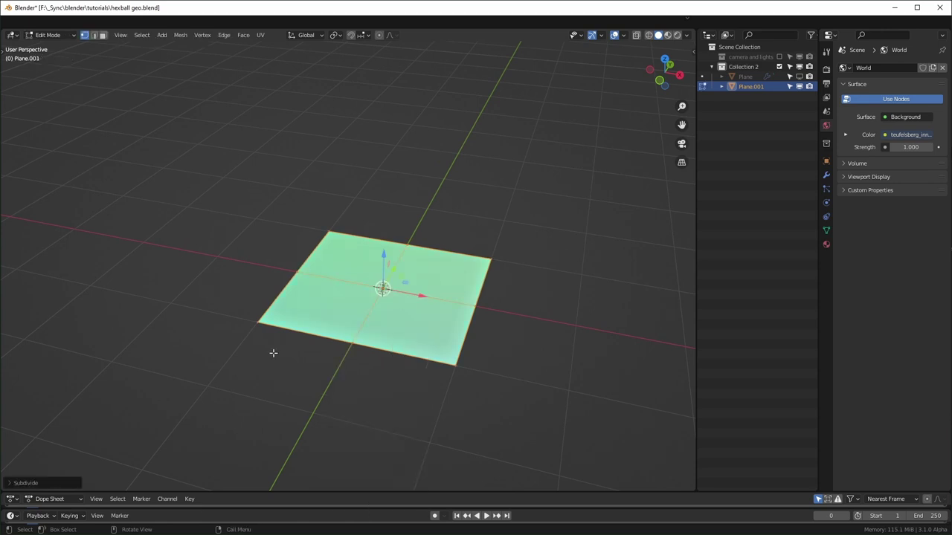
{"action": "left_click", "coordinate": [11, 483]}
{"action": "left_click_drag", "start_coordinate": [99, 414], "coordinate": [186, 414]}
{"action": "middle_click_drag", "start_coordinate": [416, 357], "coordinate": [391, 377]}
{"action": "key", "text": "Tab"}
Add an Edge Split modifier to the plane and set its edge angle to 0°
{"action": "left_click", "coordinate": [825, 175]}
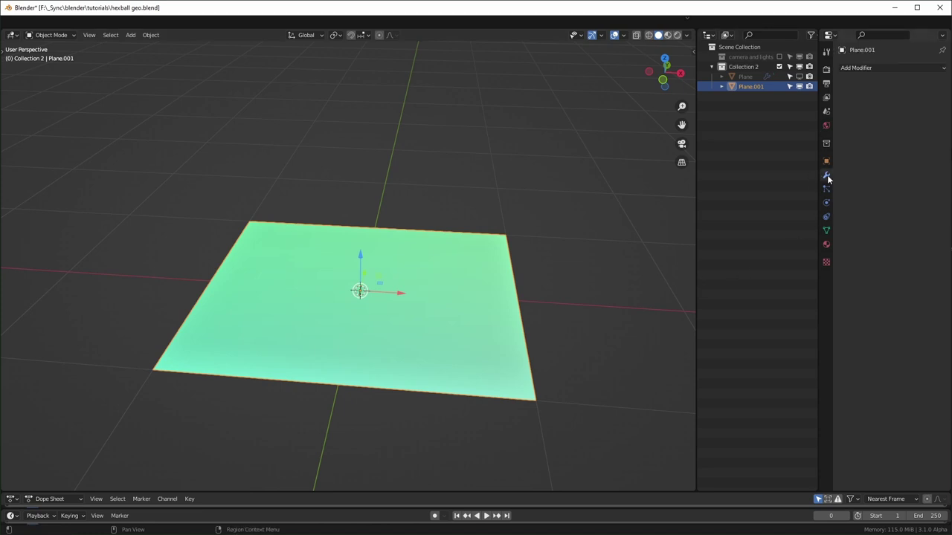
{"action": "left_click", "coordinate": [908, 68]}
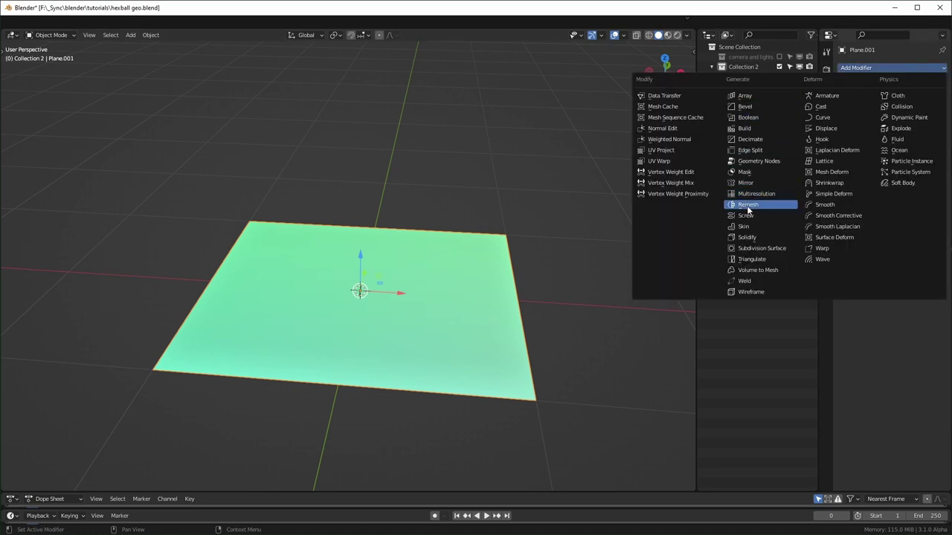
{"action": "left_click", "coordinate": [750, 151]}
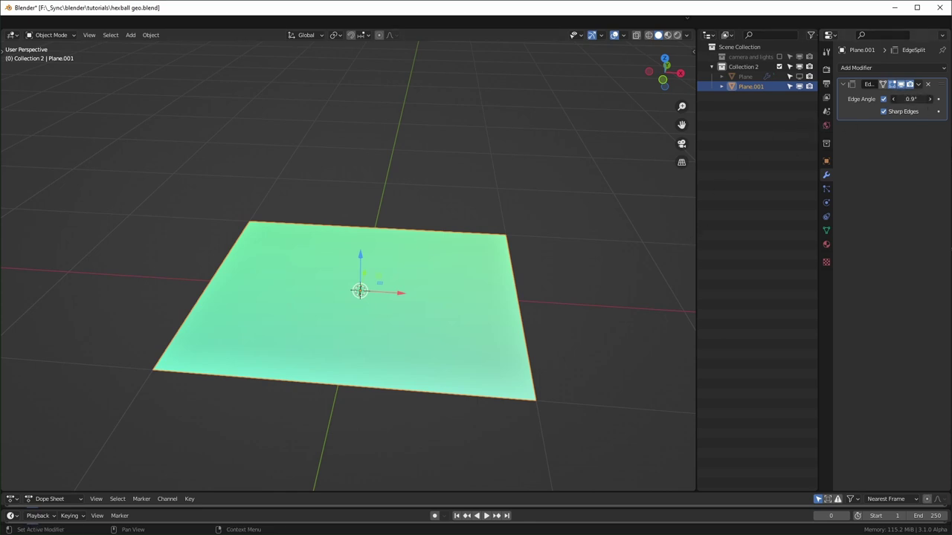
Add a Smooth modifier to shrink the split faces, try varying its factor, and add a Solidify modifier
{"action": "left_click", "coordinate": [874, 68]}
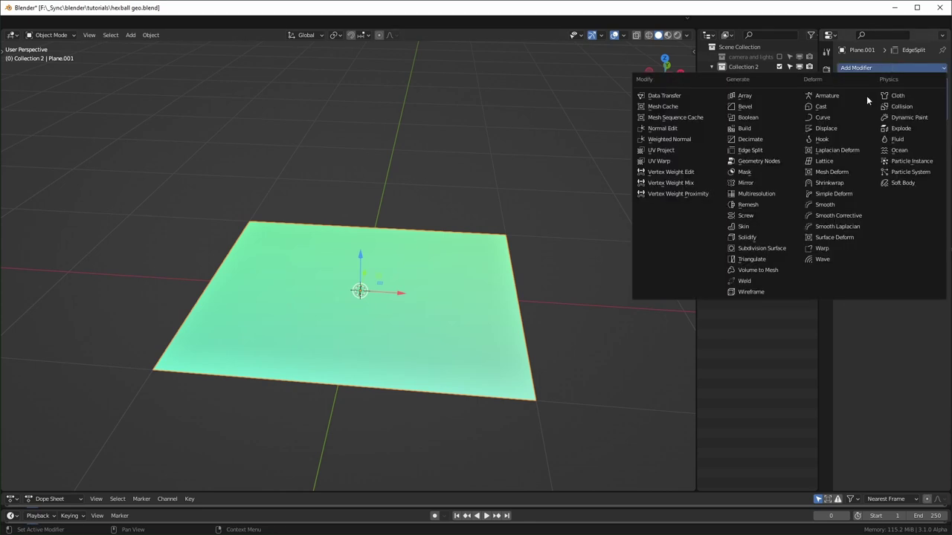
{"action": "left_click", "coordinate": [825, 204]}
{"action": "left_click", "coordinate": [566, 348]}
{"action": "middle_click_drag", "start_coordinate": [567, 348], "coordinate": [602, 282]}
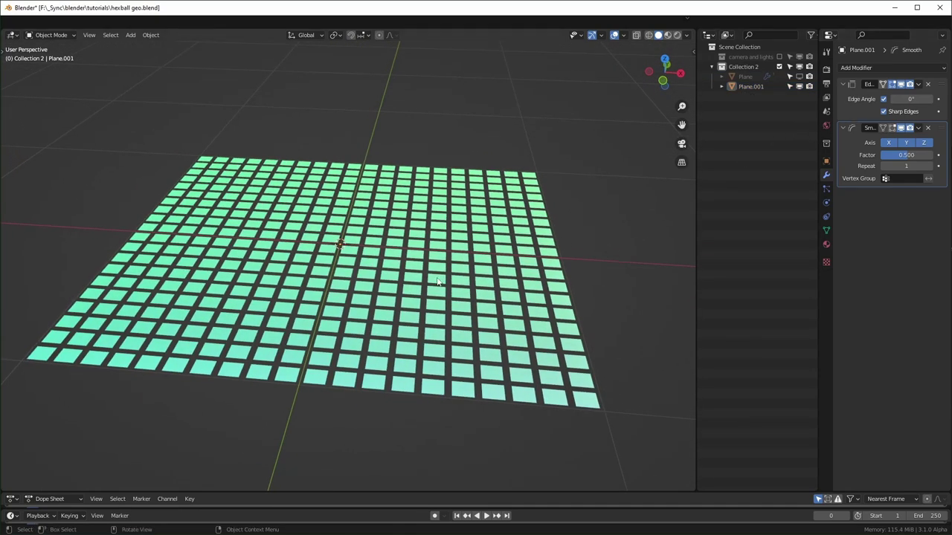
{"action": "left_click_drag", "start_coordinate": [907, 155], "coordinate": [875, 177]}
{"action": "left_click", "coordinate": [894, 69]}
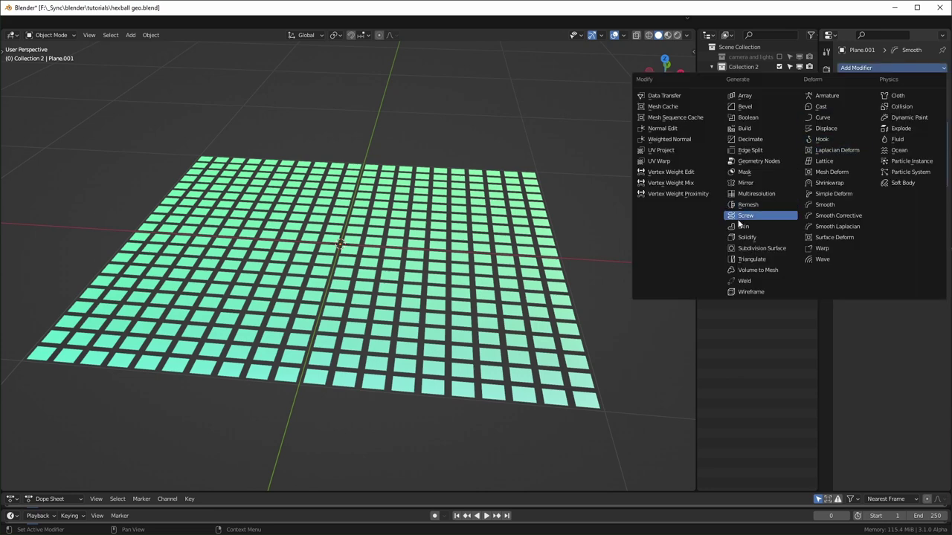
{"action": "left_click", "coordinate": [752, 240]}
Add a Vertex Weight Edit modifier and move it to the start of the modifier stack, before Edge Split
{"action": "left_click", "coordinate": [870, 68]}
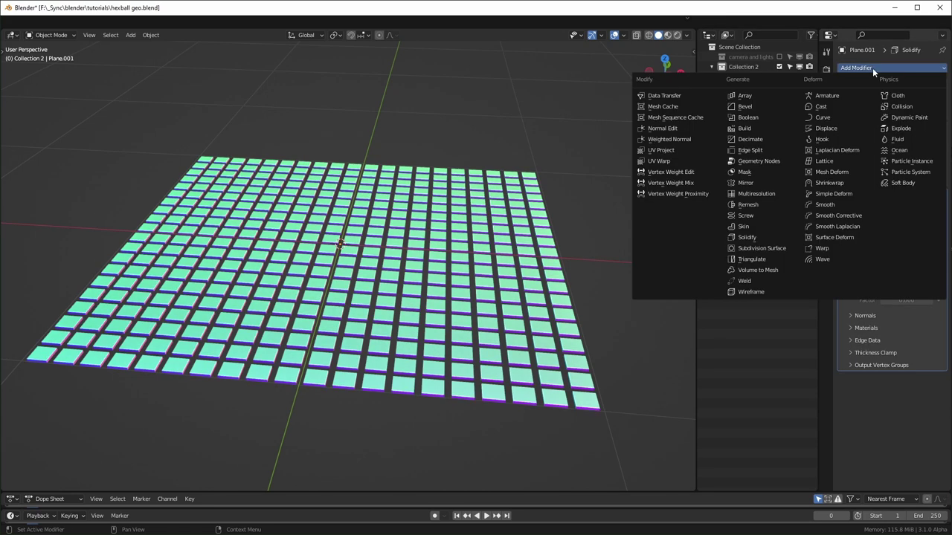
{"action": "left_click", "coordinate": [677, 174]}
{"action": "left_click_drag", "start_coordinate": [943, 384], "coordinate": [854, 96]}
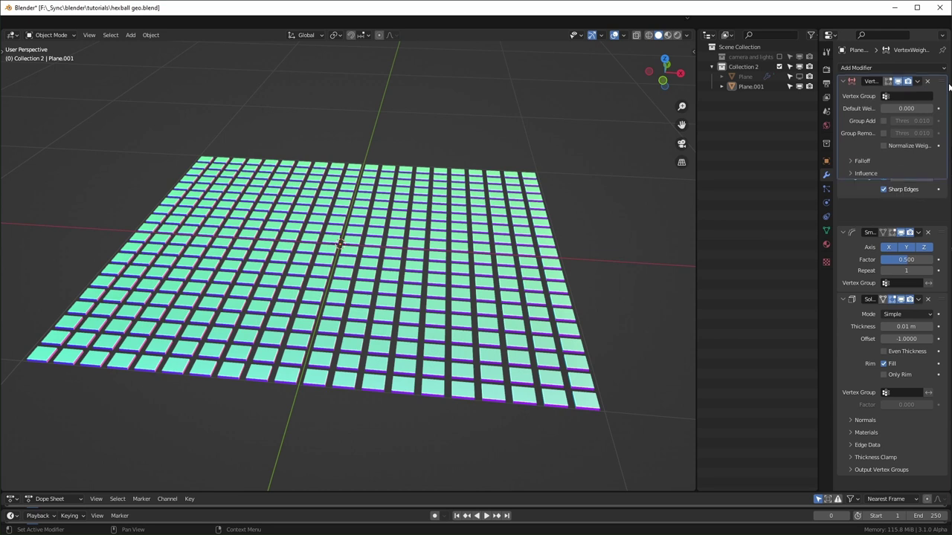
Create a vertex group for the plane and assign it to the Vertex Weight Edit and Smooth modifiers
{"action": "left_click", "coordinate": [826, 230]}
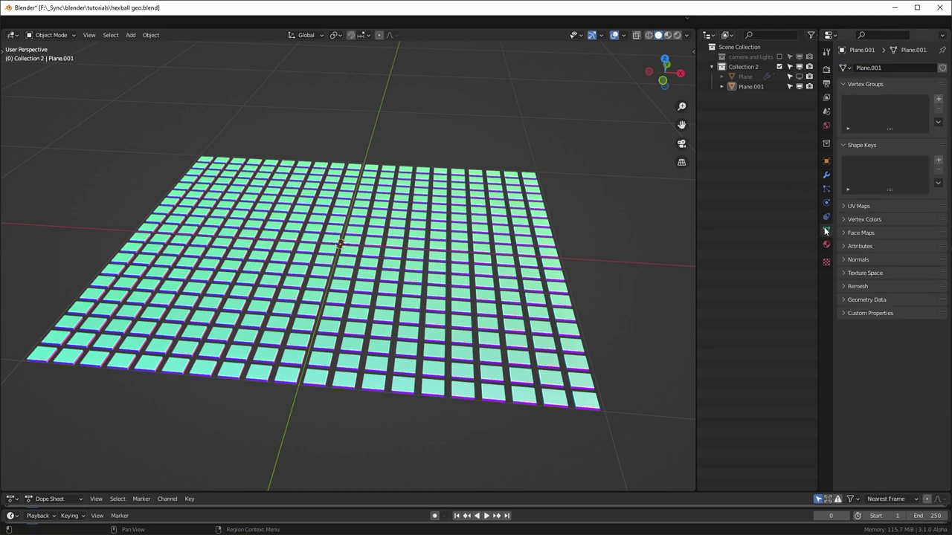
{"action": "left_click", "coordinate": [938, 99]}
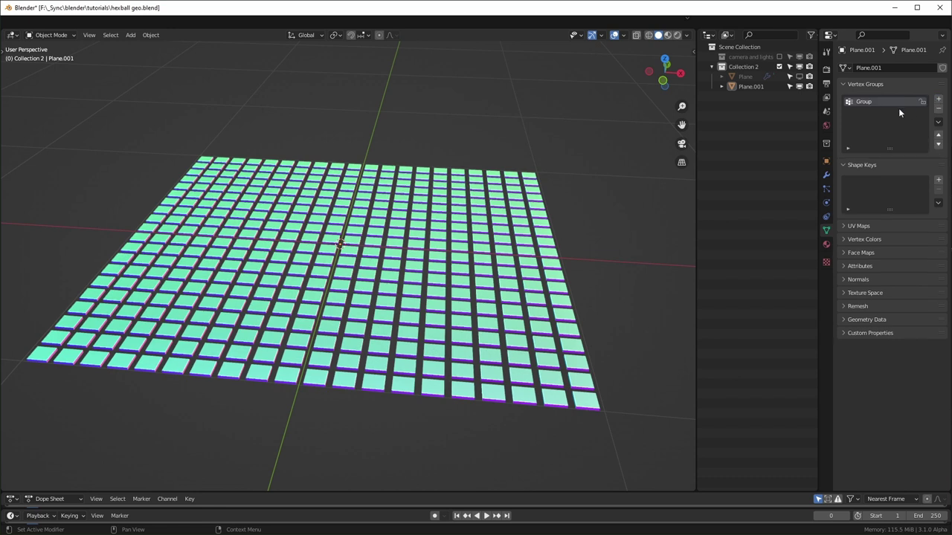
{"action": "left_click", "coordinate": [825, 175]}
{"action": "left_click", "coordinate": [903, 99]}
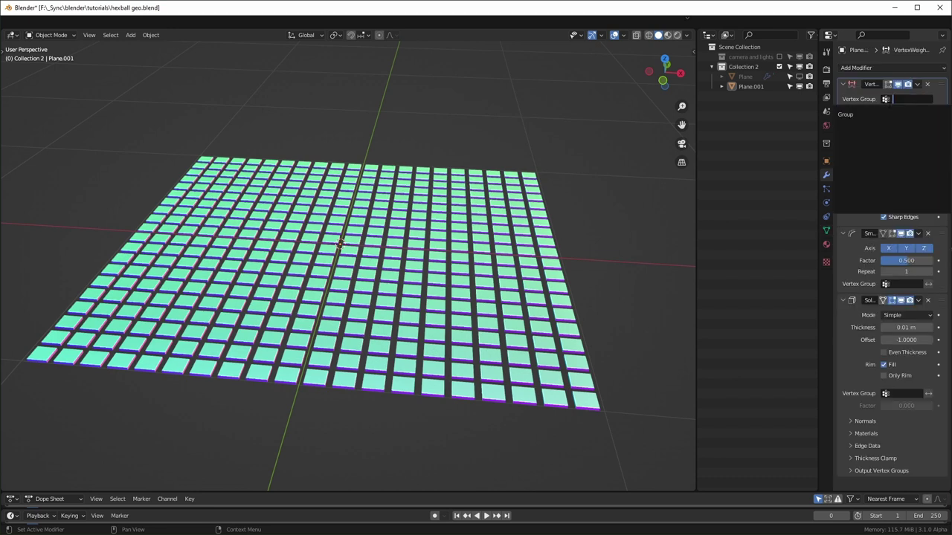
{"action": "left_click", "coordinate": [857, 112]}
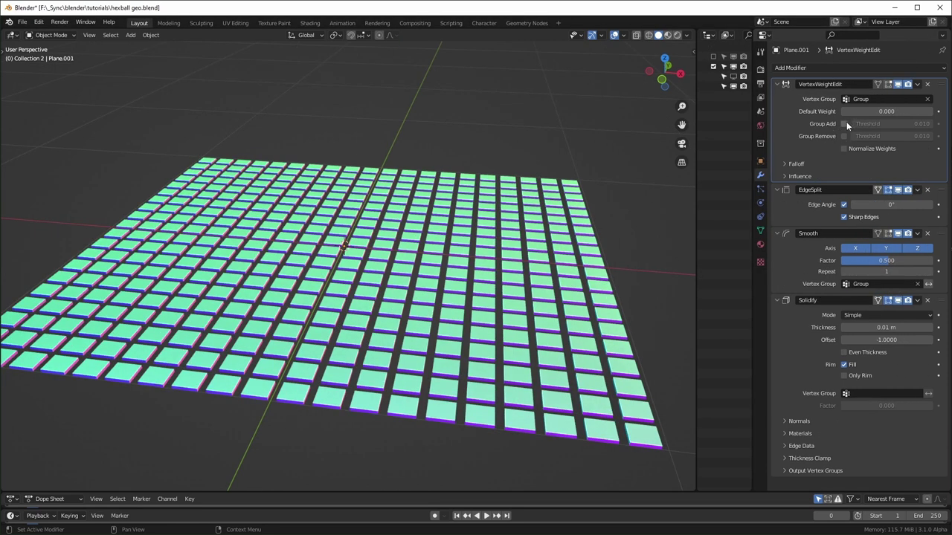
Enable Group Add in the Vertex Weight Edit modifier and invert its linear falloff
{"action": "left_click", "coordinate": [844, 124]}
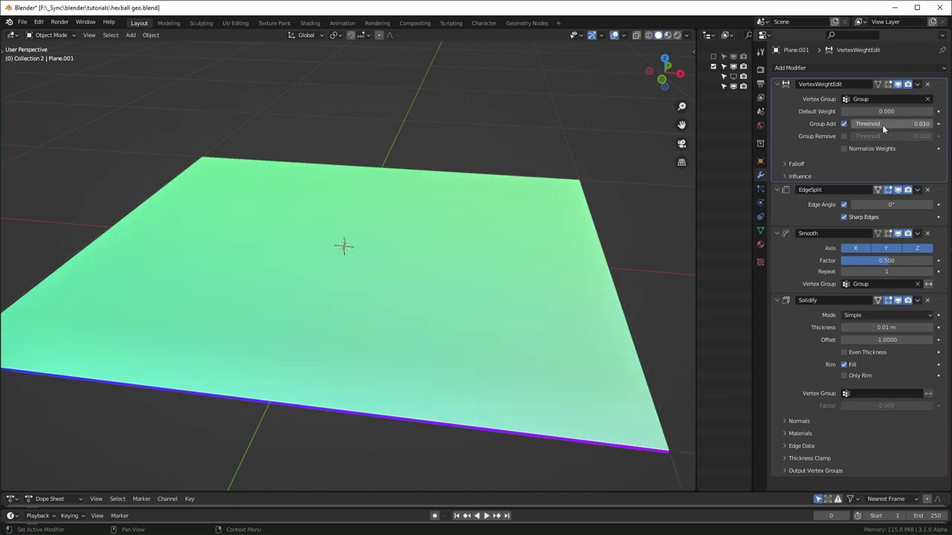
{"action": "left_click_drag", "start_coordinate": [794, 177], "coordinate": [793, 163]}
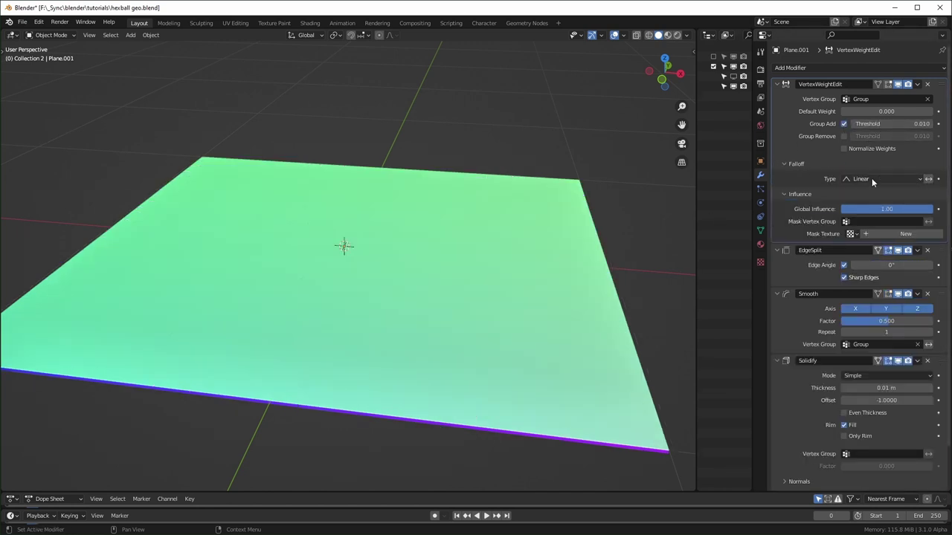
{"action": "left_click", "coordinate": [928, 180]}
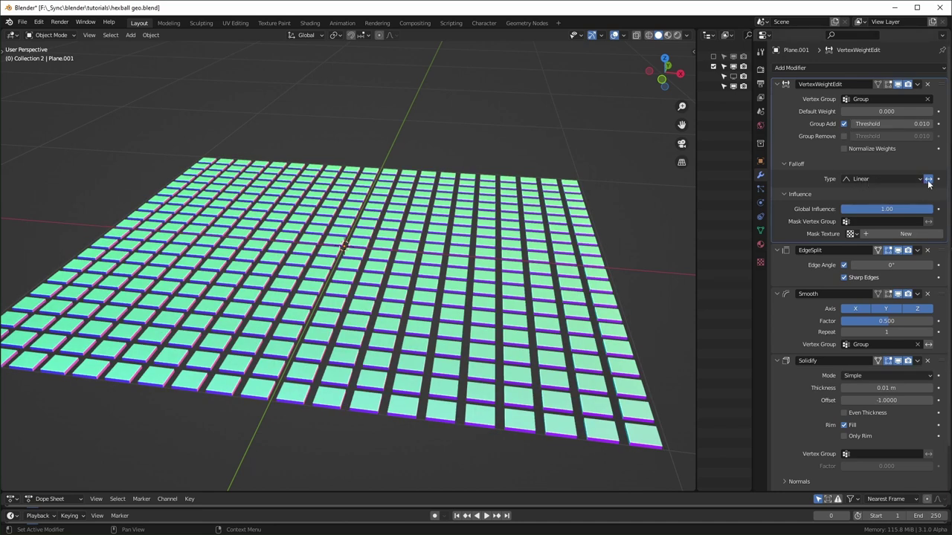
Create a new mask texture in the Vertex Weight Edit modifier's influence settings and set its type to Clouds
{"action": "left_click", "coordinate": [784, 163]}
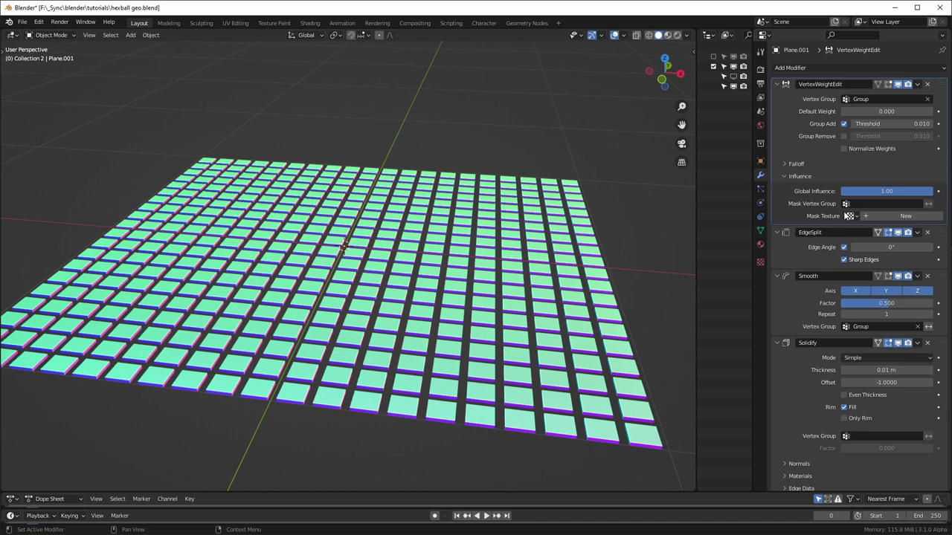
{"action": "left_click", "coordinate": [887, 214]}
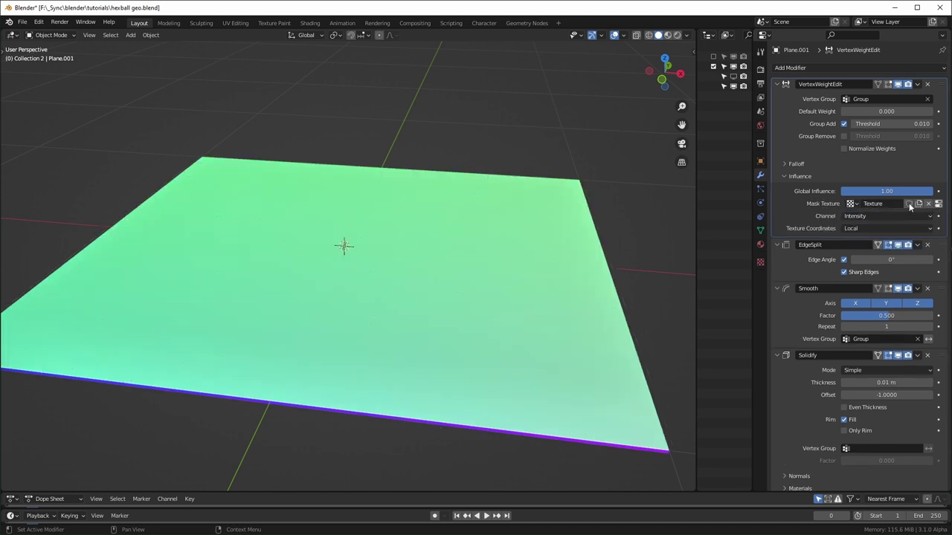
{"action": "left_click", "coordinate": [937, 205]}
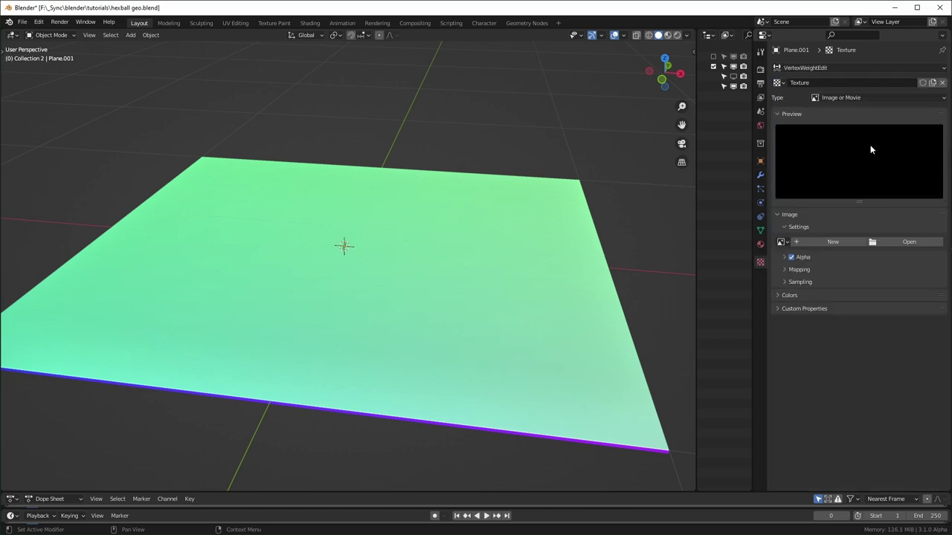
{"action": "left_click", "coordinate": [871, 97]}
{"action": "left_click", "coordinate": [834, 131]}
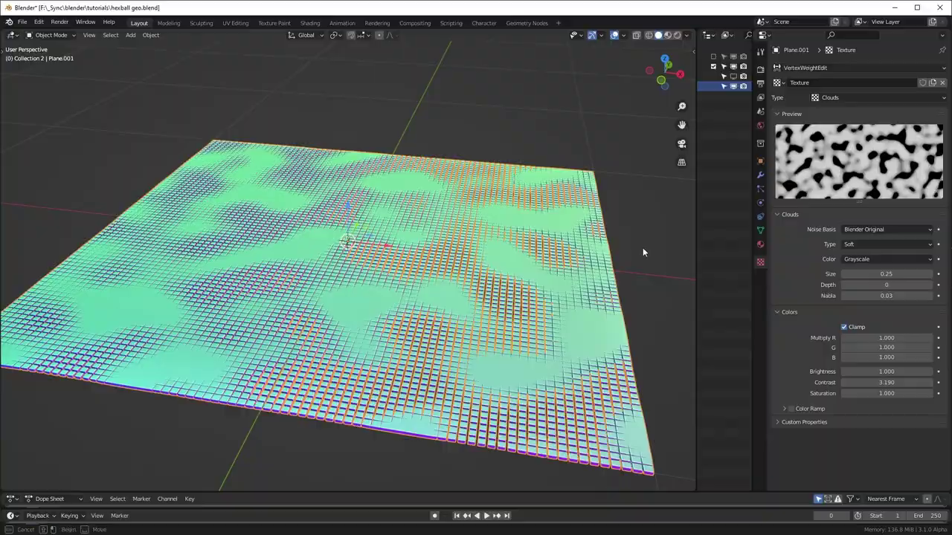
Examine the plane's base mesh in Edit Mode, return to Object Mode and view the tile pattern from another angle
{"action": "middle_click_drag", "start_coordinate": [643, 248], "coordinate": [533, 280]}
{"action": "key", "text": "Tab"}
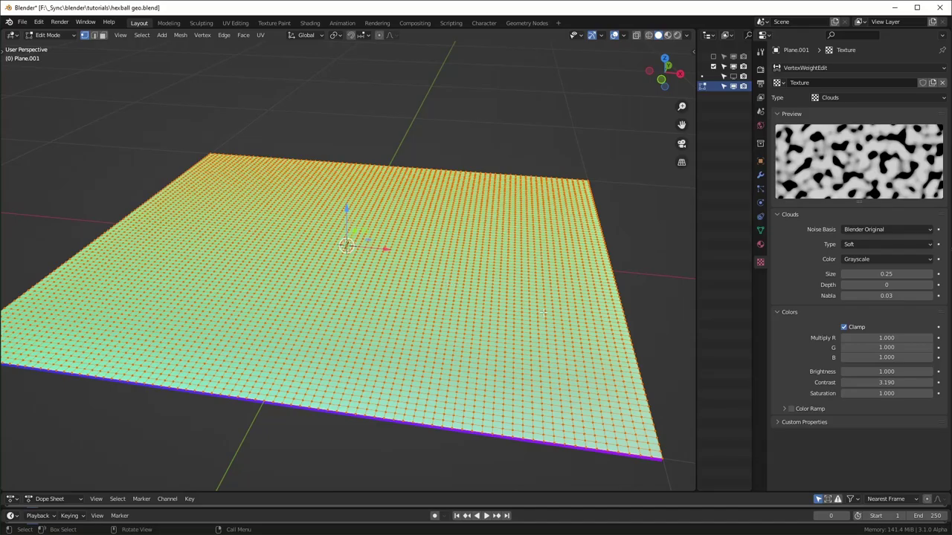
{"action": "key", "text": "Tab"}
{"action": "middle_click_drag", "start_coordinate": [441, 243], "coordinate": [508, 278]}
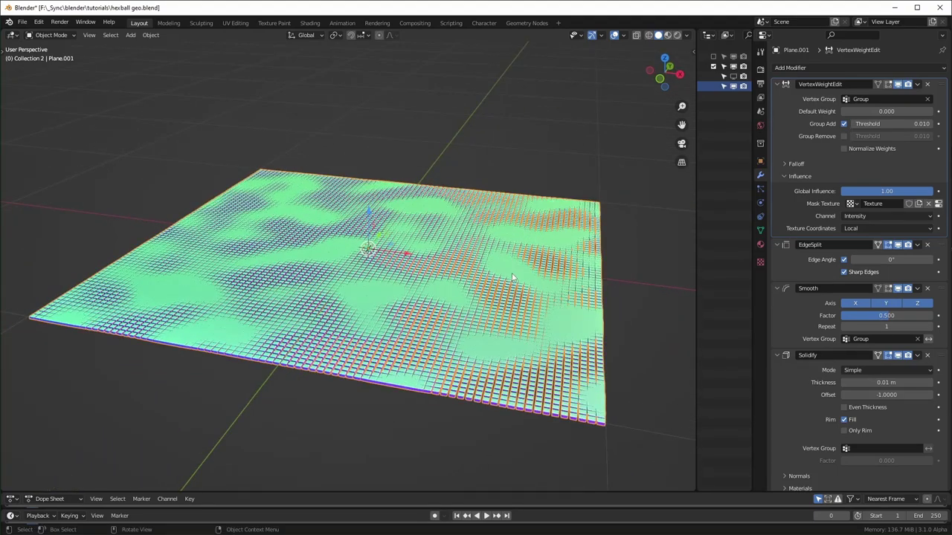